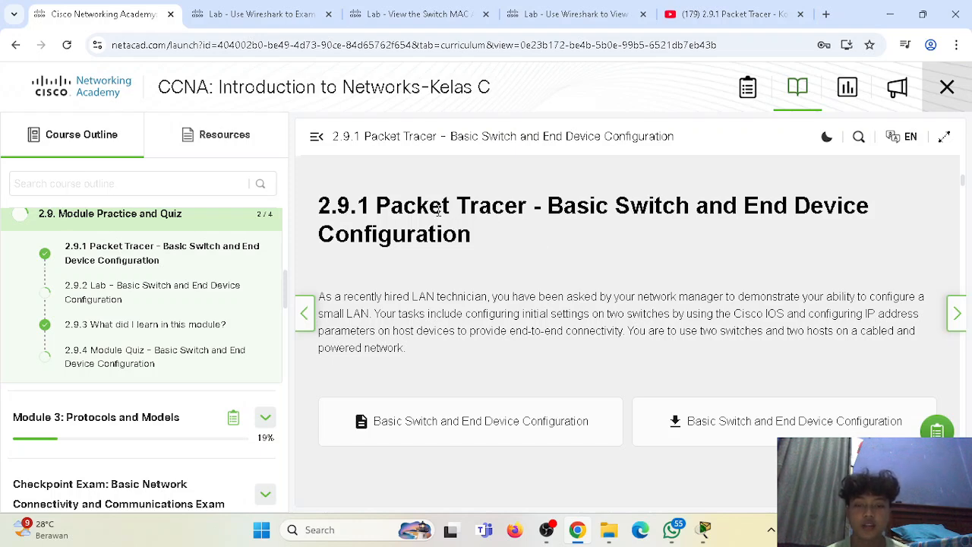
Switch from the 2.9.1 course page to the Basic Switch and End Device Configuration activity in Cisco Packet Tracer
{"action": "left_click_drag", "start_coordinate": [323, 210], "coordinate": [678, 210]}
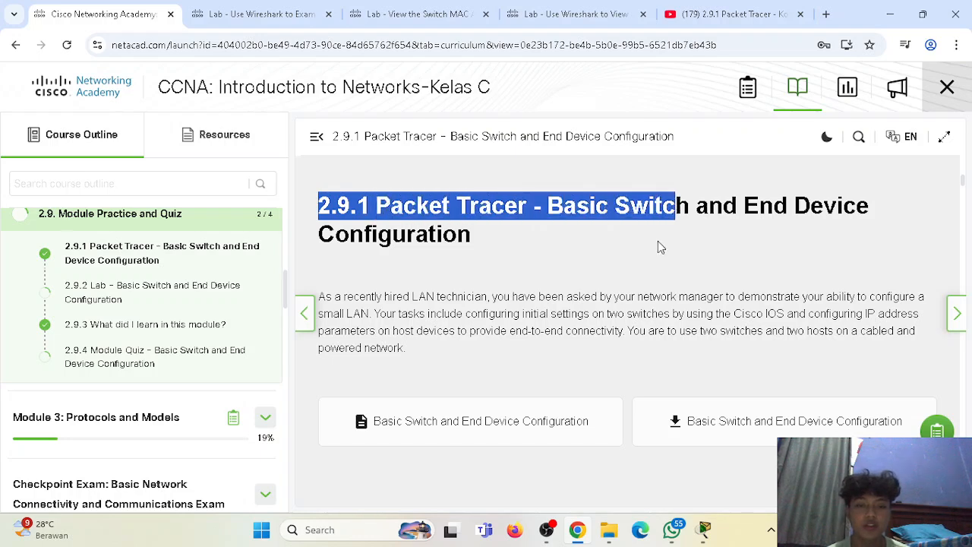
{"action": "left_click", "coordinate": [623, 288]}
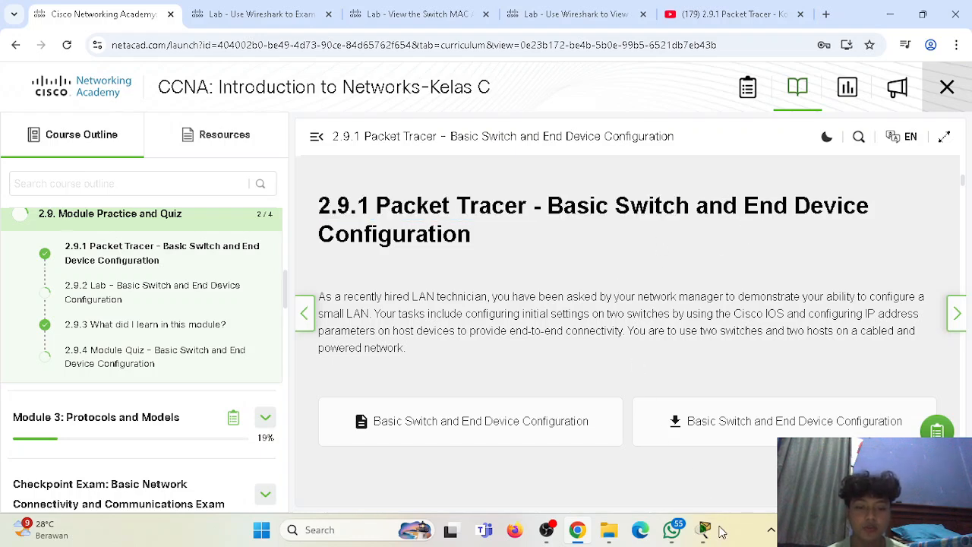
{"action": "left_click", "coordinate": [706, 530]}
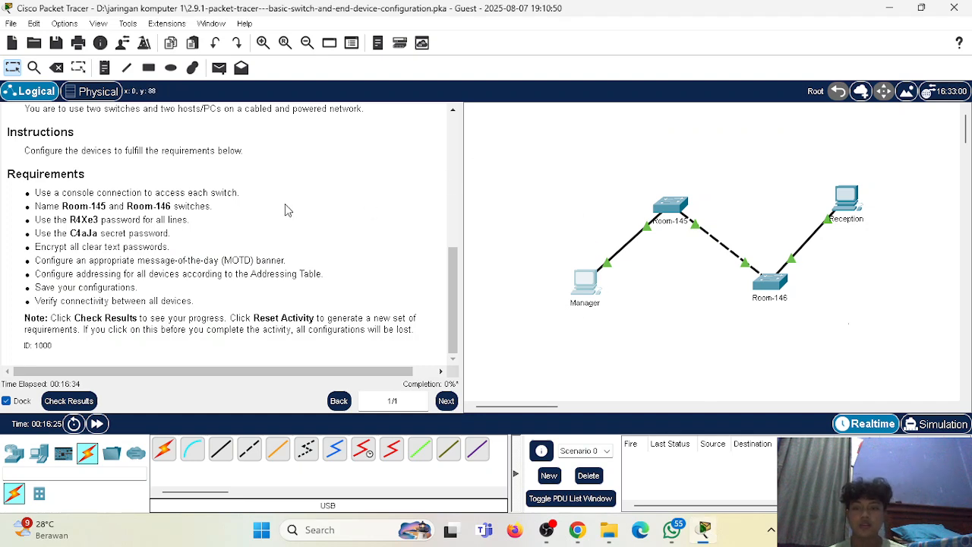
Read through the activity's addressing table, objectives and requirements, up to the console connection requirement for each switch
{"action": "scroll", "coordinate": [281, 218], "scroll_direction": "up", "scroll_amount": 5}
{"action": "scroll", "coordinate": [281, 218], "scroll_direction": "up", "scroll_amount": 2}
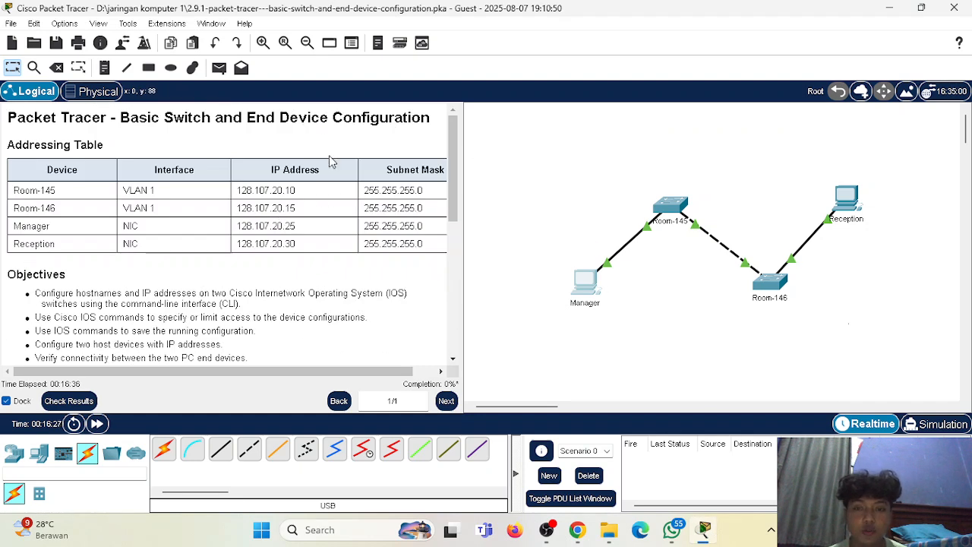
{"action": "scroll", "coordinate": [31, 205], "scroll_direction": "down", "scroll_amount": 2}
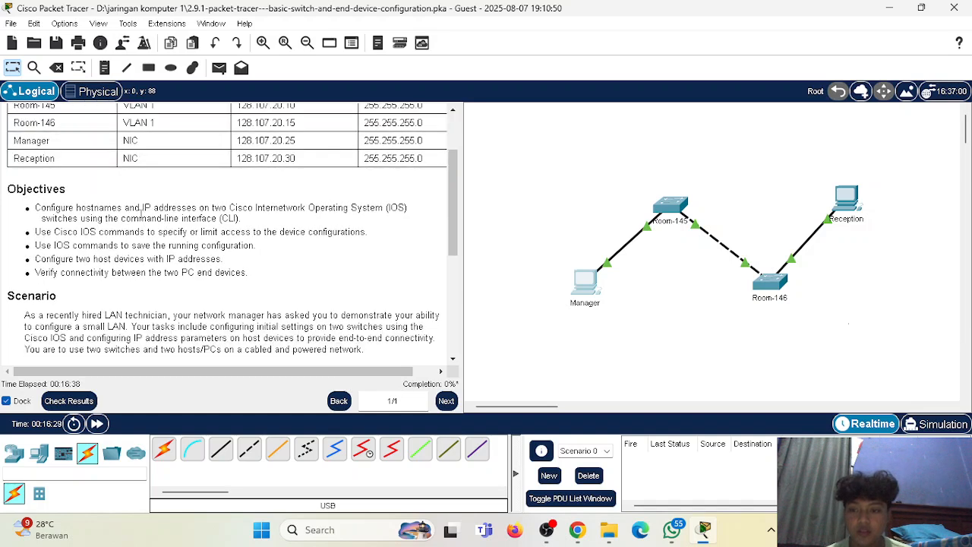
{"action": "left_click_drag", "start_coordinate": [34, 208], "coordinate": [252, 211]}
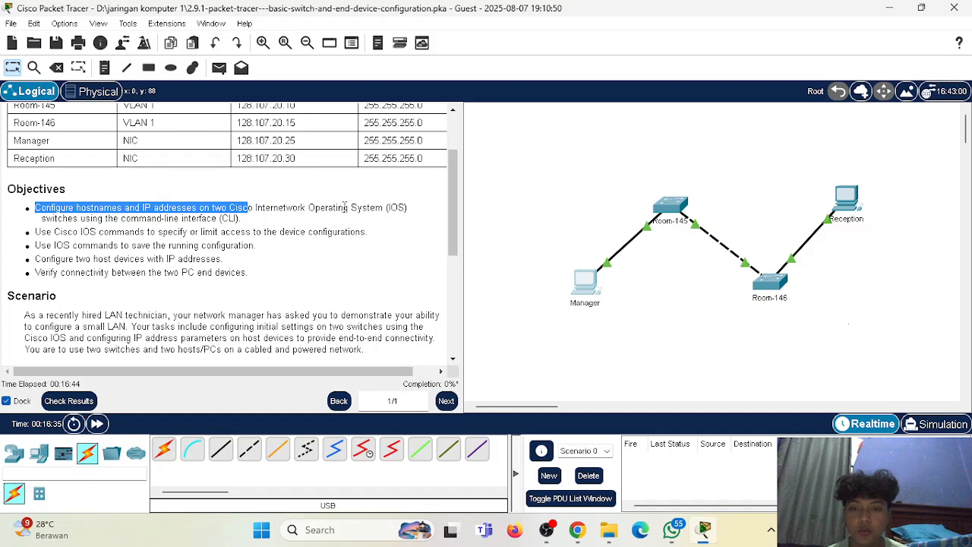
{"action": "left_click_drag", "start_coordinate": [47, 219], "coordinate": [76, 221]}
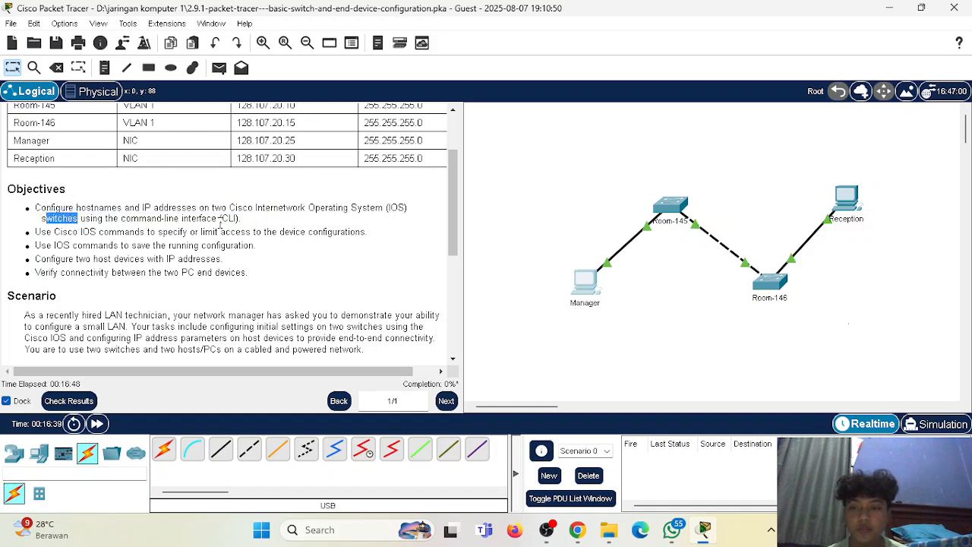
{"action": "scroll", "coordinate": [152, 225], "scroll_direction": "down", "scroll_amount": 1}
{"action": "left_click_drag", "start_coordinate": [36, 189], "coordinate": [188, 196]}
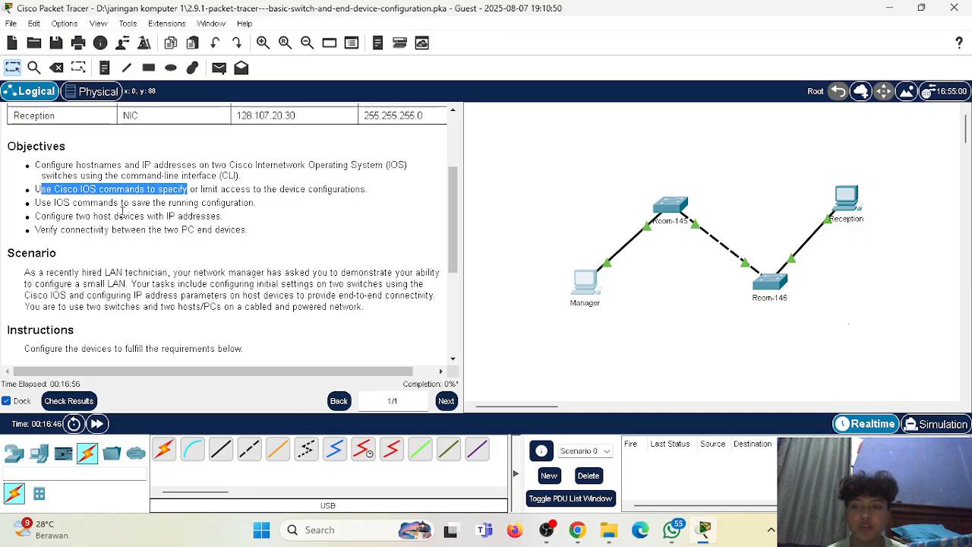
{"action": "left_click_drag", "start_coordinate": [41, 203], "coordinate": [75, 205]}
{"action": "scroll", "coordinate": [84, 216], "scroll_direction": "down", "scroll_amount": 2}
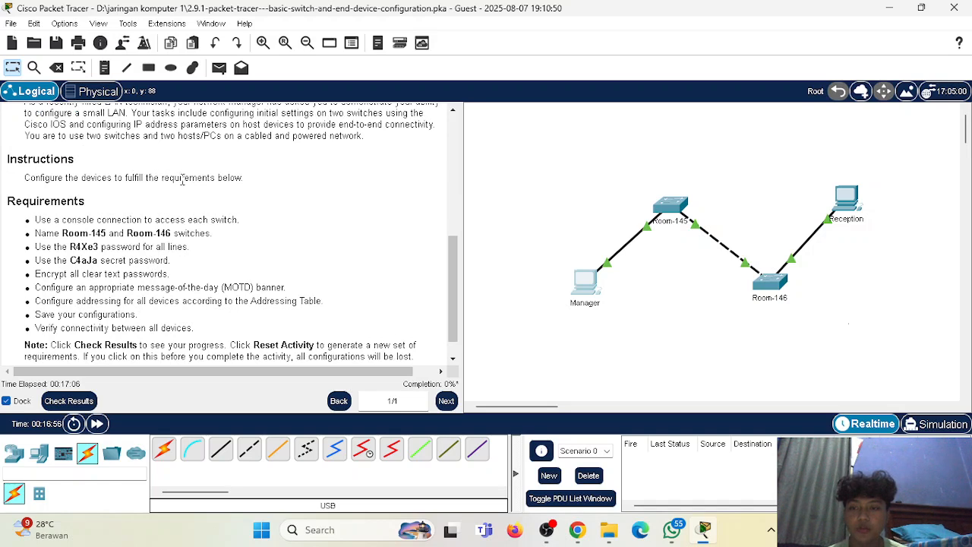
{"action": "scroll", "coordinate": [133, 219], "scroll_direction": "down", "scroll_amount": 1}
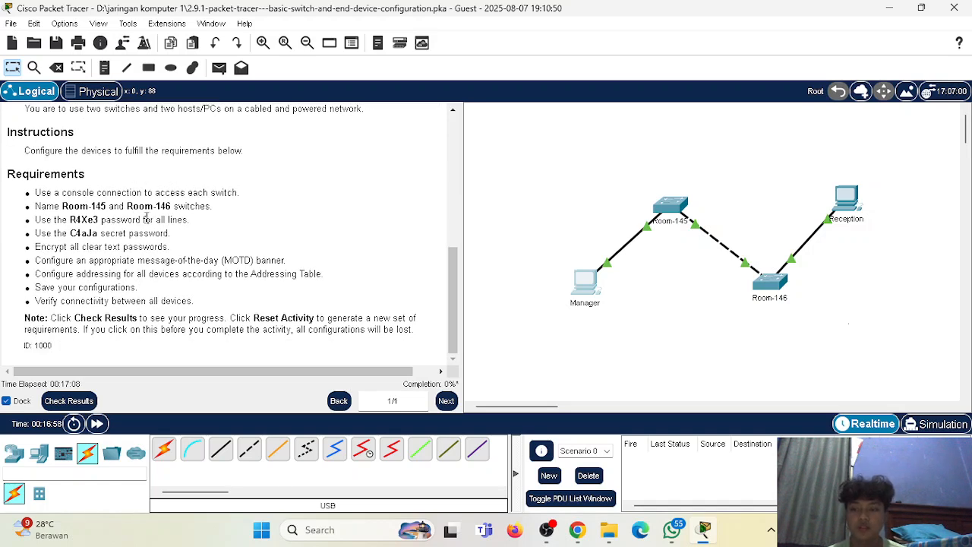
{"action": "double_click", "coordinate": [39, 193]}
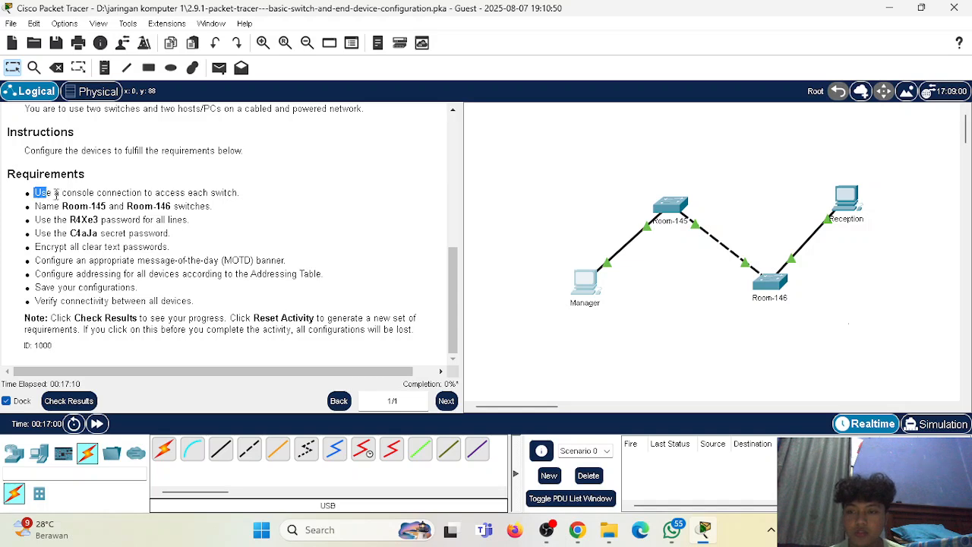
{"action": "left_click", "coordinate": [139, 195]}
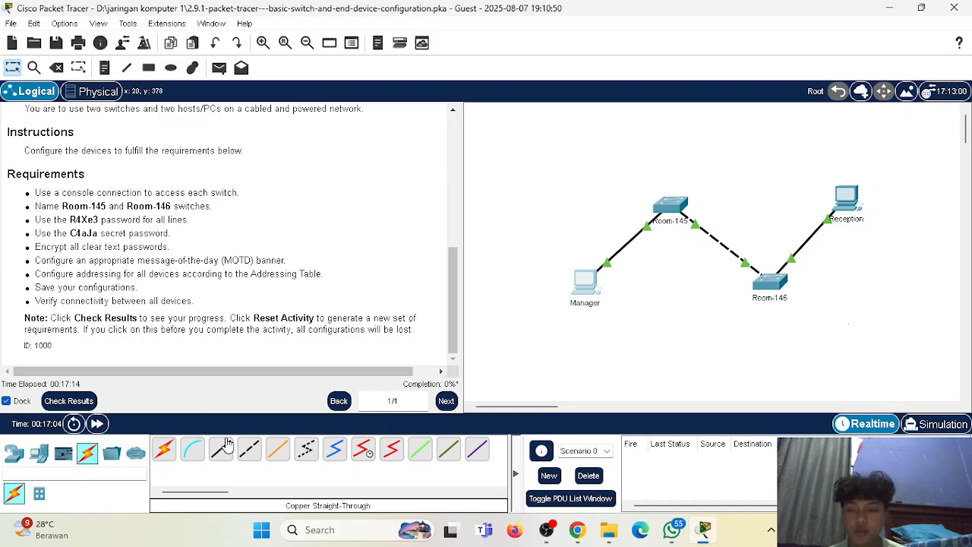
Connect a console cable from the Manager PC's RS 232 port to the Room-145 switch's Console port
{"action": "left_click", "coordinate": [195, 451]}
{"action": "left_click", "coordinate": [588, 290]}
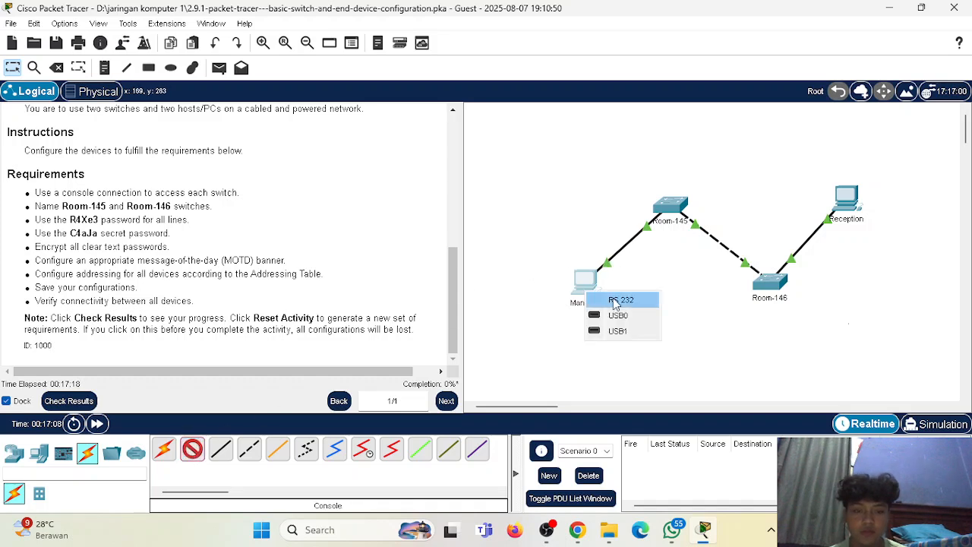
{"action": "left_click", "coordinate": [616, 301]}
{"action": "left_click", "coordinate": [673, 207]}
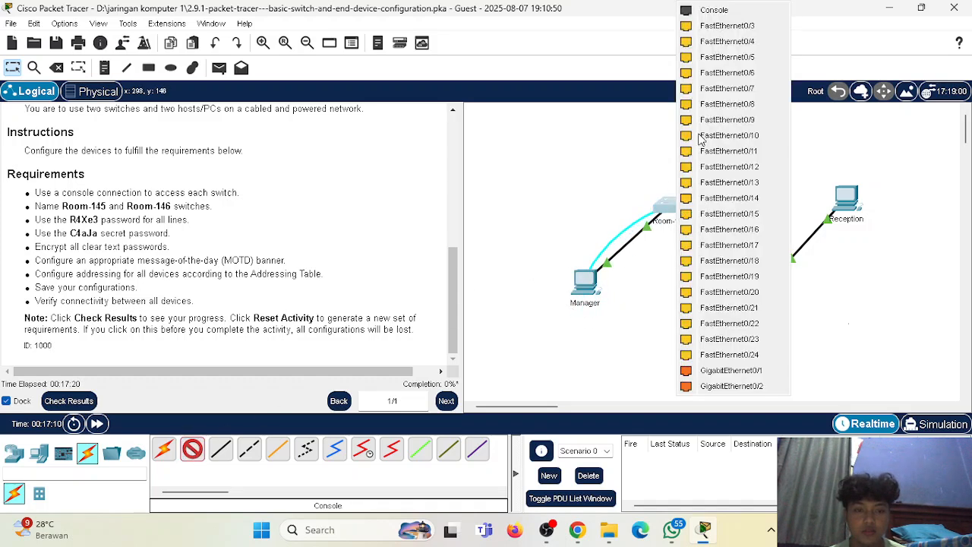
{"action": "left_click", "coordinate": [714, 9]}
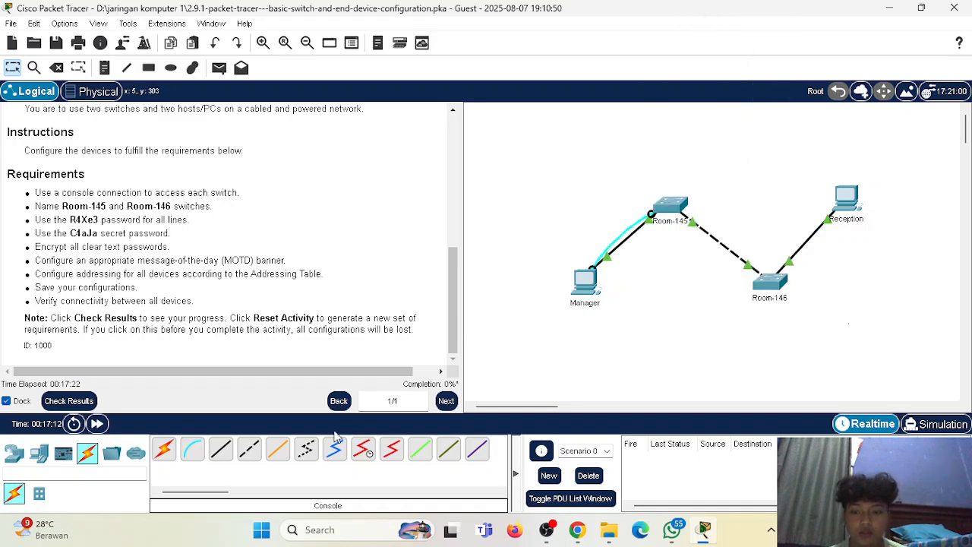
Connect a console cable from the Reception PC's RS 232 port to the Room-146 switch's Console port
{"action": "left_click", "coordinate": [193, 449]}
{"action": "left_click", "coordinate": [859, 212]}
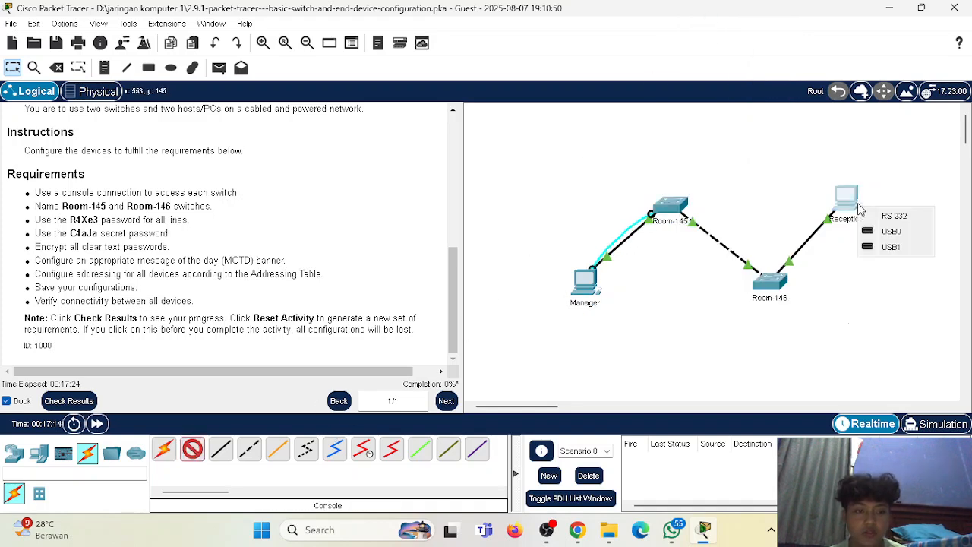
{"action": "left_click", "coordinate": [890, 217]}
{"action": "left_click", "coordinate": [776, 287]}
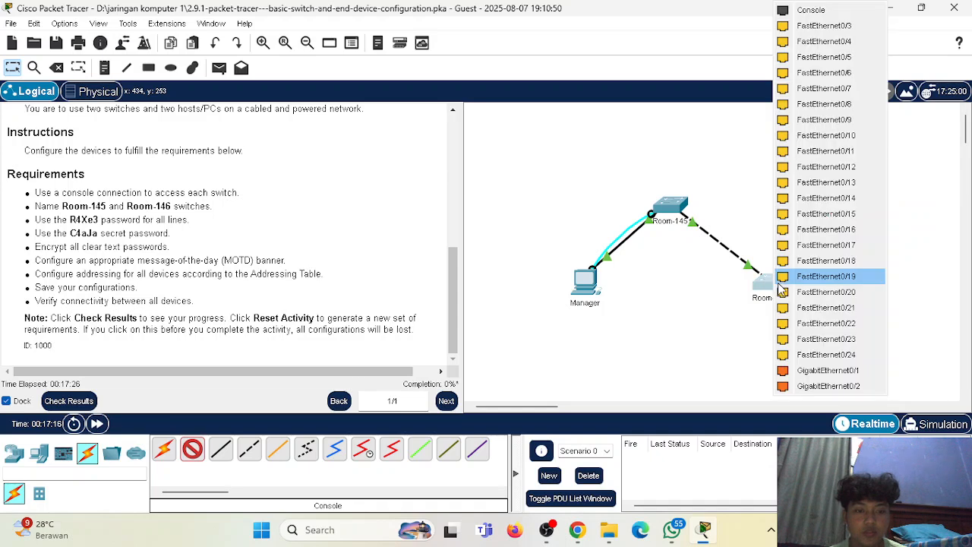
{"action": "left_click", "coordinate": [825, 13]}
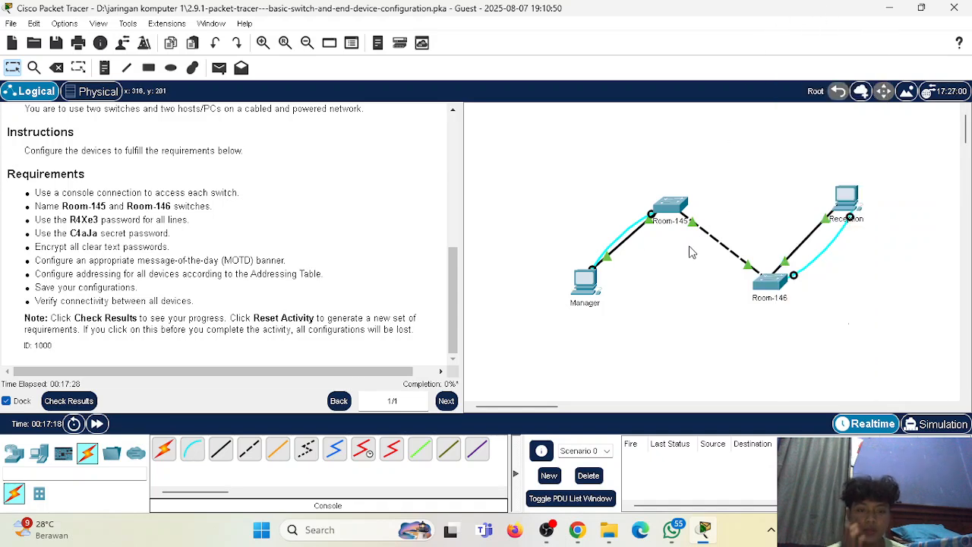
Check the switch naming requirement and start a terminal session from the Manager PC with the default connection settings
{"action": "left_click_drag", "start_coordinate": [38, 207], "coordinate": [89, 209]}
{"action": "left_click", "coordinate": [97, 210]}
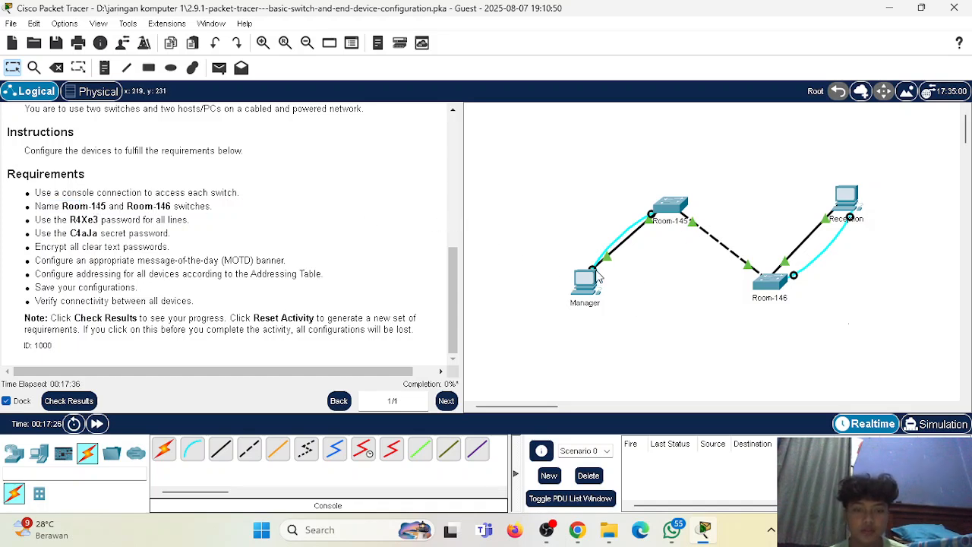
{"action": "left_click", "coordinate": [586, 282]}
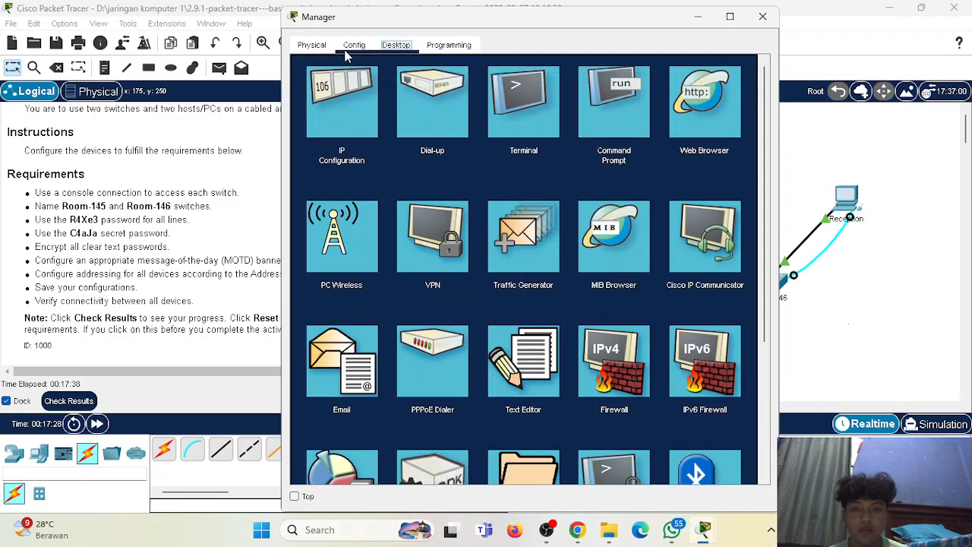
{"action": "left_click", "coordinate": [539, 125]}
{"action": "left_click", "coordinate": [727, 203]}
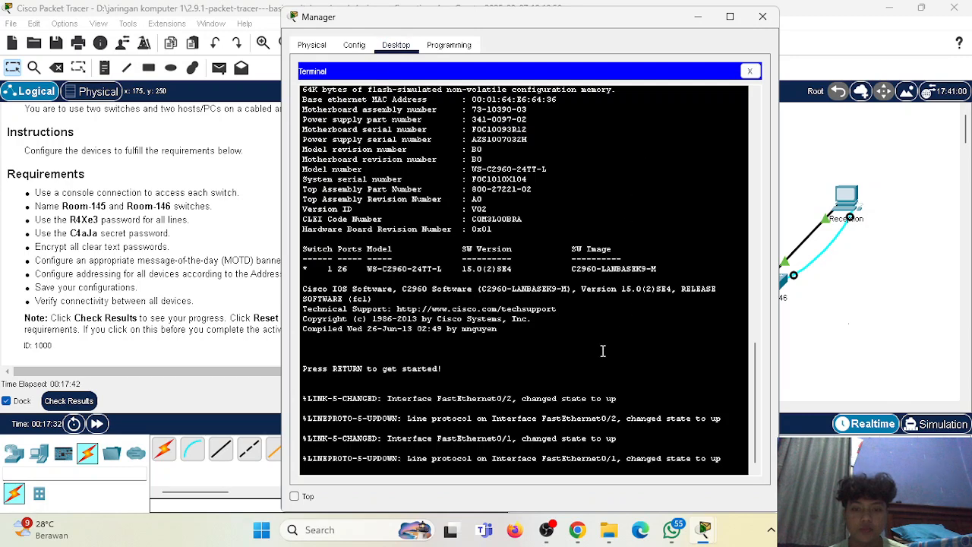
{"action": "key", "text": "Return"}
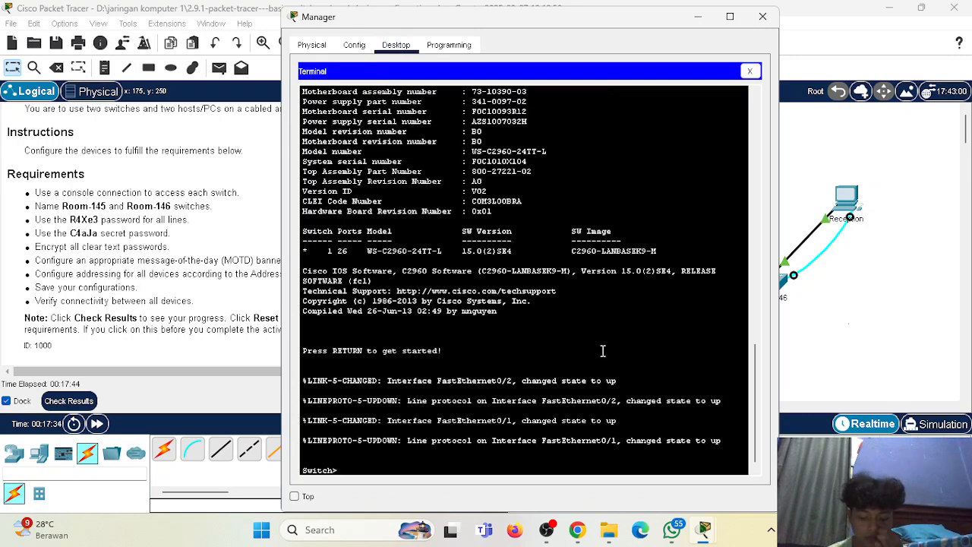
Enter privileged mode and global configuration mode on the switch with enable and configure terminal
{"action": "type", "text": "enable"}
{"action": "key", "text": "Return"}
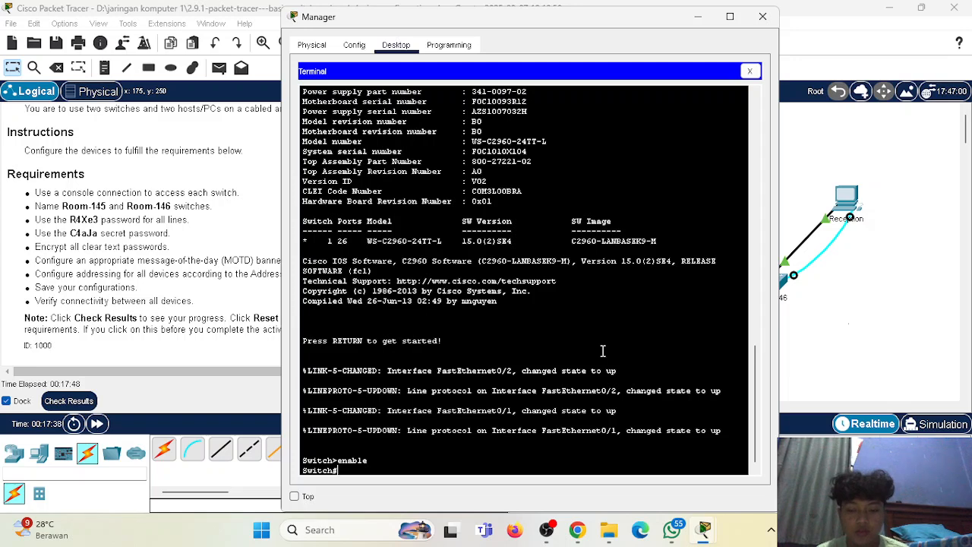
{"action": "type", "text": "configure terminal"}
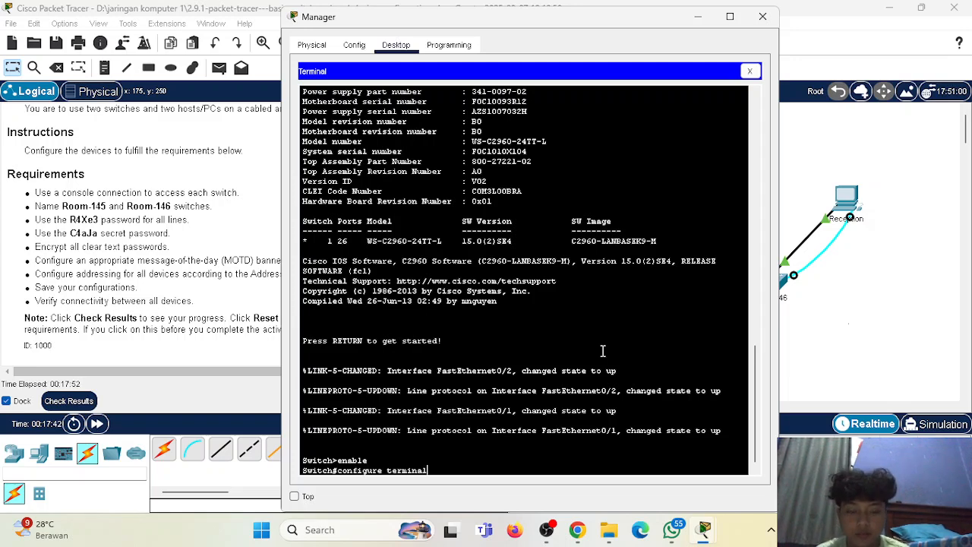
{"action": "key", "text": "Return"}
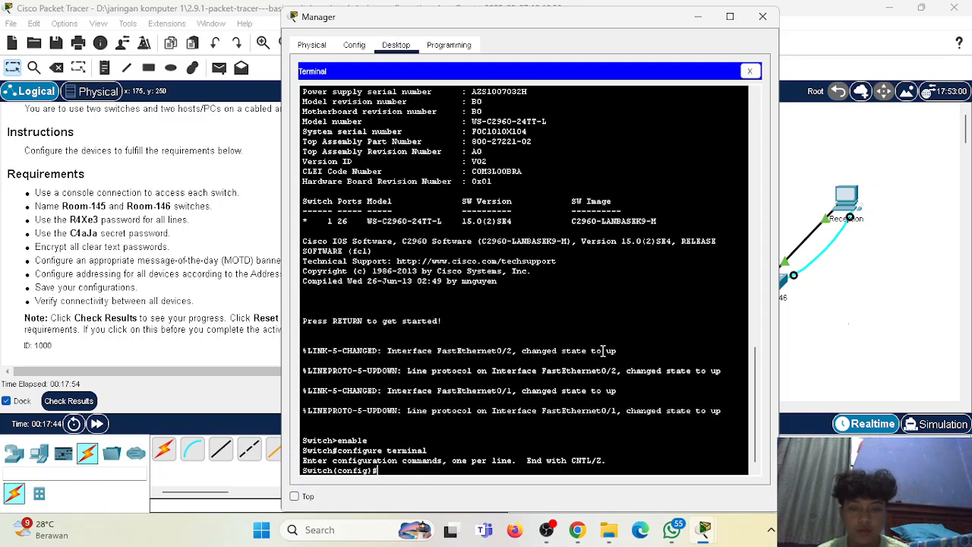
Move the Manager window clear of the instructions and set the switch's hostname to Room-145
{"action": "left_click_drag", "start_coordinate": [590, 21], "coordinate": [765, 19]}
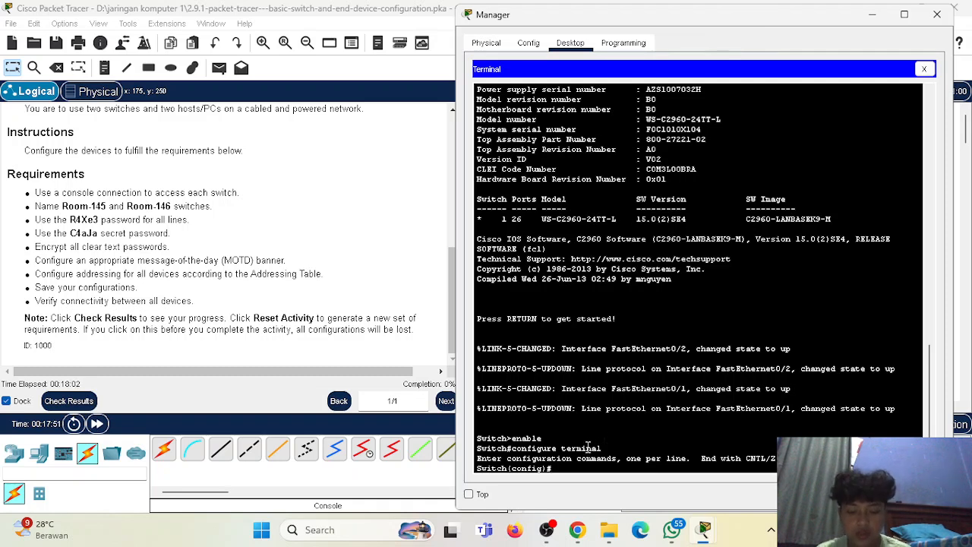
{"action": "type", "text": "ostname Room"}
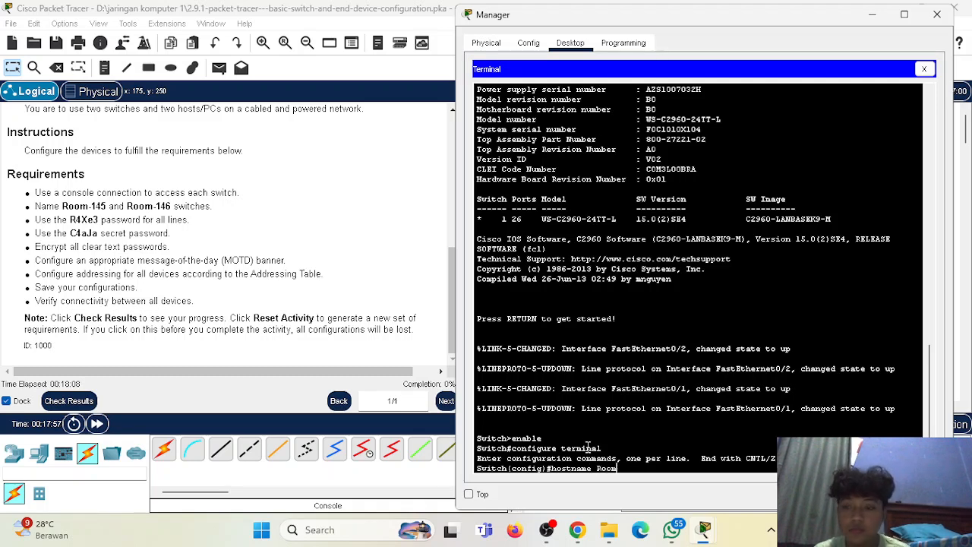
{"action": "type", "text": "-145"}
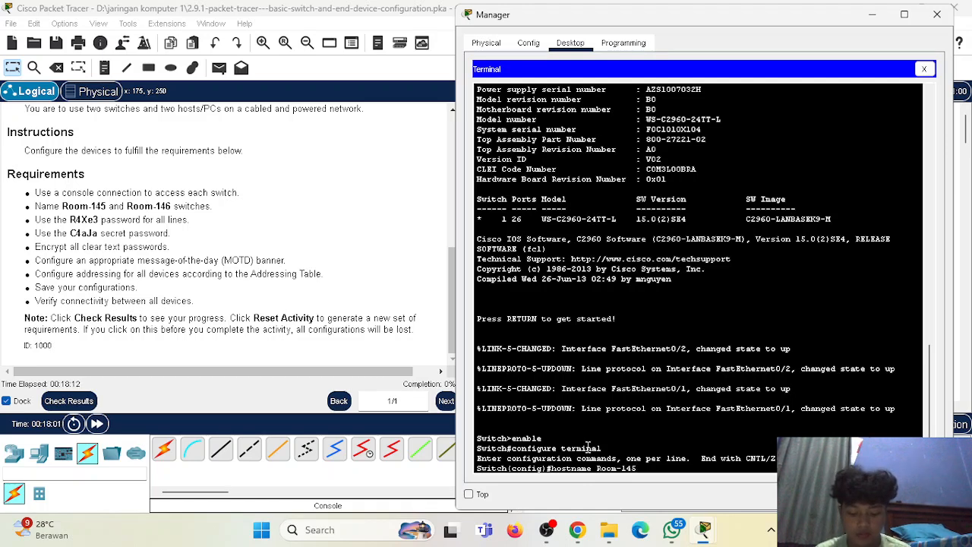
{"action": "key", "text": "Return"}
Enter line configuration mode for console 0 on Room-145
{"action": "type", "text": "line console"}
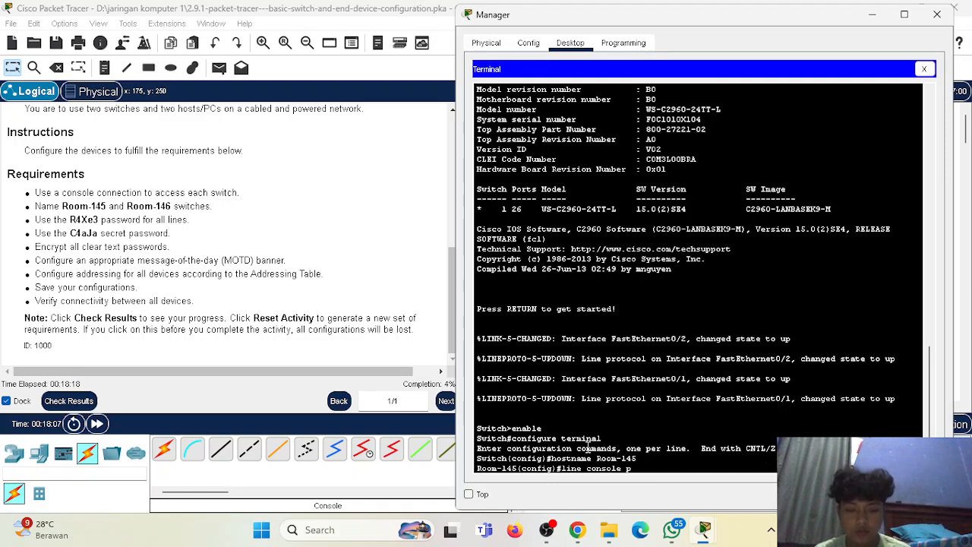
{"action": "type", "text": " 0"}
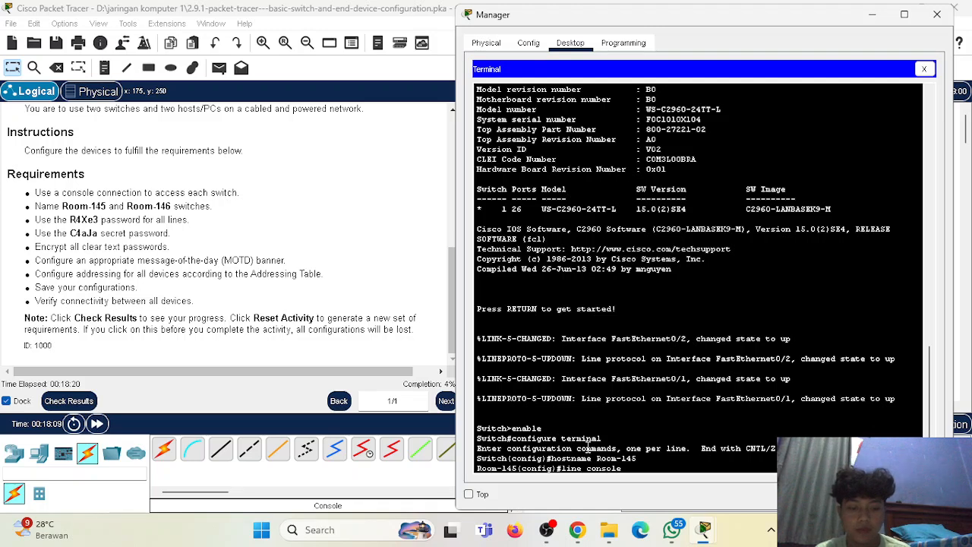
{"action": "key", "text": "Return"}
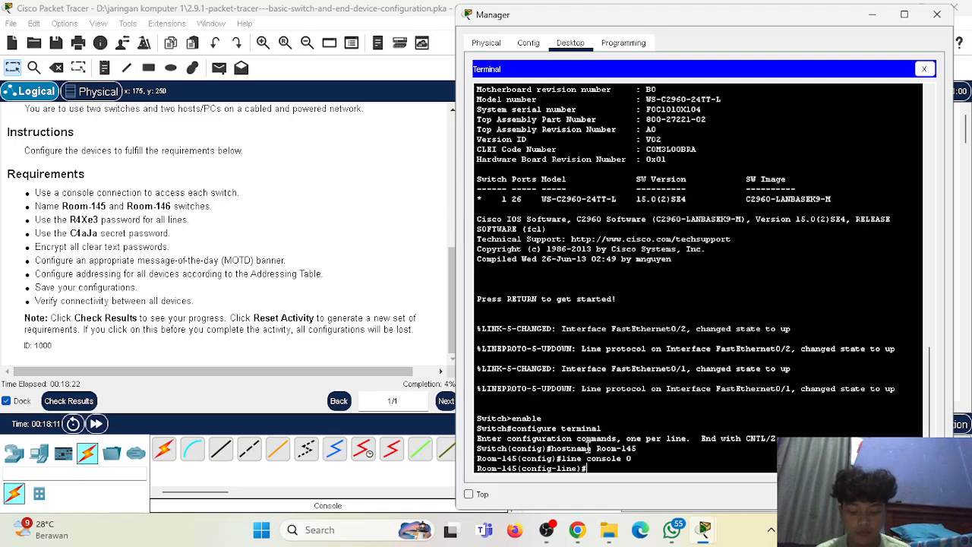
Set the required line password on Room-145's console line, checking it in the instructions, and enable login
{"action": "type", "text": "password"}
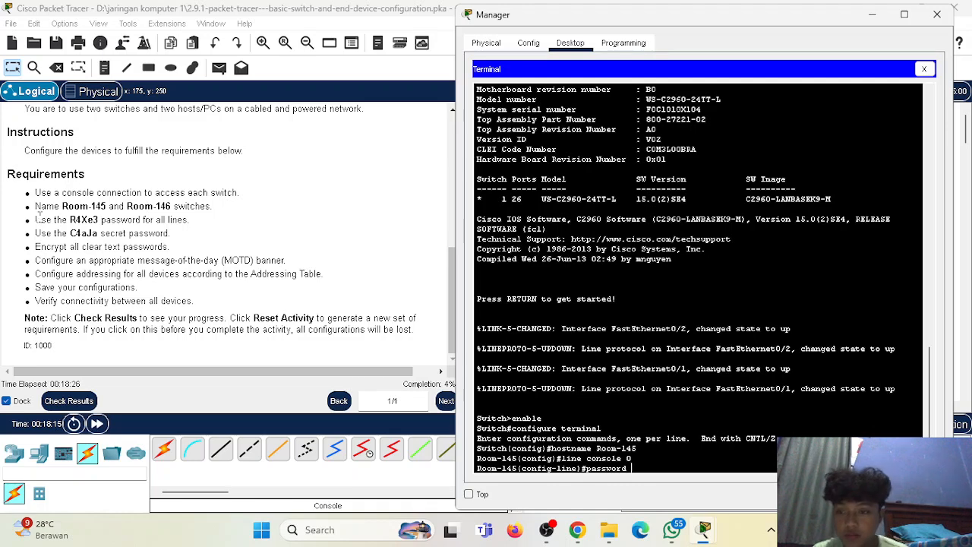
{"action": "left_click_drag", "start_coordinate": [37, 219], "coordinate": [42, 220]}
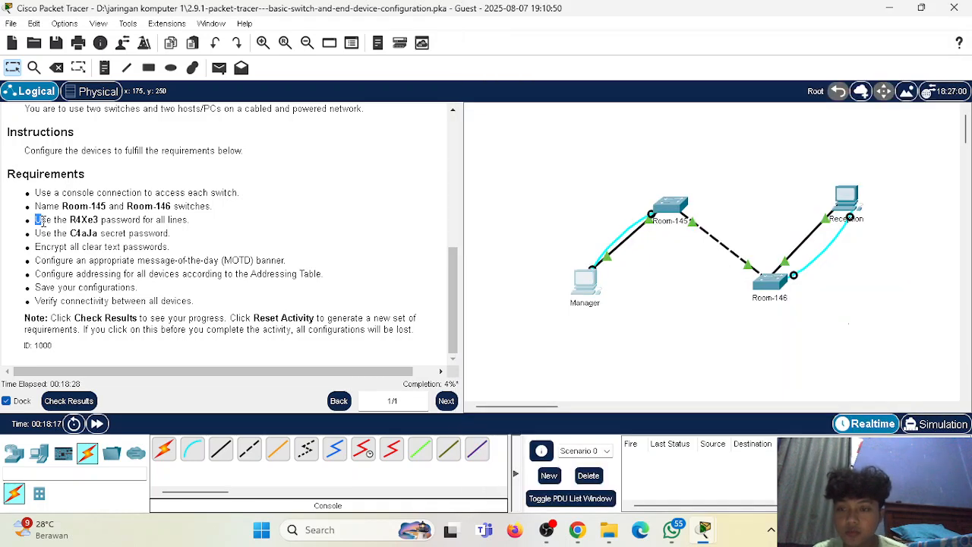
{"action": "left_click", "coordinate": [47, 221]}
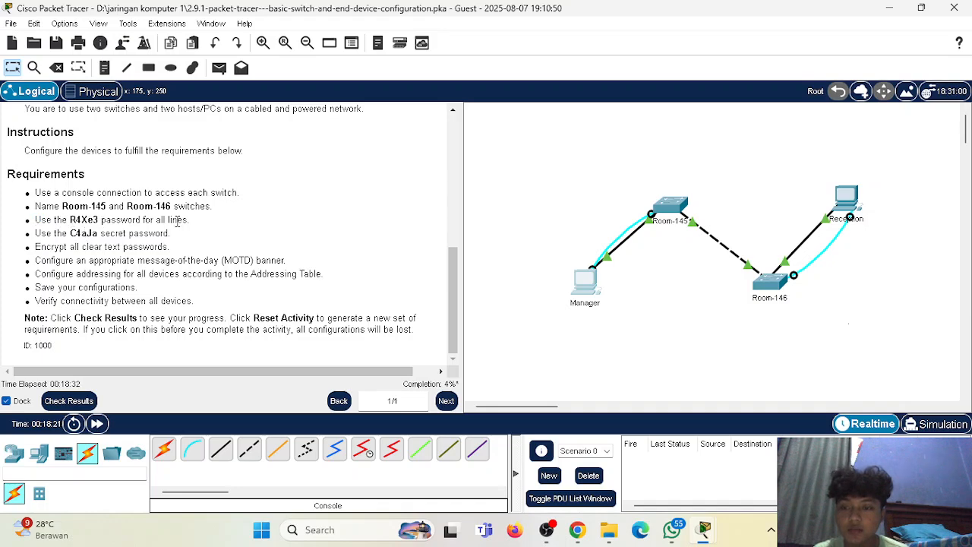
{"action": "left_click", "coordinate": [705, 534]}
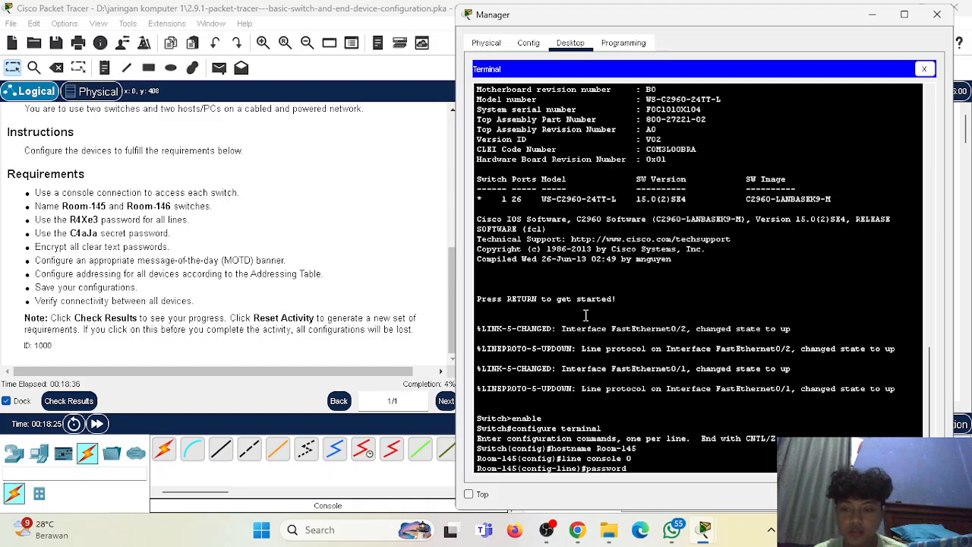
{"action": "type", "text": "3"}
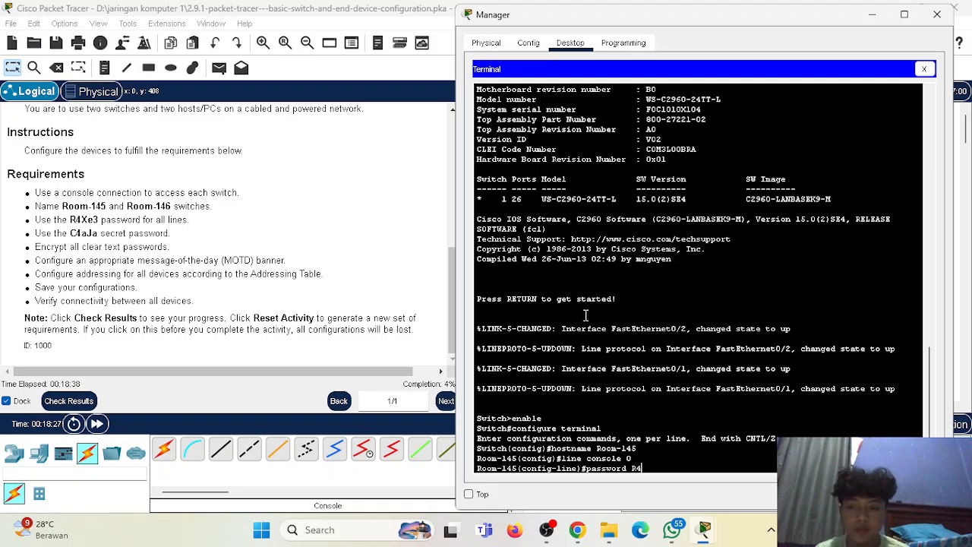
{"action": "type", "text": "Xe3"}
{"action": "key", "text": "Return"}
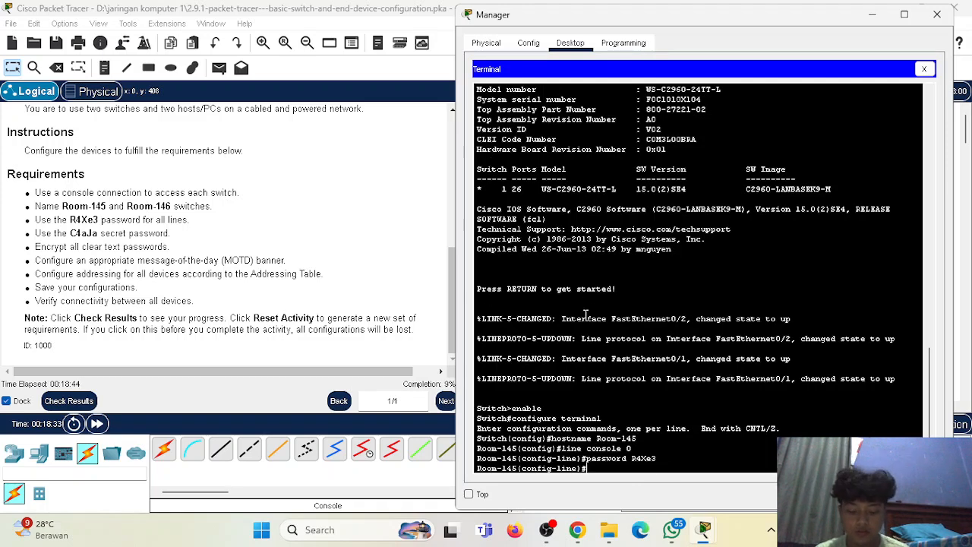
{"action": "type", "text": "logi"}
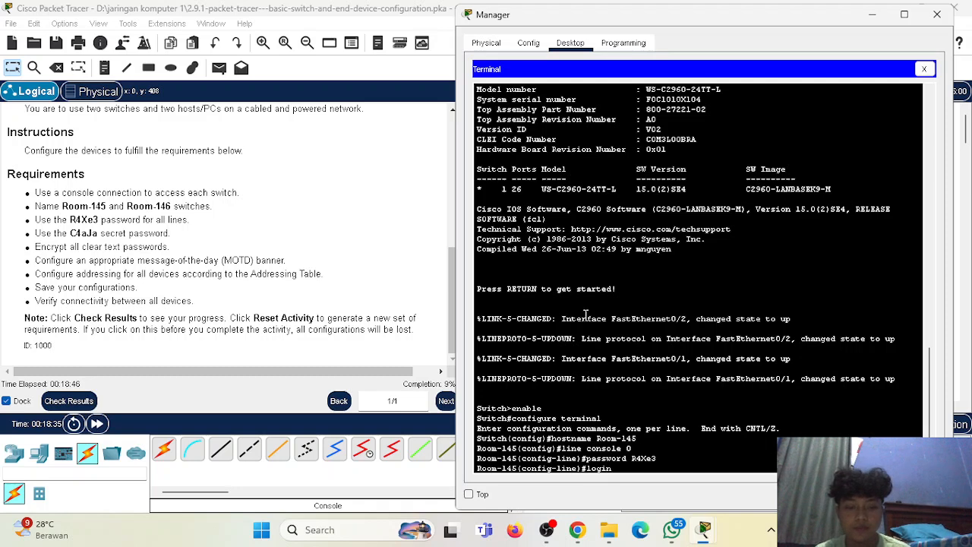
{"action": "type", "text": "n"}
{"action": "key", "text": "Return"}
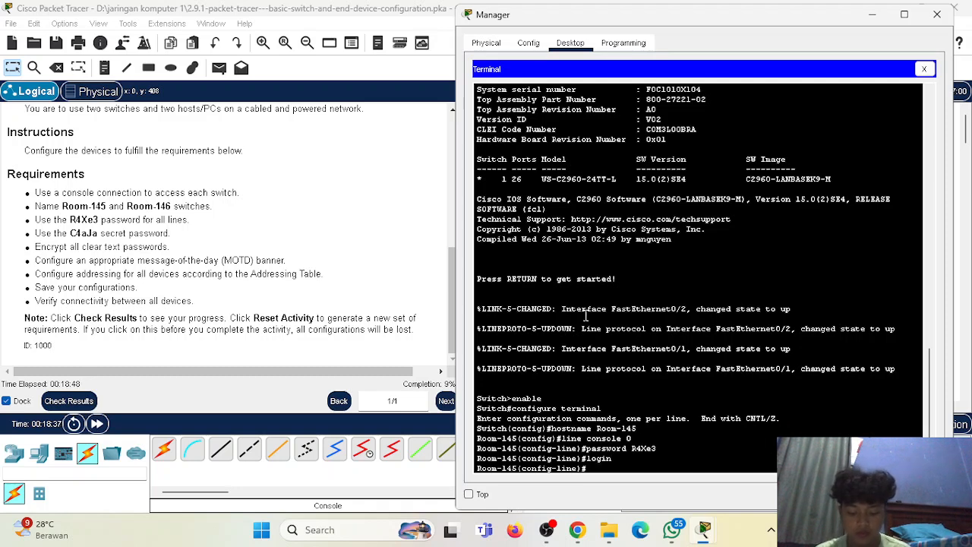
Set the required line password and enable login on VTY lines 0 15 of Room-145, and exit line configuration mode
{"action": "type", "text": "line vty 0 15"}
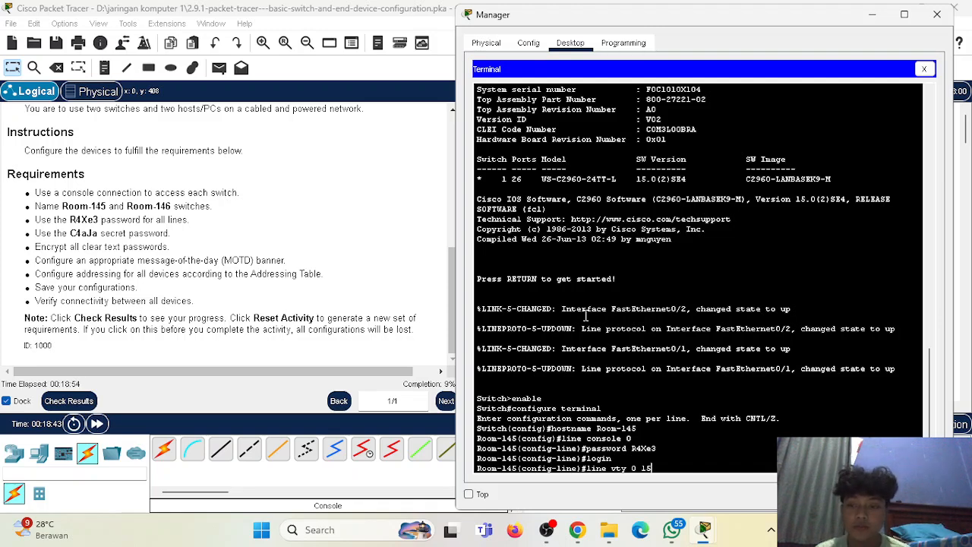
{"action": "key", "text": "Return"}
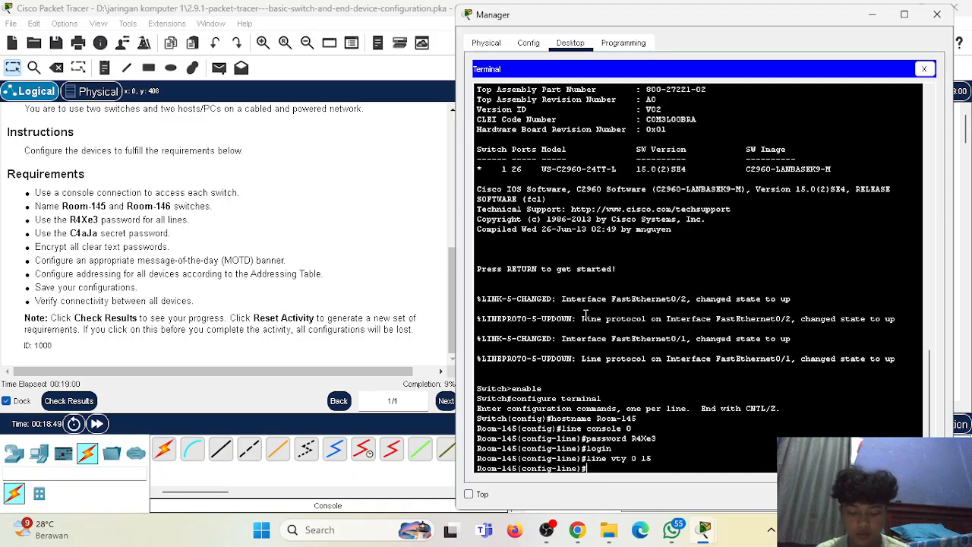
{"action": "type", "text": "password R4Xe3"}
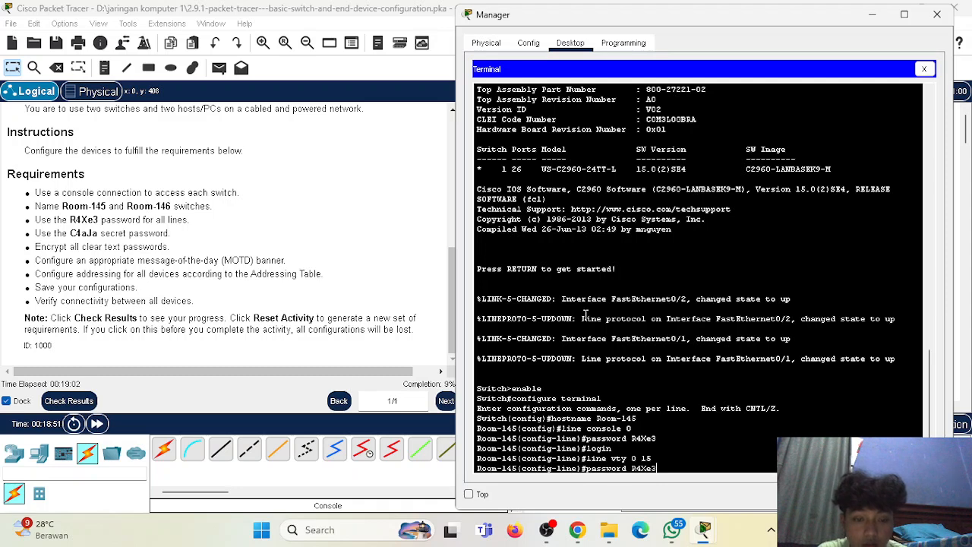
{"action": "key", "text": "Return"}
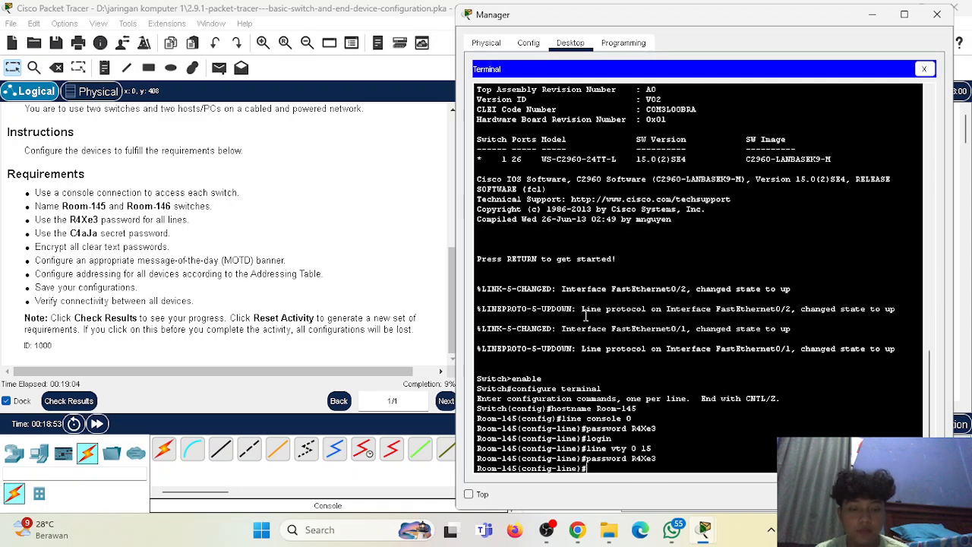
{"action": "type", "text": "login"}
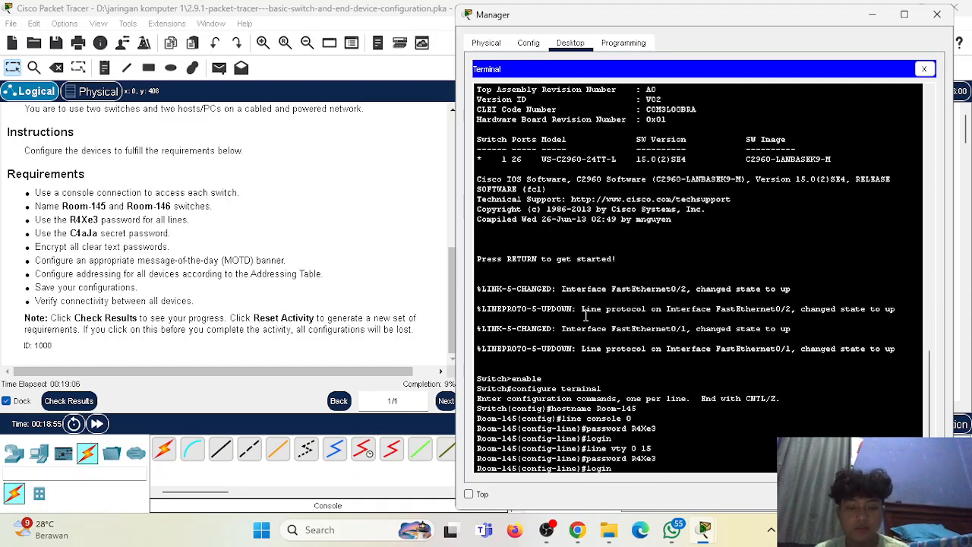
{"action": "key", "text": "Return"}
{"action": "type", "text": "exit"}
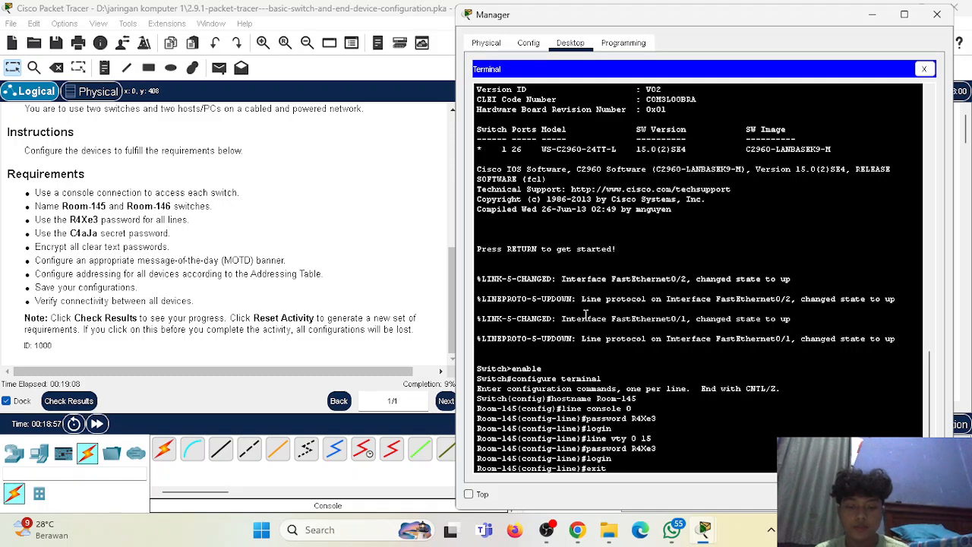
{"action": "key", "text": "Return"}
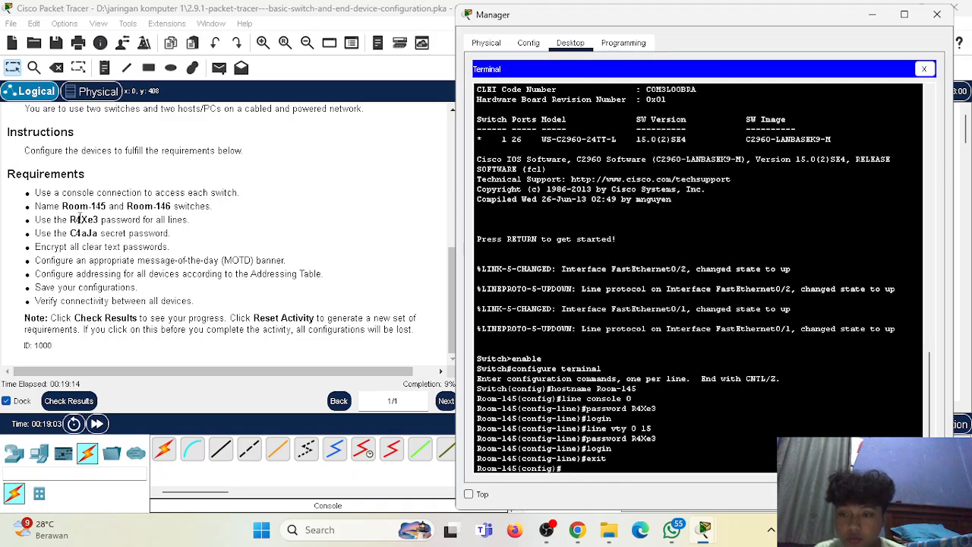
Set the enable secret password on Room-145 to the one given in the requirements
{"action": "left_click_drag", "start_coordinate": [68, 233], "coordinate": [161, 235]}
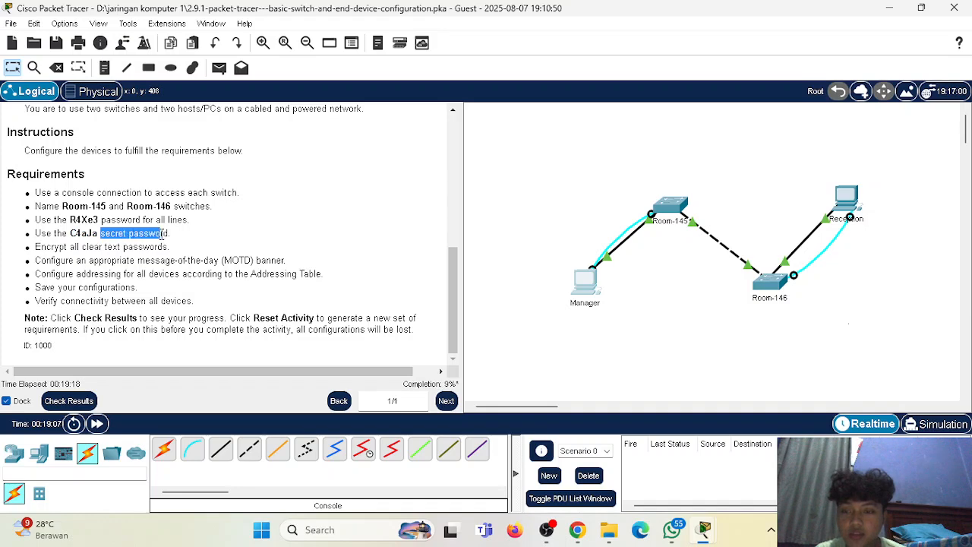
{"action": "mouse_move", "coordinate": [707, 537]}
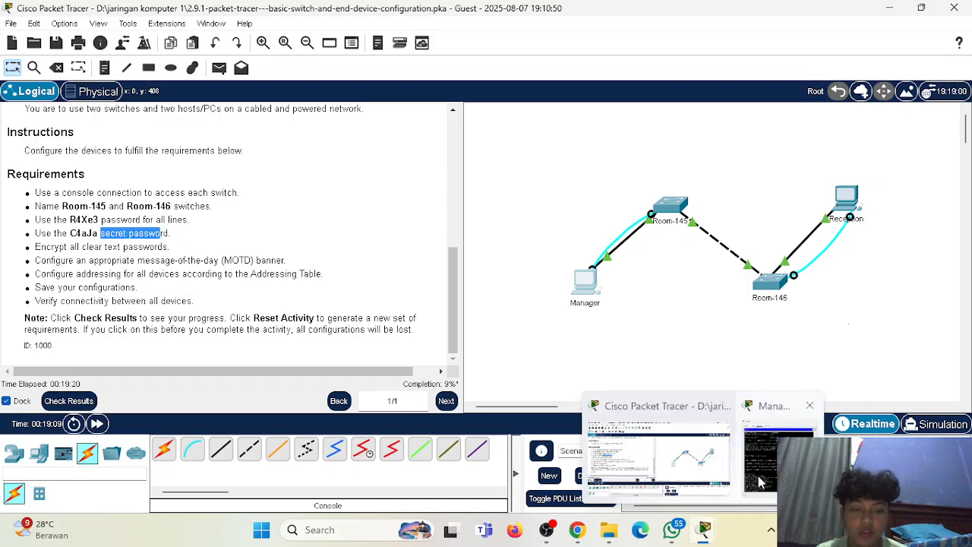
{"action": "left_click", "coordinate": [763, 452]}
{"action": "type", "text": "enab"}
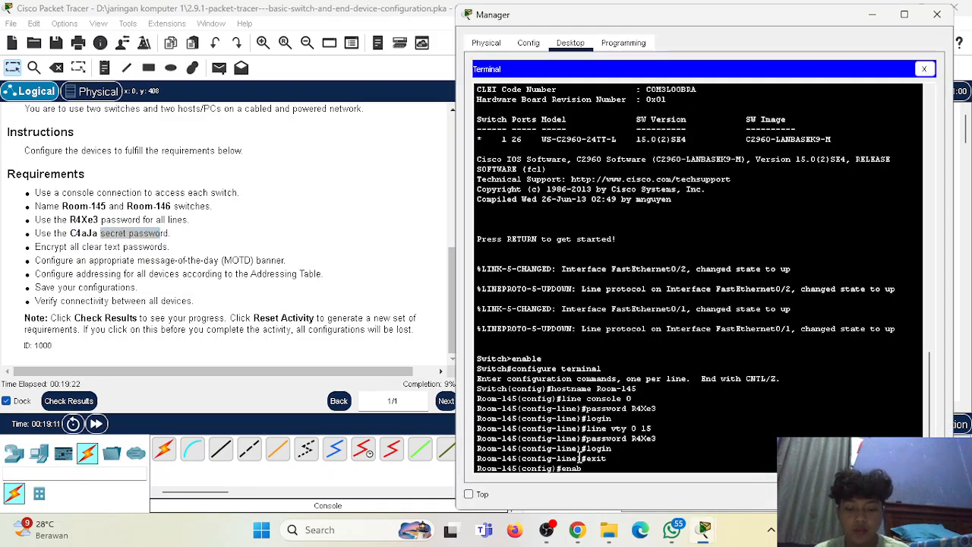
{"action": "type", "text": "le secret"}
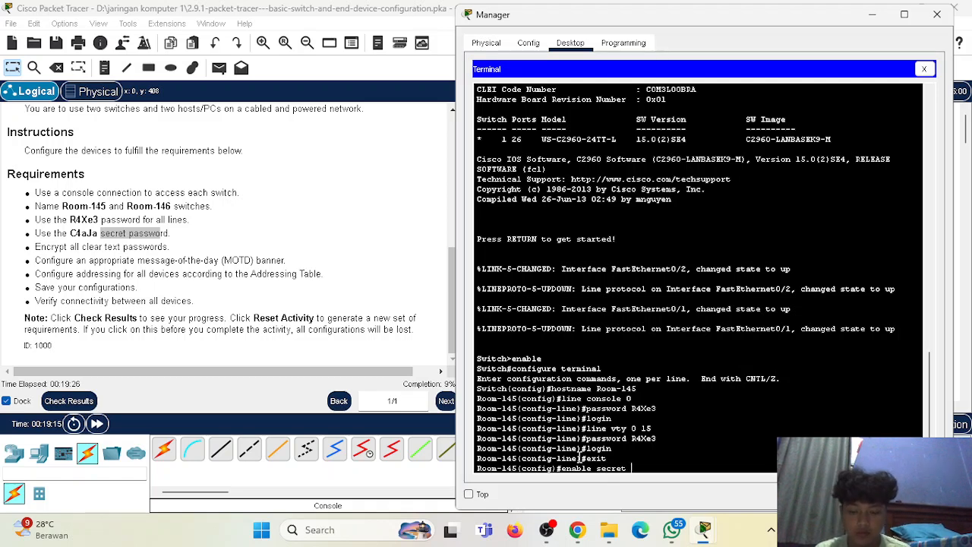
{"action": "type", "text": " C4aJa"}
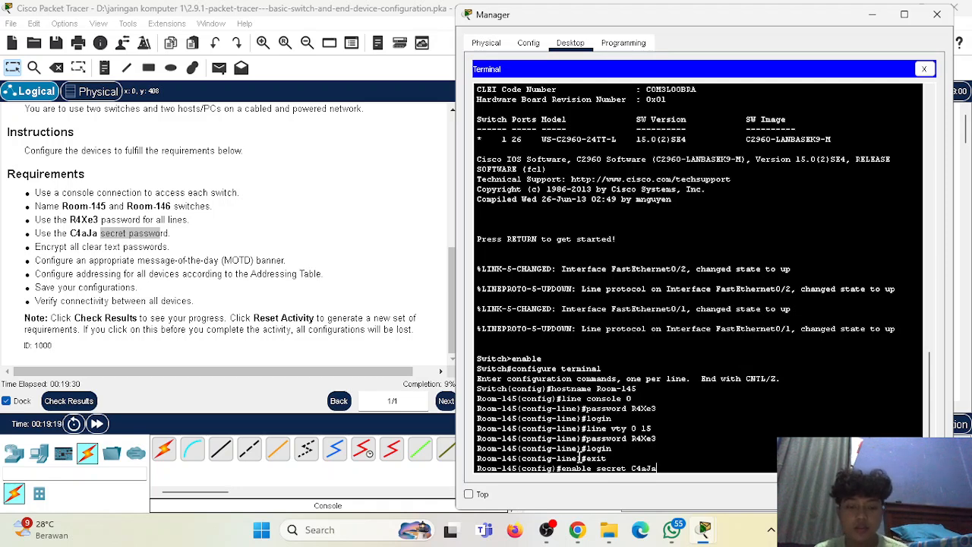
{"action": "key", "text": "Return"}
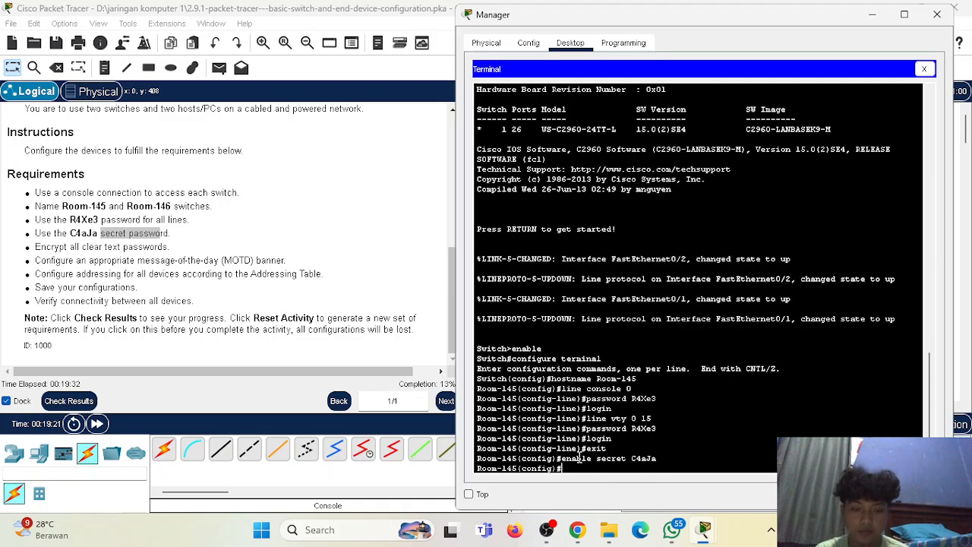
Encrypt all clear text passwords on Room-145 with service password-encryption
{"action": "type", "text": "service passwo"}
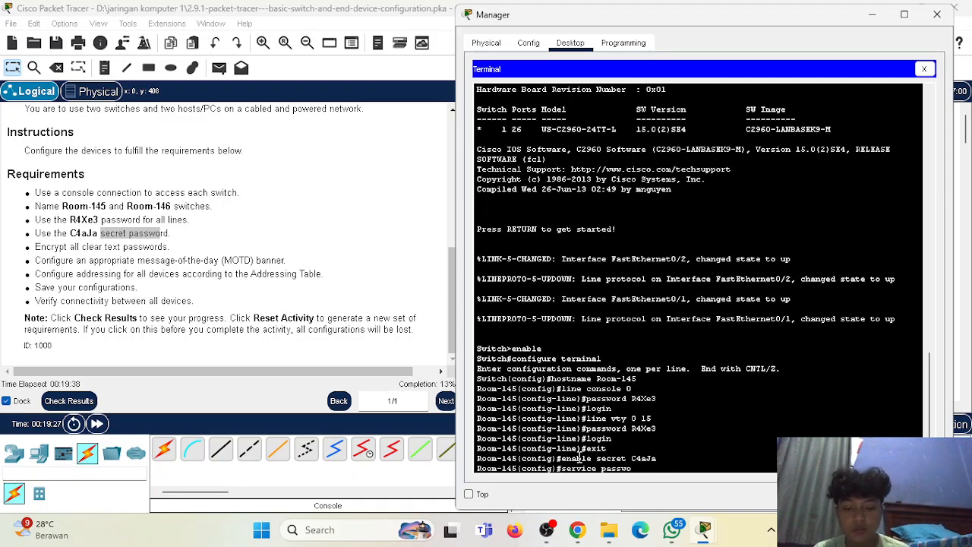
{"action": "type", "text": "rd-enc"}
{"action": "type", "text": "yptio"}
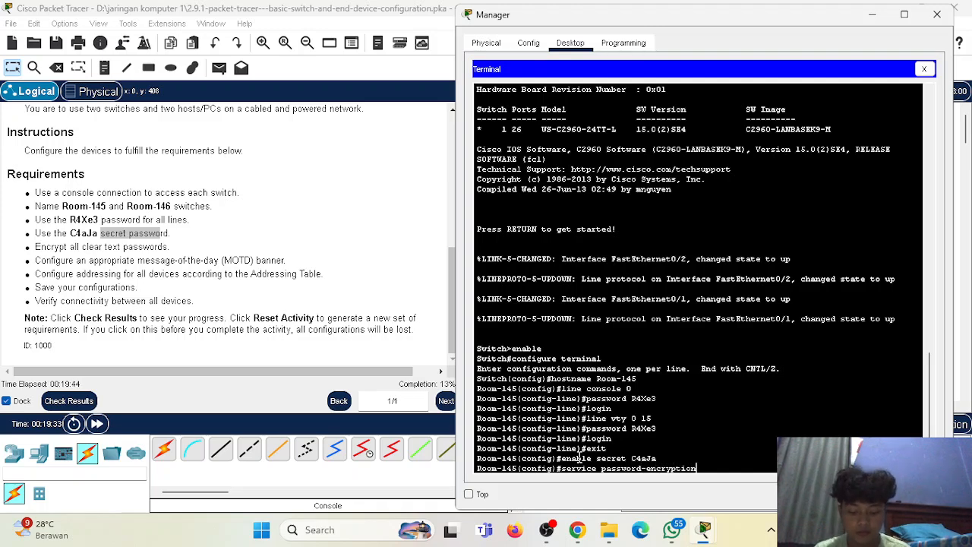
{"action": "type", "text": "n"}
{"action": "key", "text": "Return"}
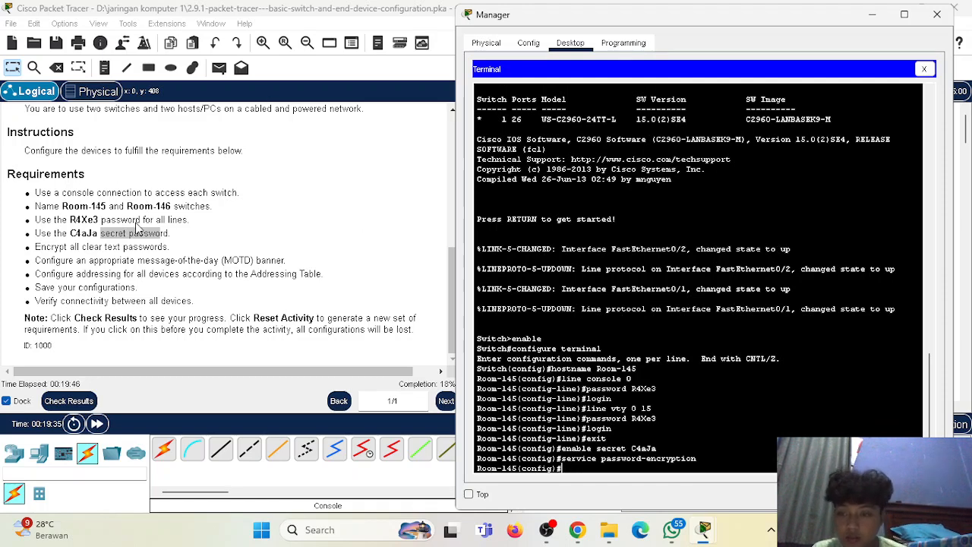
Set the message-of-the-day banner on Room-145 to "Unauthorized Access is Prohibited", using % as the delimiter
{"action": "left_click", "coordinate": [110, 260]}
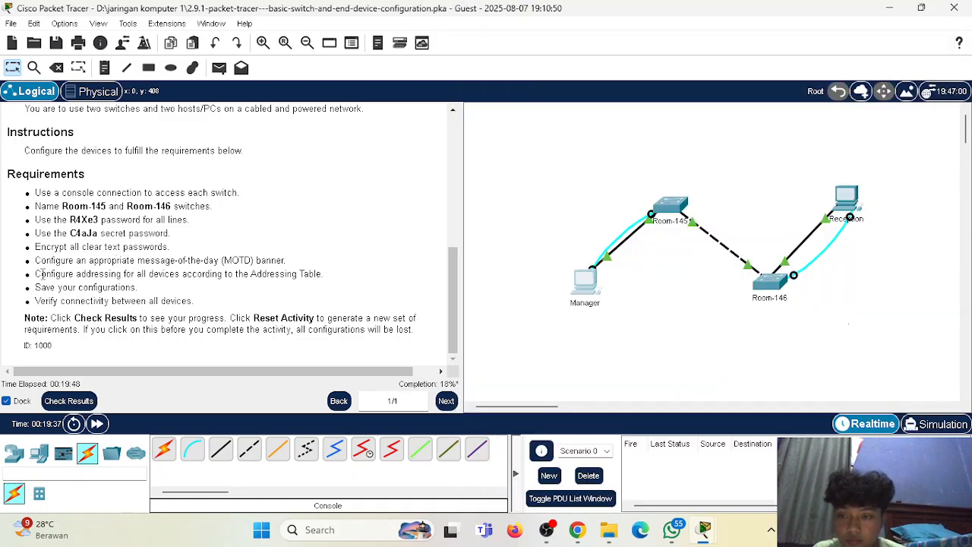
{"action": "double_click", "coordinate": [45, 260]}
{"action": "left_click_drag", "start_coordinate": [83, 263], "coordinate": [89, 263]}
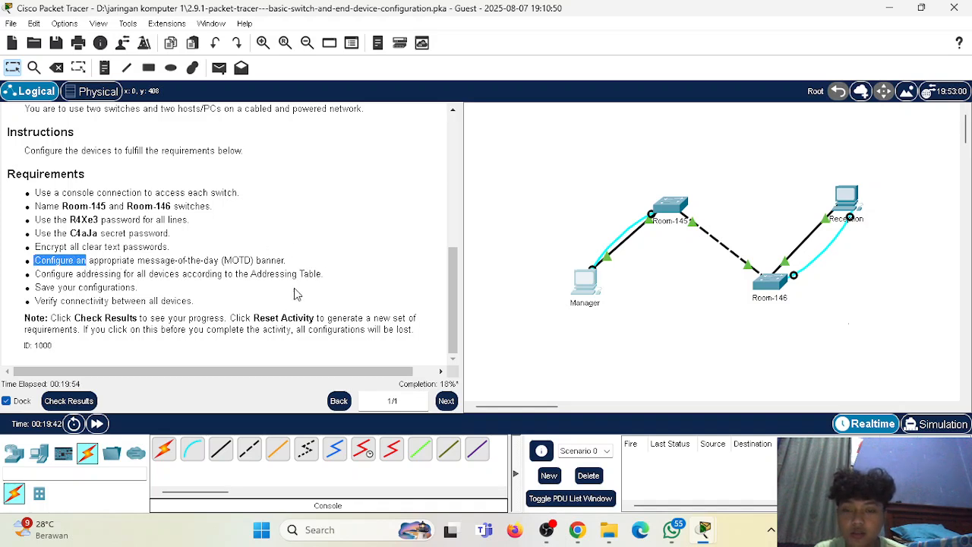
{"action": "mouse_move", "coordinate": [714, 536]}
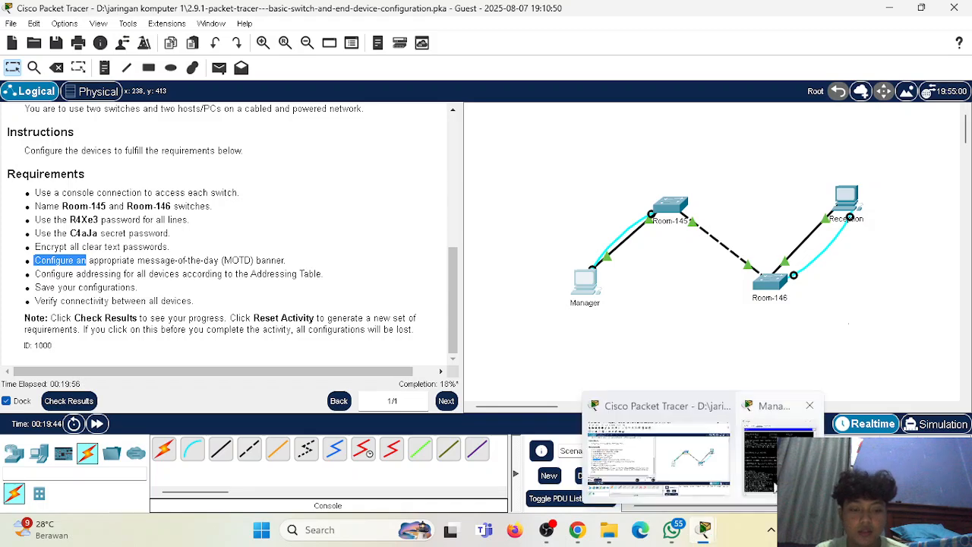
{"action": "left_click", "coordinate": [781, 421]}
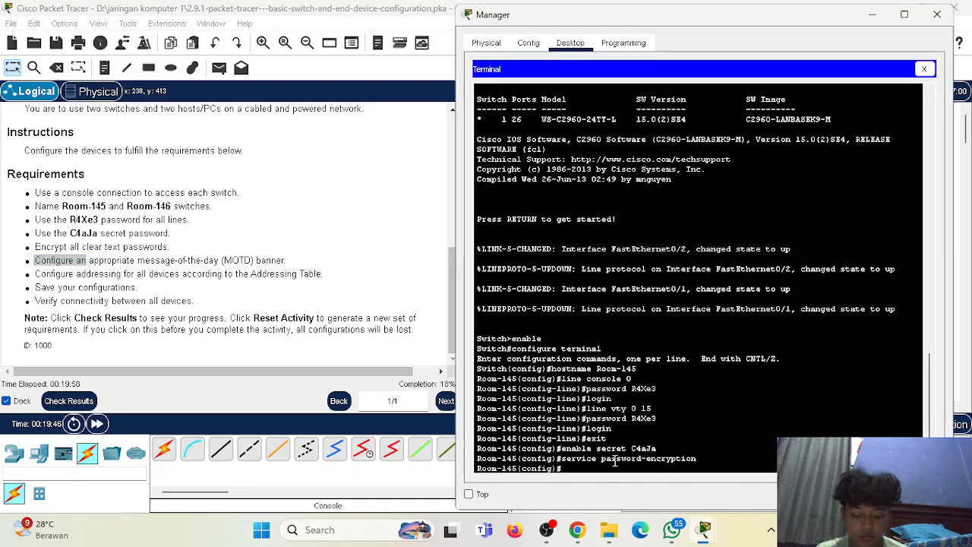
{"action": "type", "text": "ban"}
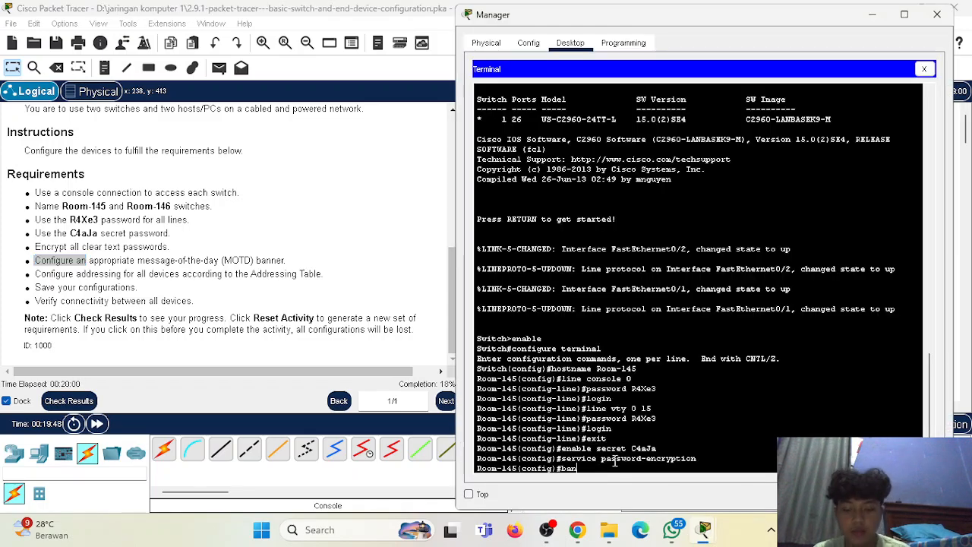
{"action": "type", "text": "ner motd %"}
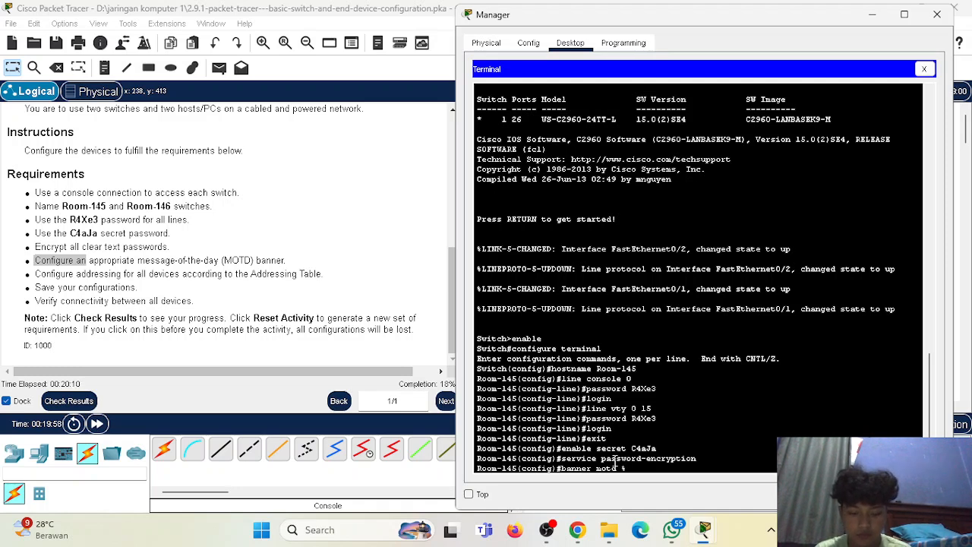
{"action": "type", "text": "nauth"}
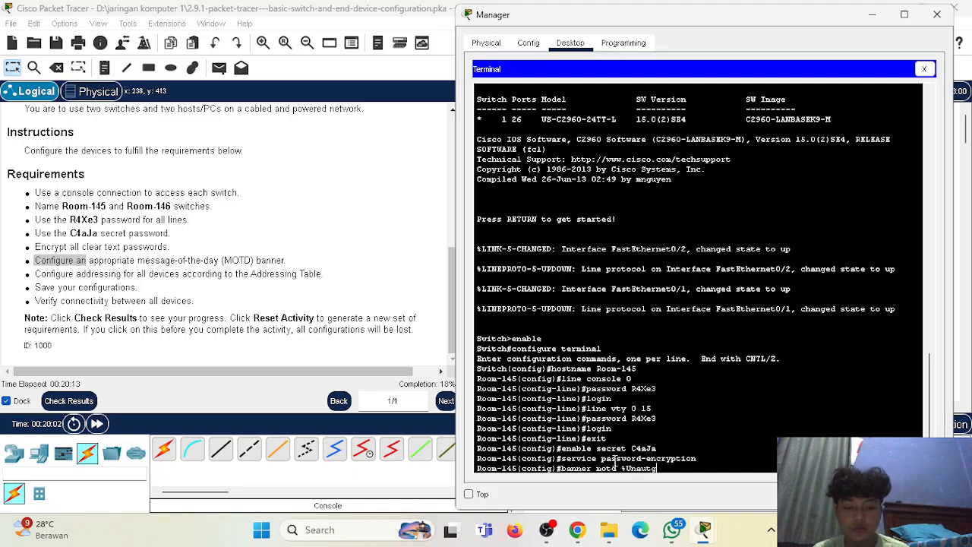
{"action": "key", "text": "BackSpace"}
{"action": "type", "text": "orized"}
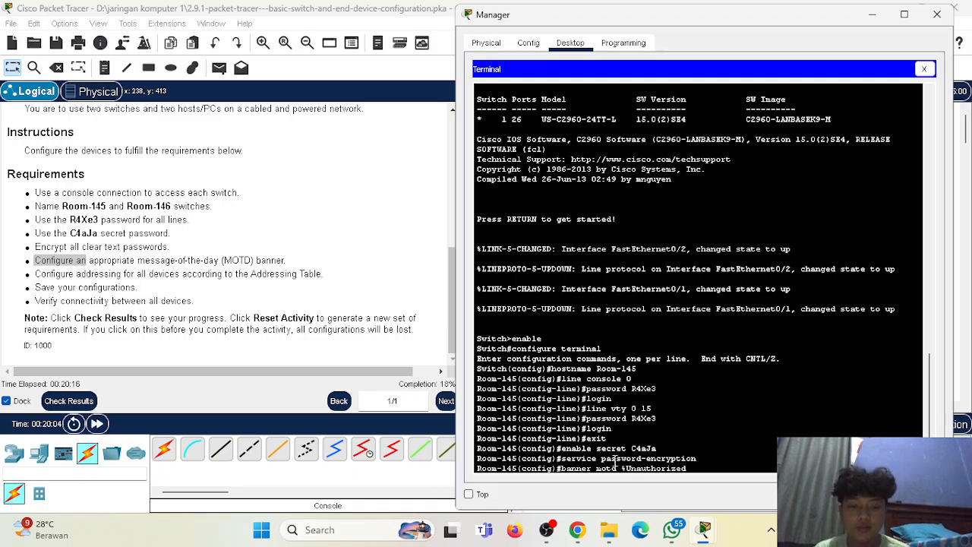
{"action": "type", "text": " Access"}
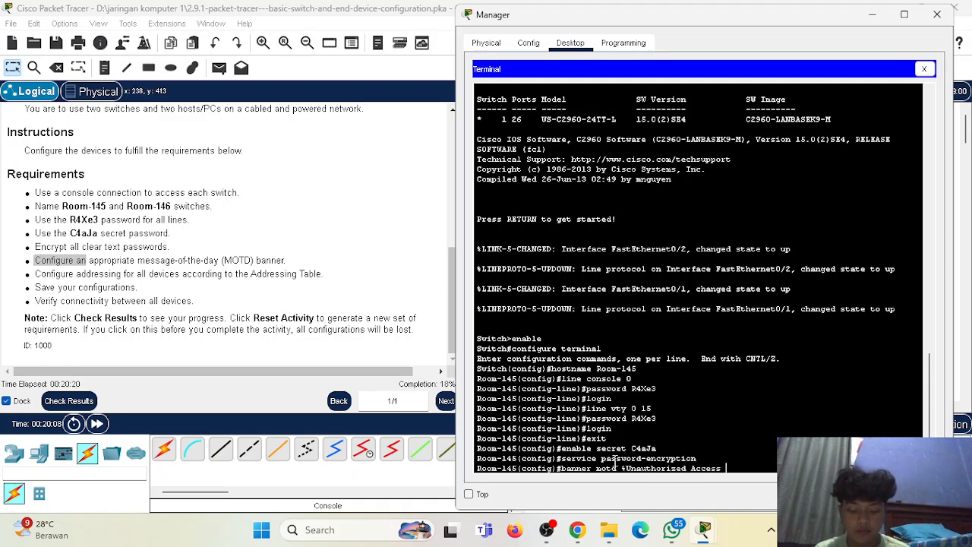
{"action": "type", "text": " is P"}
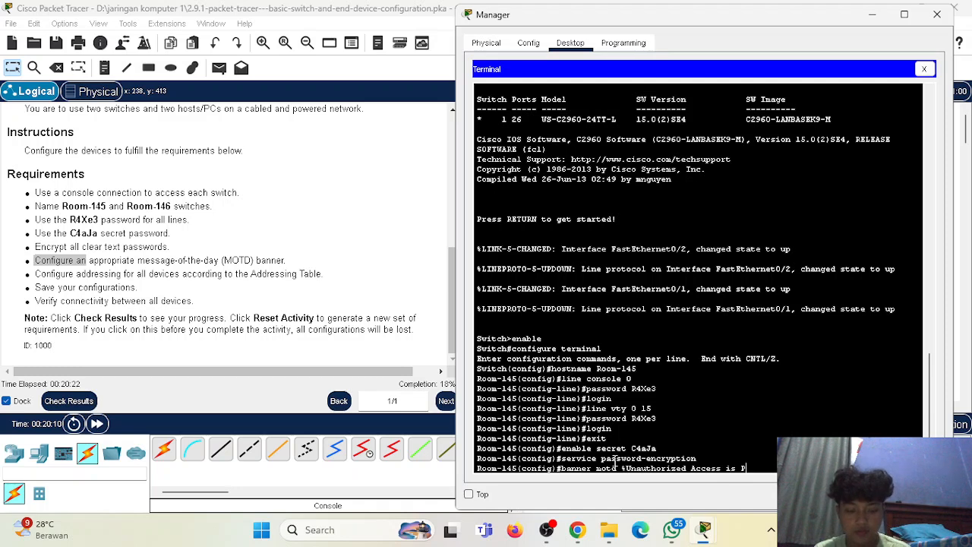
{"action": "type", "text": "rohibit"}
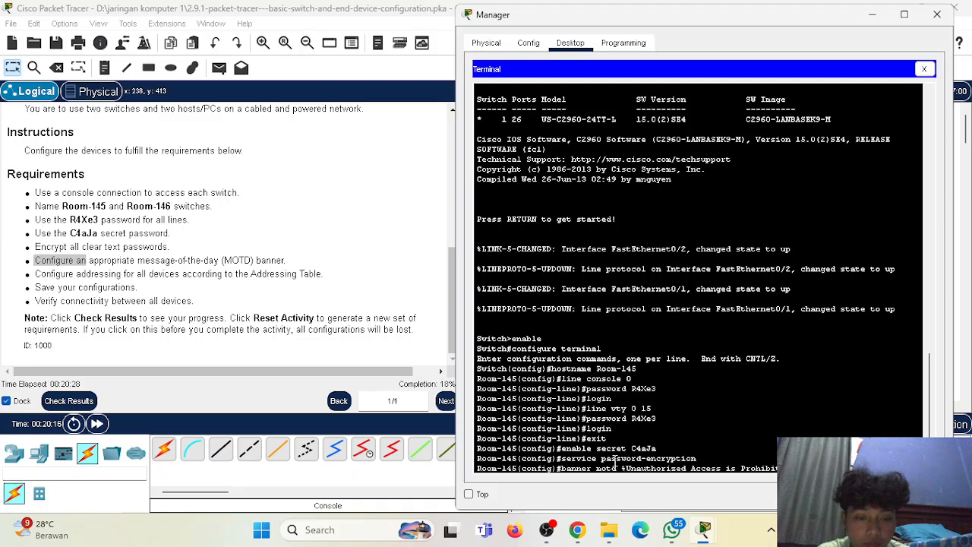
{"action": "key", "text": "Return"}
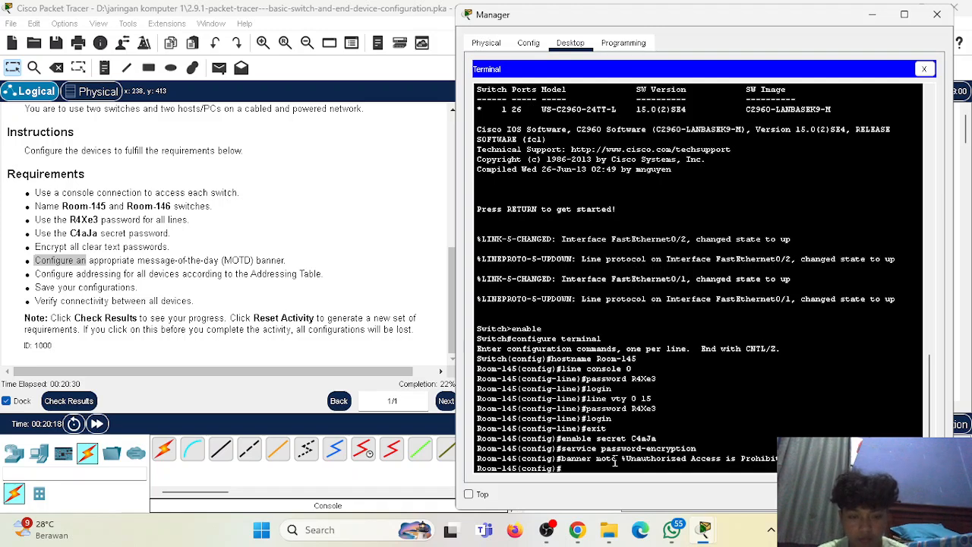
Enter interface configuration mode for VLAN 1 on Room-145
{"action": "type", "text": "int vlan 1"}
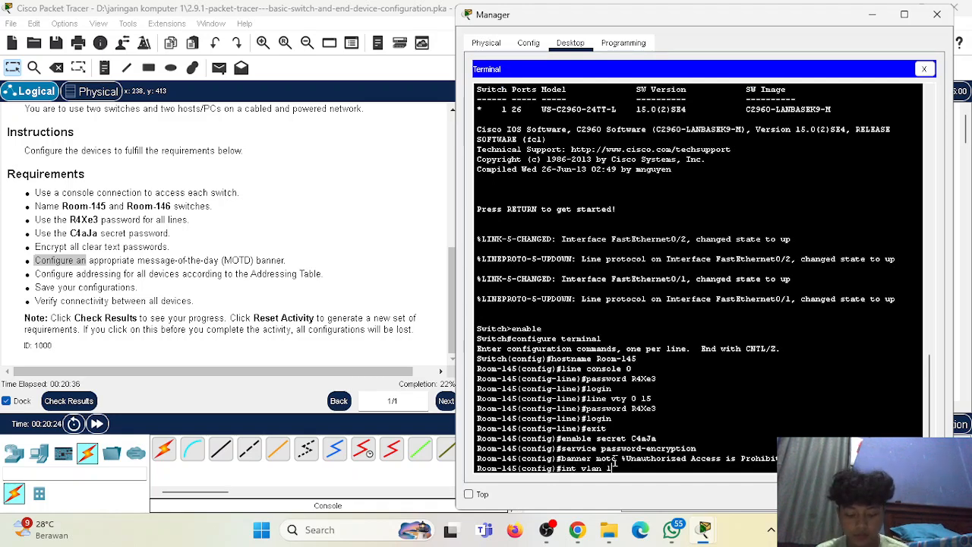
{"action": "key", "text": "Return"}
{"action": "scroll", "coordinate": [114, 281], "scroll_direction": "up", "scroll_amount": 2}
{"action": "scroll", "coordinate": [83, 280], "scroll_direction": "down", "scroll_amount": 2}
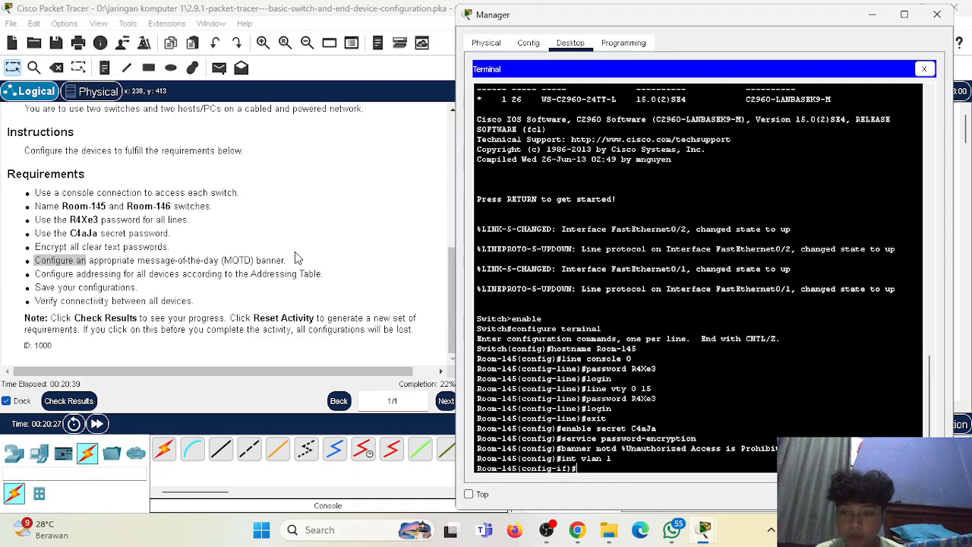
Check the IP address and subnet mask for Room-145's VLAN 1 in the Addressing Table, and return to the Manager terminal
{"action": "double_click", "coordinate": [42, 275]}
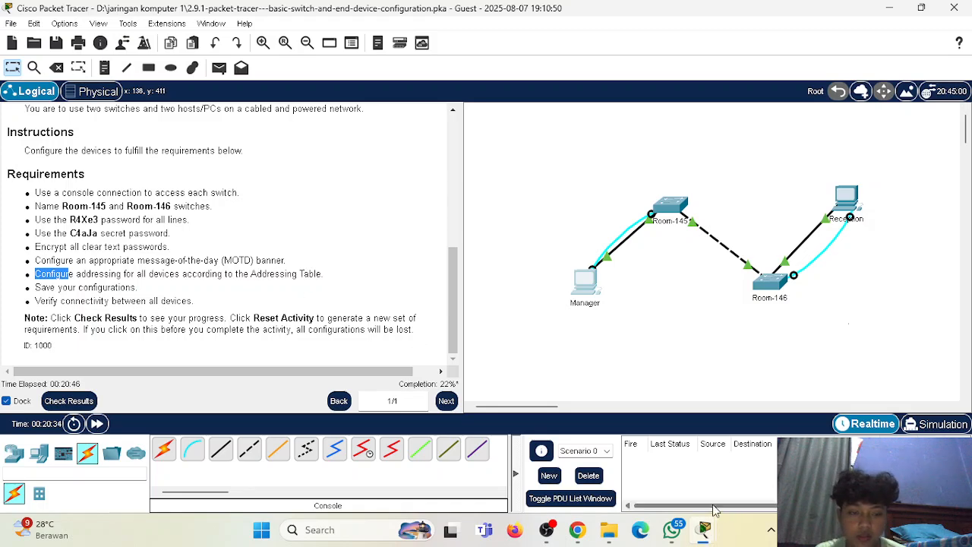
{"action": "mouse_move", "coordinate": [708, 530]}
{"action": "left_click", "coordinate": [770, 464]}
{"action": "scroll", "coordinate": [259, 341], "scroll_direction": "up", "scroll_amount": 6}
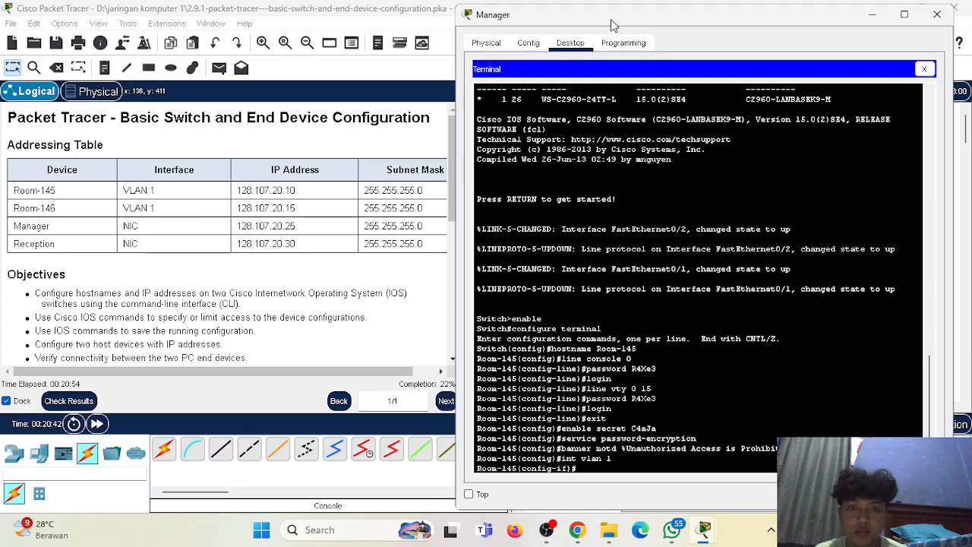
{"action": "left_click_drag", "start_coordinate": [794, 21], "coordinate": [761, 35]}
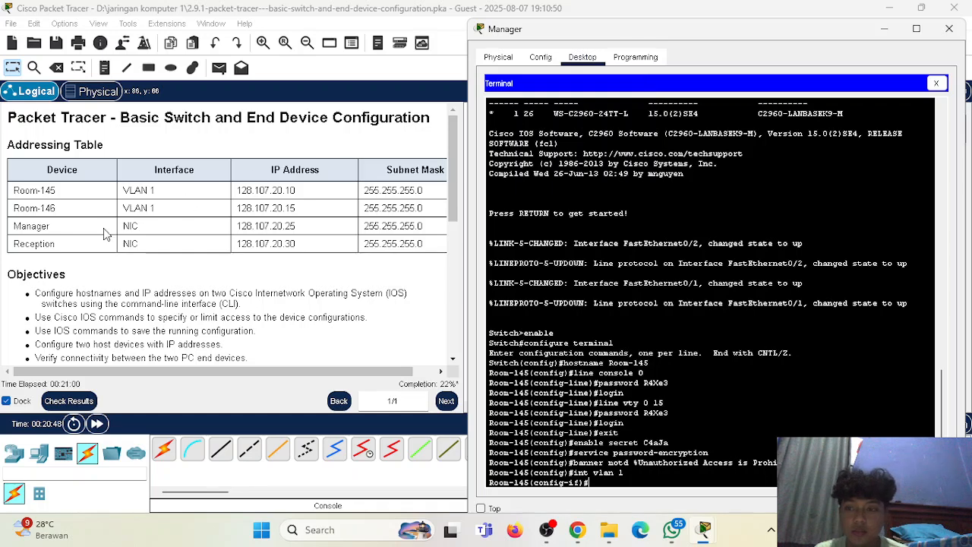
{"action": "left_click_drag", "start_coordinate": [237, 190], "coordinate": [298, 189]}
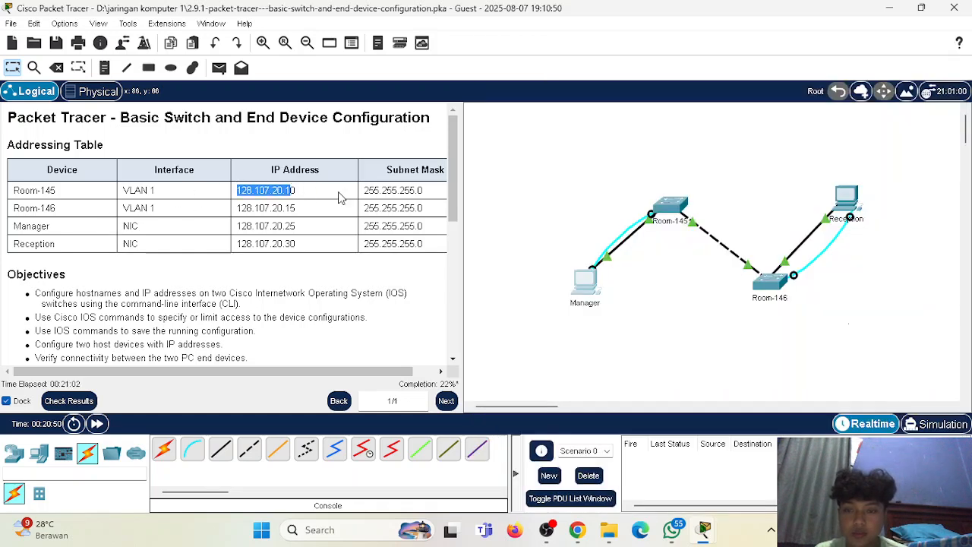
{"action": "left_click_drag", "start_coordinate": [364, 190], "coordinate": [428, 190]}
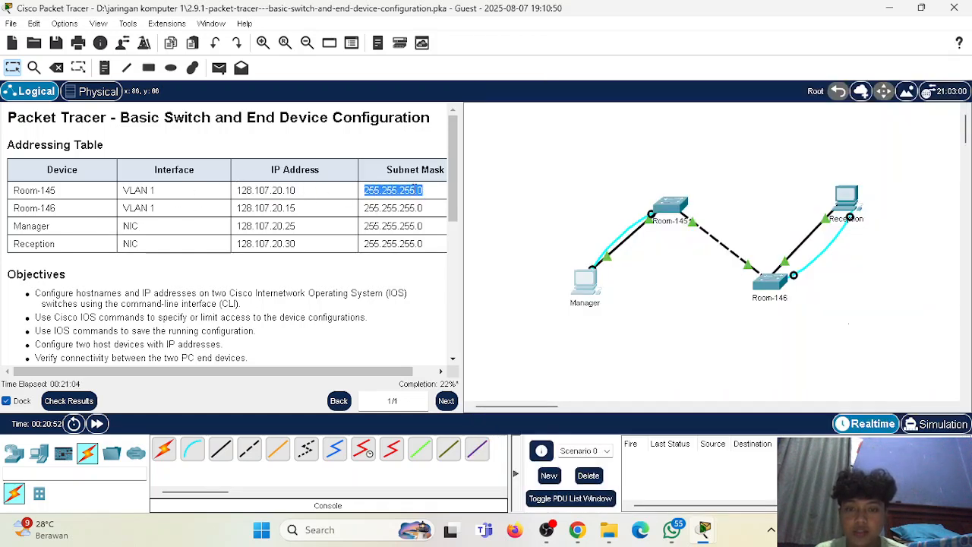
{"action": "mouse_move", "coordinate": [705, 529]}
{"action": "left_click", "coordinate": [781, 426]}
{"action": "type", "text": "ip adde"}
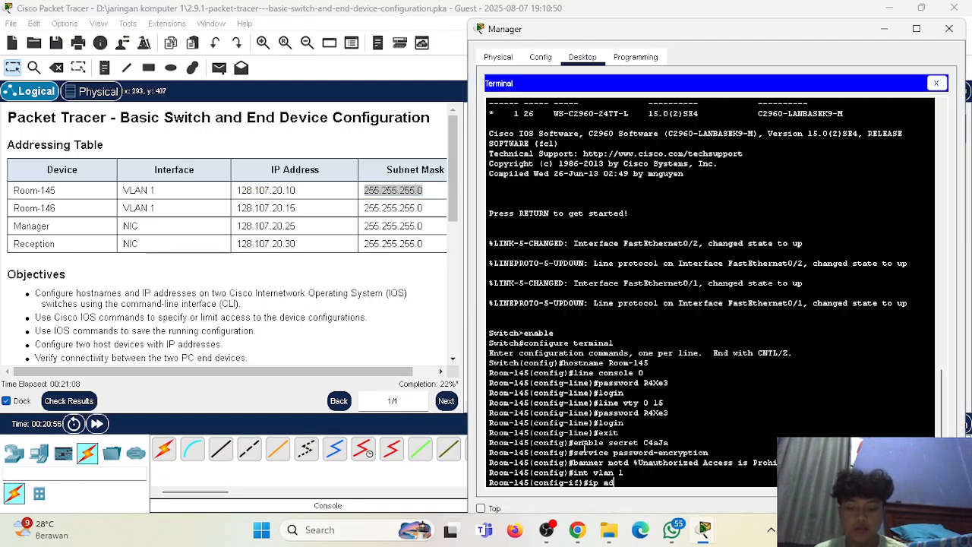
{"action": "key", "text": "BackSpace"}
{"action": "type", "text": "reds"}
{"action": "key", "text": "BackSpace"}
{"action": "key", "text": "BackSpace"}
{"action": "type", "text": "ss"}
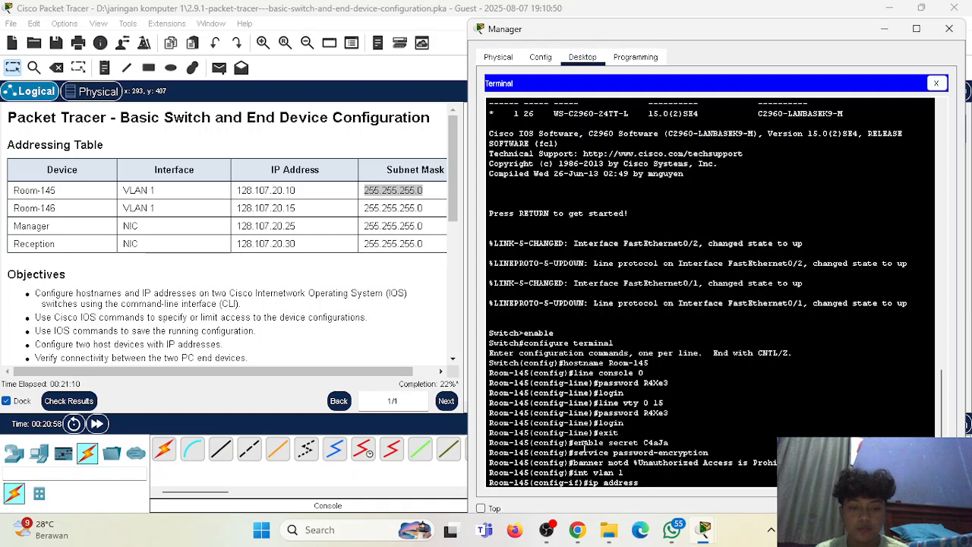
{"action": "type", "text": " 12"}
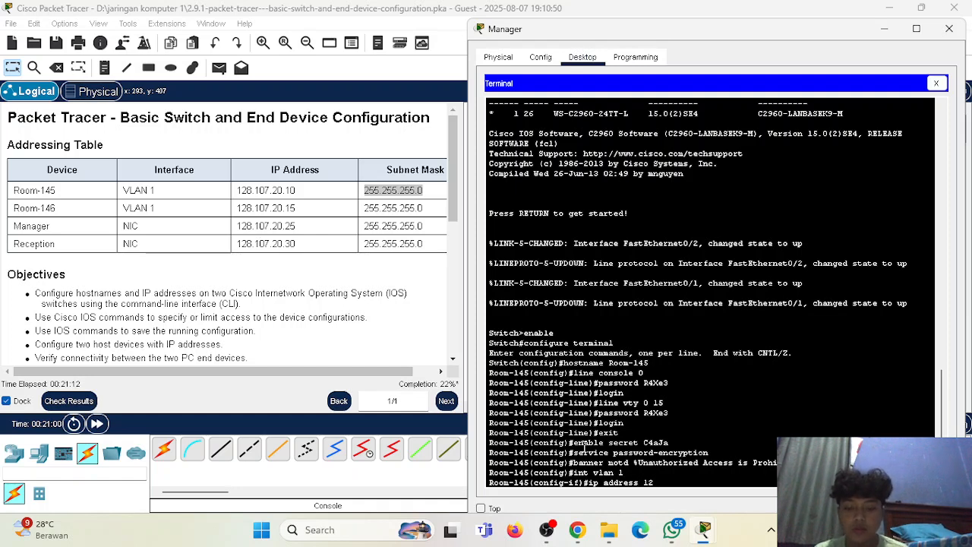
{"action": "type", "text": "8.107"}
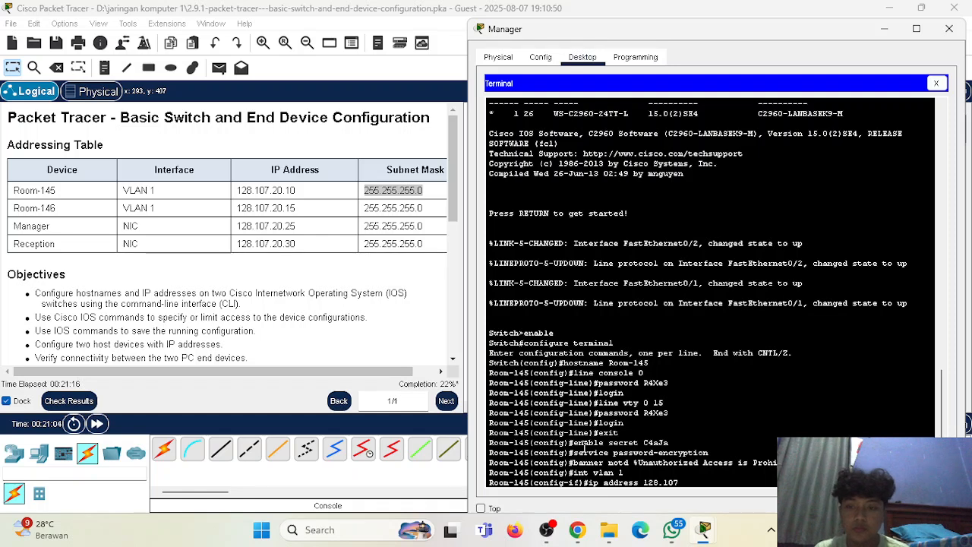
{"action": "type", "text": ".20.10"}
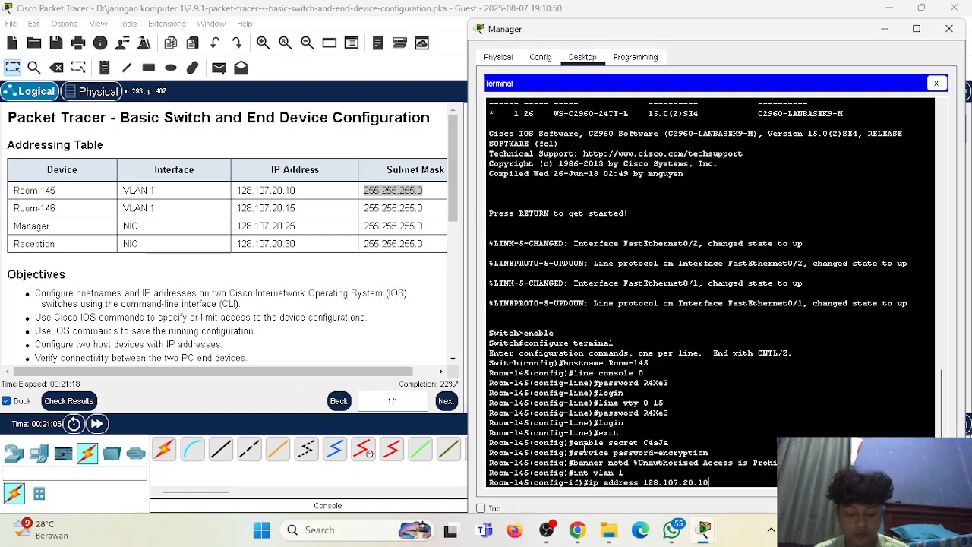
{"action": "key", "text": "BackSpace"}
{"action": "key", "text": "BackSpace"}
{"action": "key", "text": "BackSpace"}
{"action": "key", "text": "BackSpace"}
{"action": "key", "text": "BackSpace"}
{"action": "key", "text": "BackSpace"}
{"action": "key", "text": "BackSpace"}
{"action": "key", "text": "BackSpace"}
{"action": "key", "text": "BackSpace"}
{"action": "key", "text": "BackSpace"}
{"action": "key", "text": "BackSpace"}
{"action": "key", "text": "BackSpace"}
{"action": "key", "text": "BackSpace"}
{"action": "key", "text": "BackSpace"}
{"action": "key", "text": "BackSpace"}
{"action": "key", "text": "BackSpace"}
{"action": "key", "text": "BackSpace"}
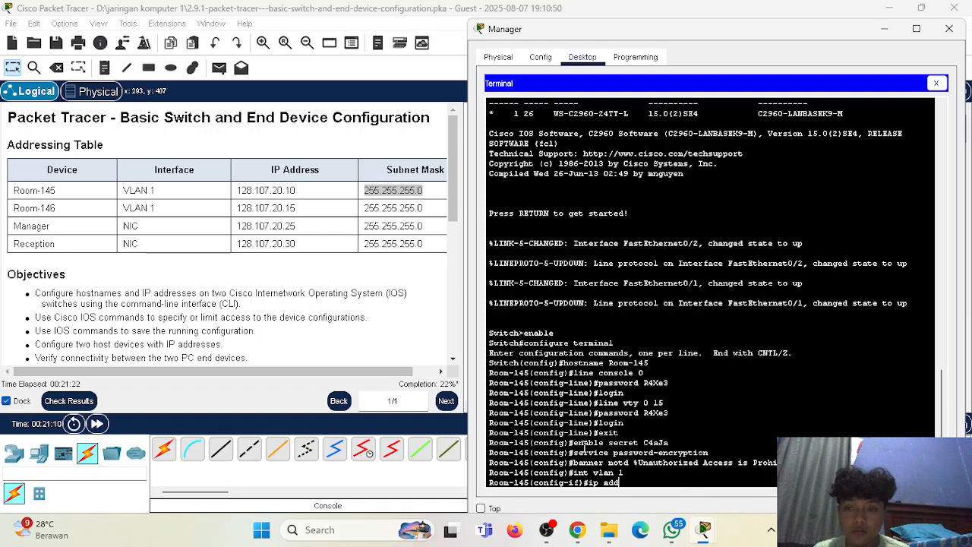
{"action": "key", "text": "BackSpace"}
{"action": "key", "text": "BackSpace"}
{"action": "key", "text": "BackSpace"}
{"action": "key", "text": "BackSpace"}
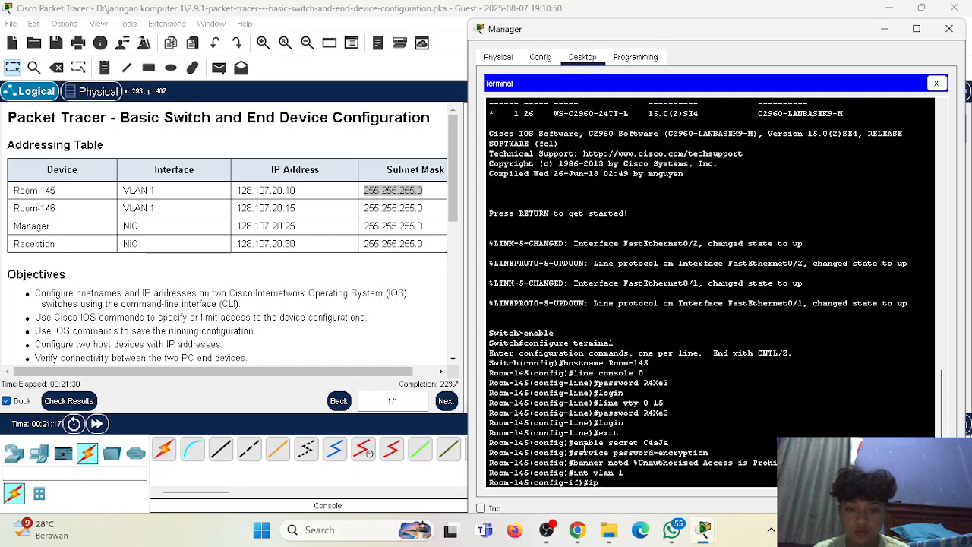
Assign IP address 128.107.20.10 with subnet mask 255.255.255.0 to the VLAN 1 interface of Room-145
{"action": "type", "text": "l a"}
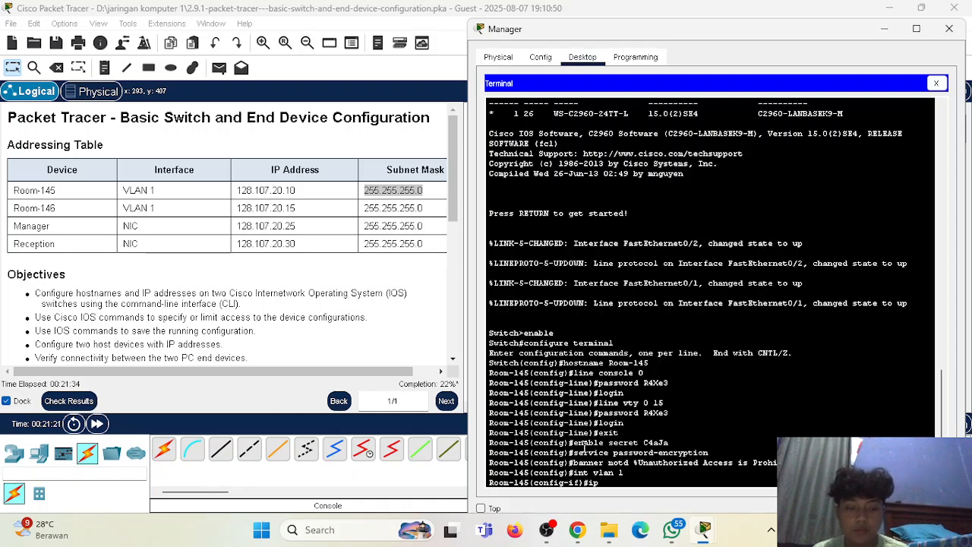
{"action": "type", "text": "ddress"}
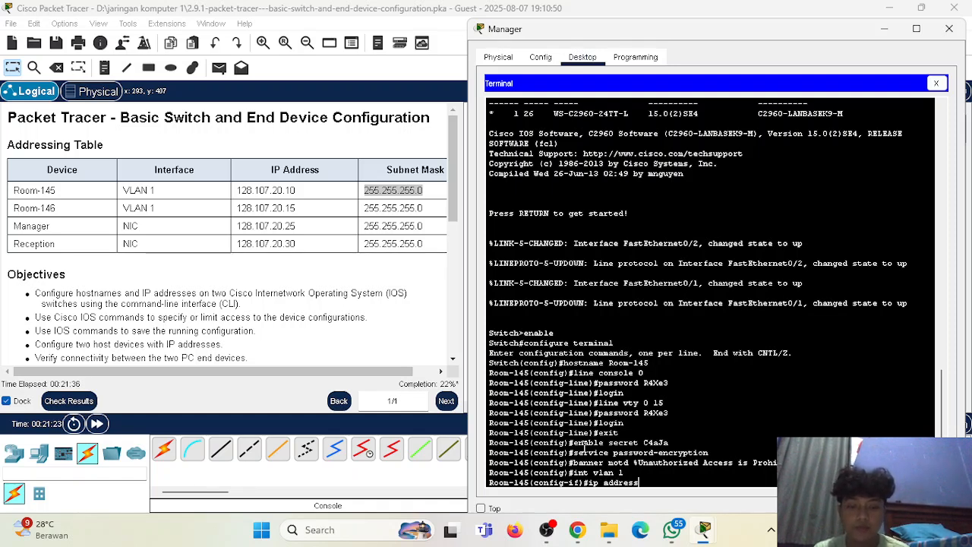
{"action": "type", "text": " 1"}
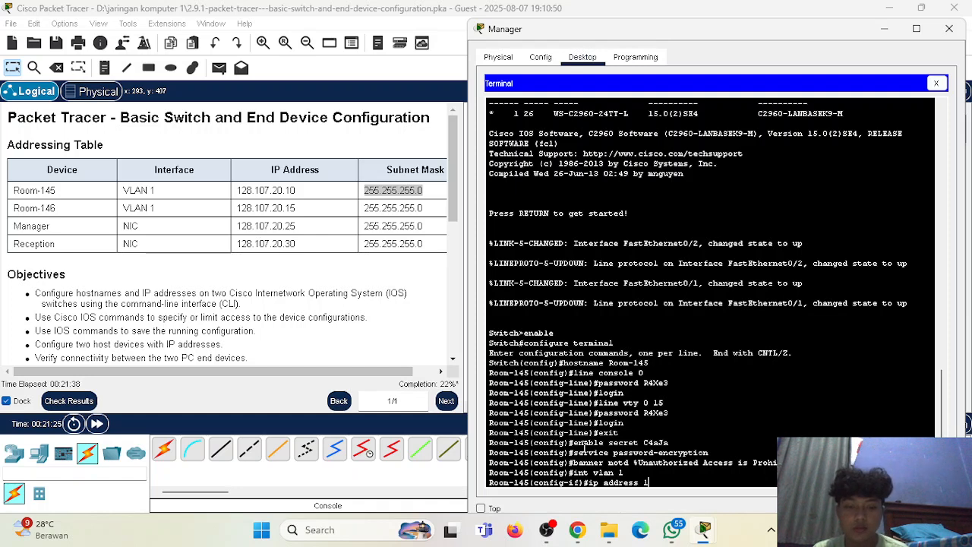
{"action": "type", "text": "28.107.20.10"}
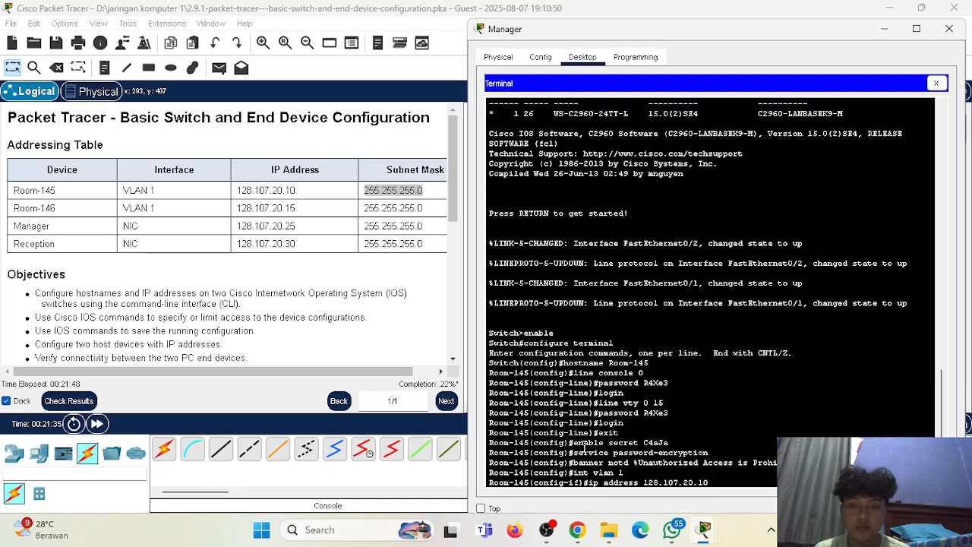
{"action": "type", "text": "2455"}
{"action": "key", "text": "BackSpace"}
{"action": "key", "text": "BackSpace"}
{"action": "type", "text": "5.2"}
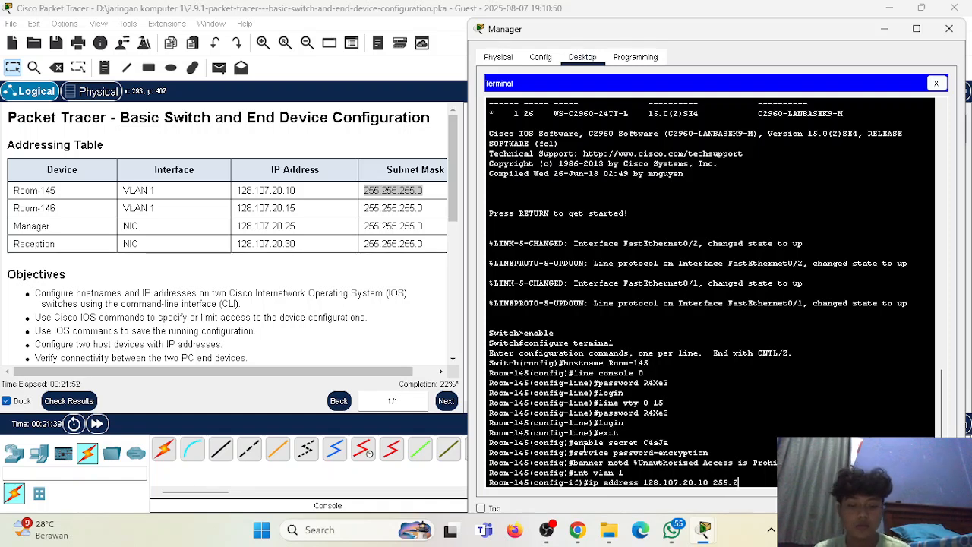
{"action": "type", "text": "55.255.0"}
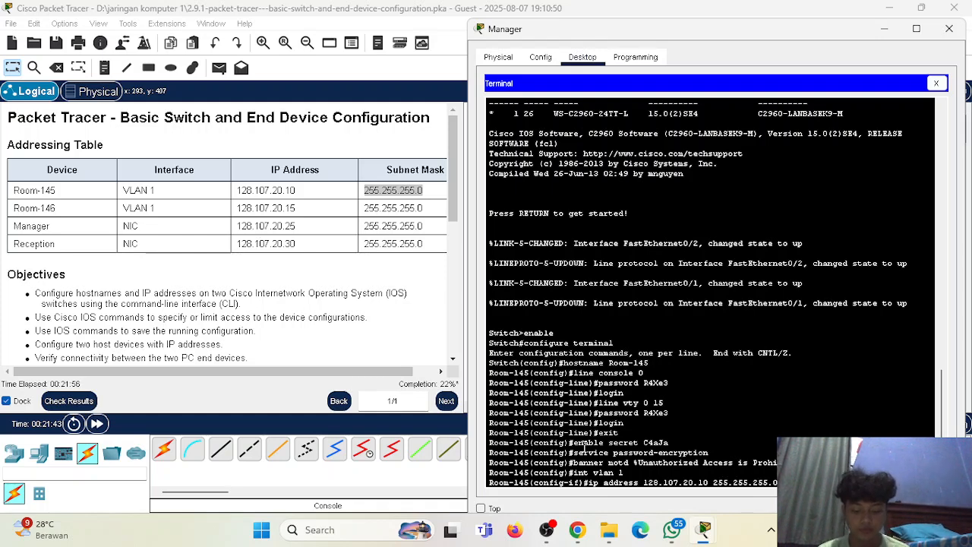
{"action": "key", "text": "Return"}
Activate the VLAN 1 interface on Room-145 with no shutdown
{"action": "type", "text": "no shut"}
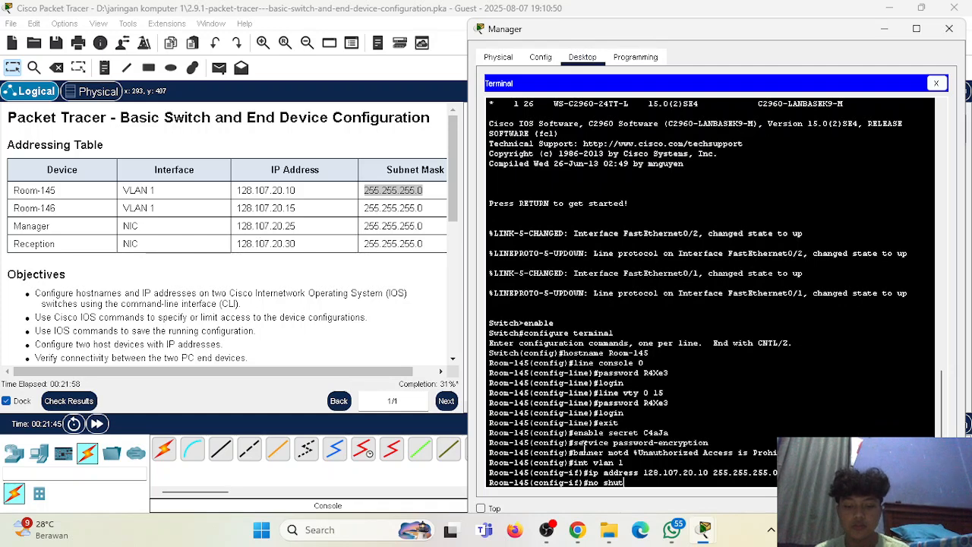
{"action": "type", "text": "down"}
{"action": "key", "text": "Return"}
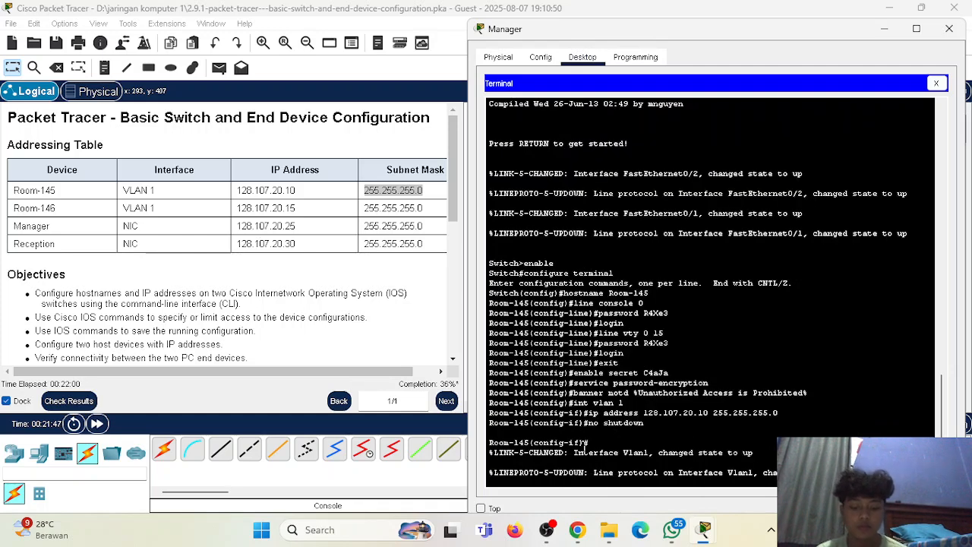
{"action": "key", "text": "Return"}
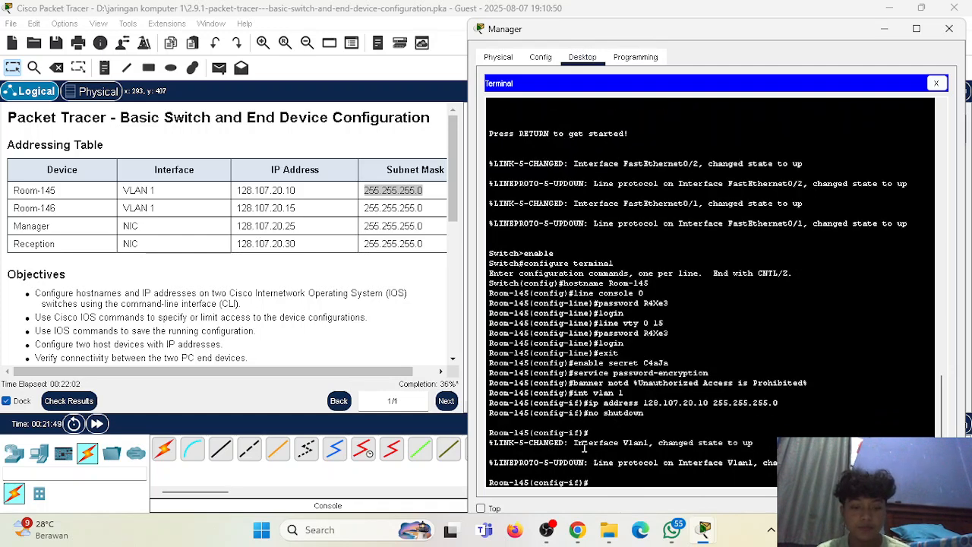
Leave configuration mode on Room-145 and return to the privileged EXEC prompt
{"action": "type", "text": "end"}
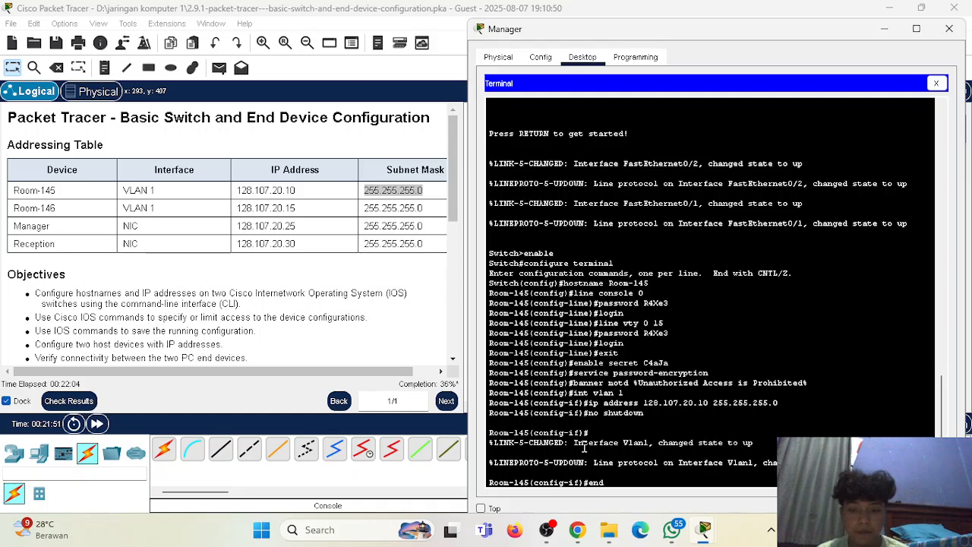
{"action": "key", "text": "Return"}
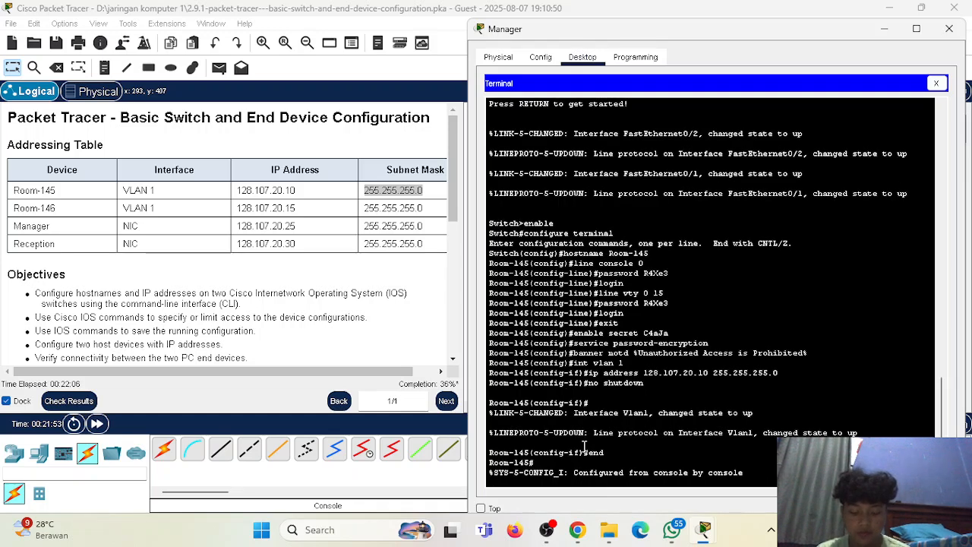
{"action": "key", "text": "Return"}
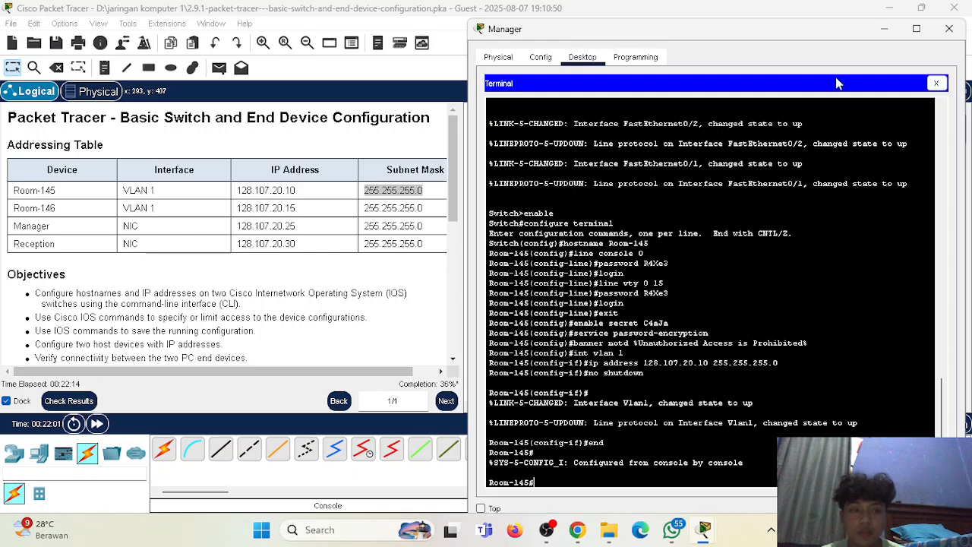
Close the Manager PC and open a terminal session from the Reception PC with the default port settings, reaching the switch prompt
{"action": "scroll", "coordinate": [266, 289], "scroll_direction": "down", "scroll_amount": 5}
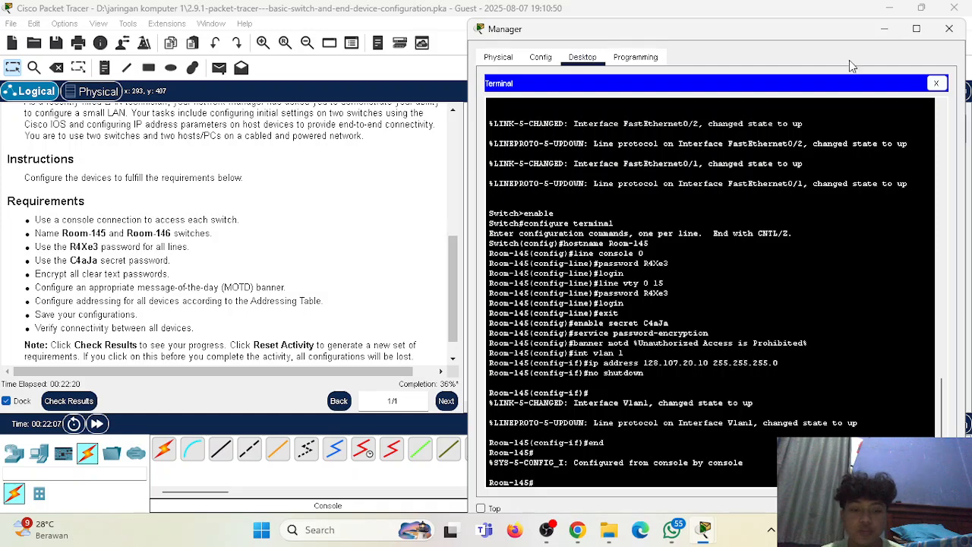
{"action": "left_click", "coordinate": [950, 28]}
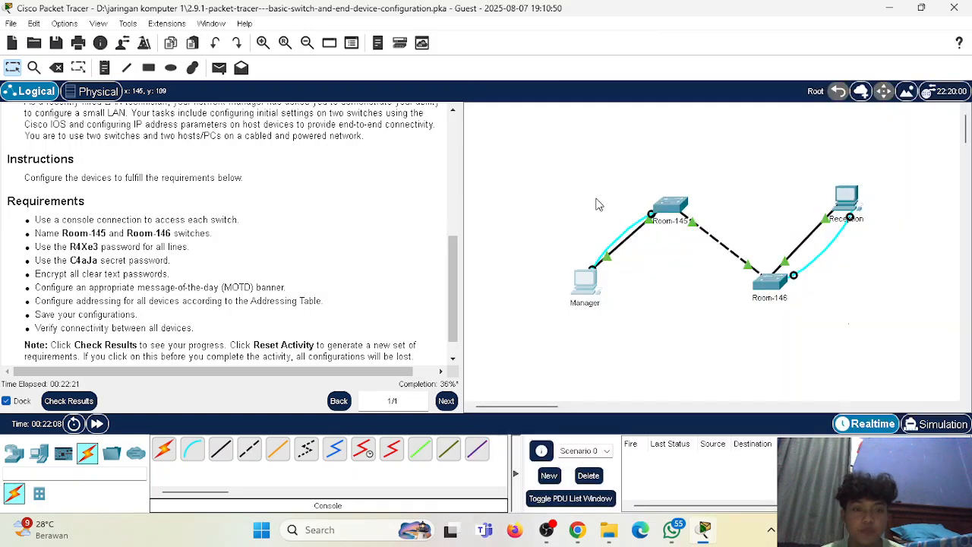
{"action": "left_click", "coordinate": [848, 199]}
{"action": "left_click", "coordinate": [396, 45]}
{"action": "left_click", "coordinate": [544, 126]}
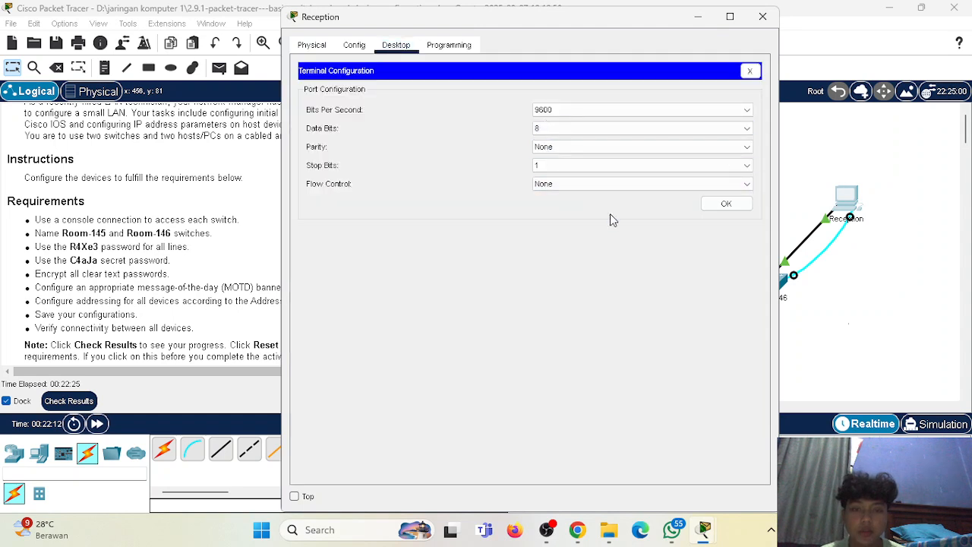
{"action": "left_click", "coordinate": [727, 204]}
{"action": "key", "text": "Return"}
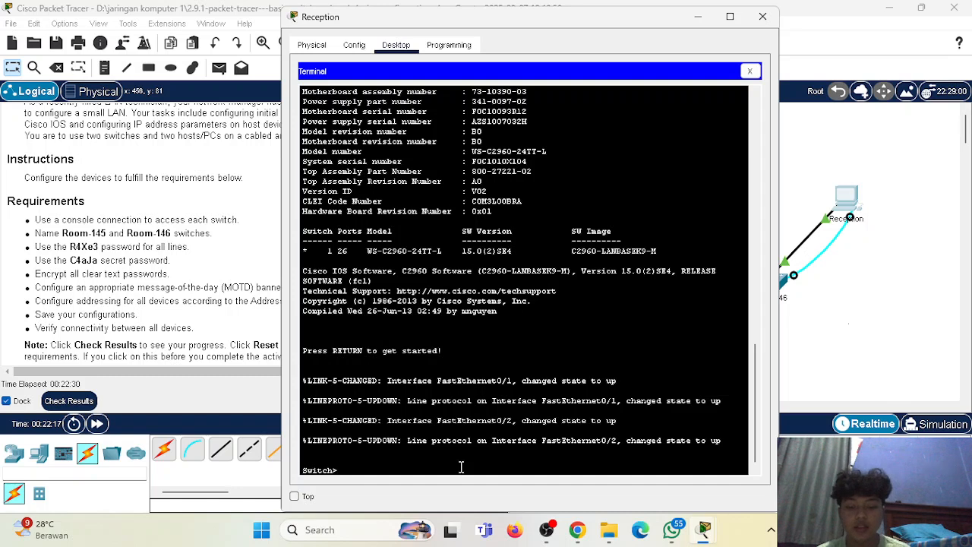
Enter privileged EXEC mode and then global configuration mode on the switch connected to Reception
{"action": "type", "text": "enable"}
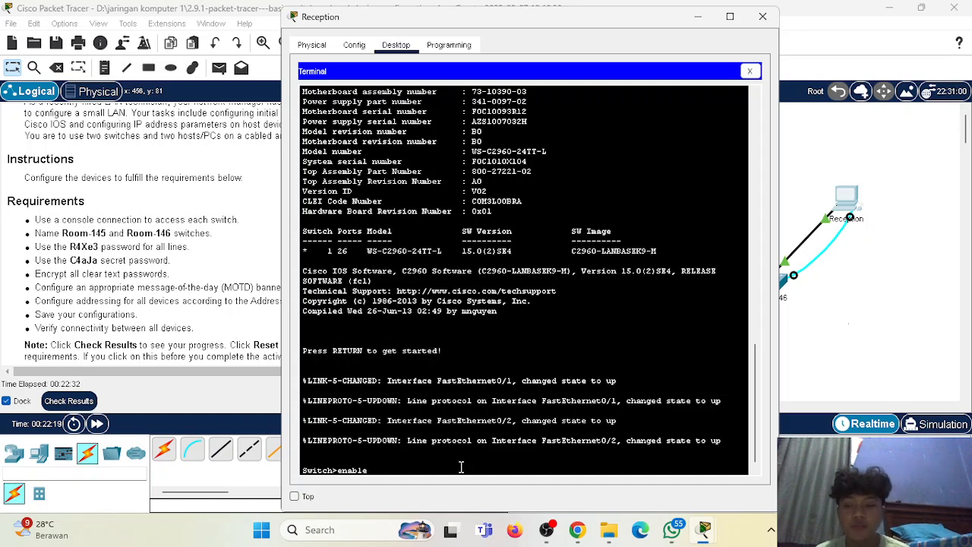
{"action": "key", "text": "Return"}
{"action": "type", "text": "config"}
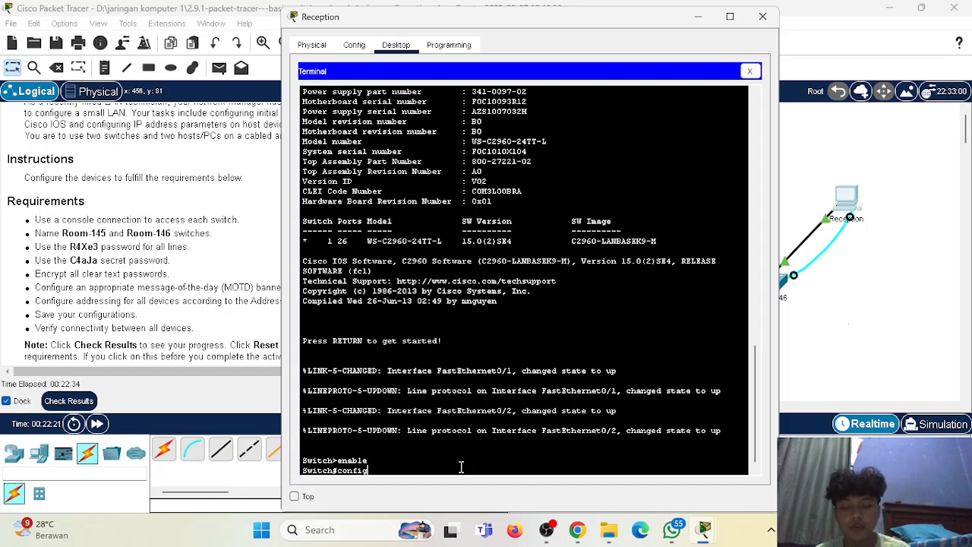
{"action": "type", "text": "ure terminal"}
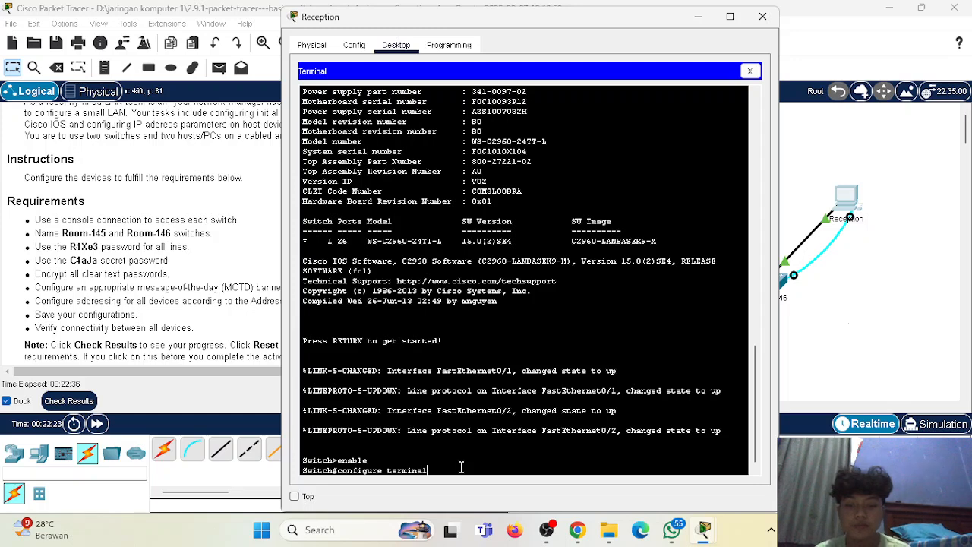
{"action": "key", "text": "Return"}
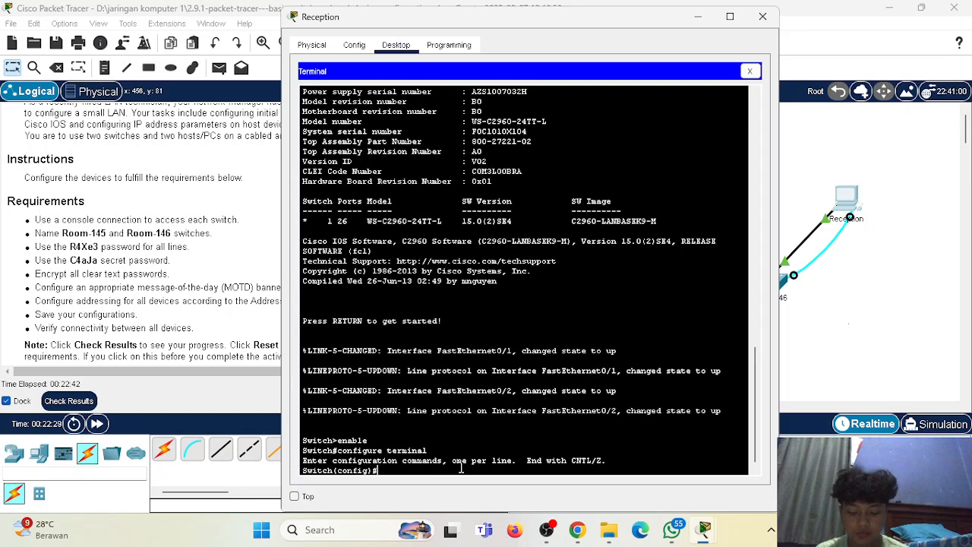
Set the switch's hostname to Room-146
{"action": "type", "text": "hostnam"}
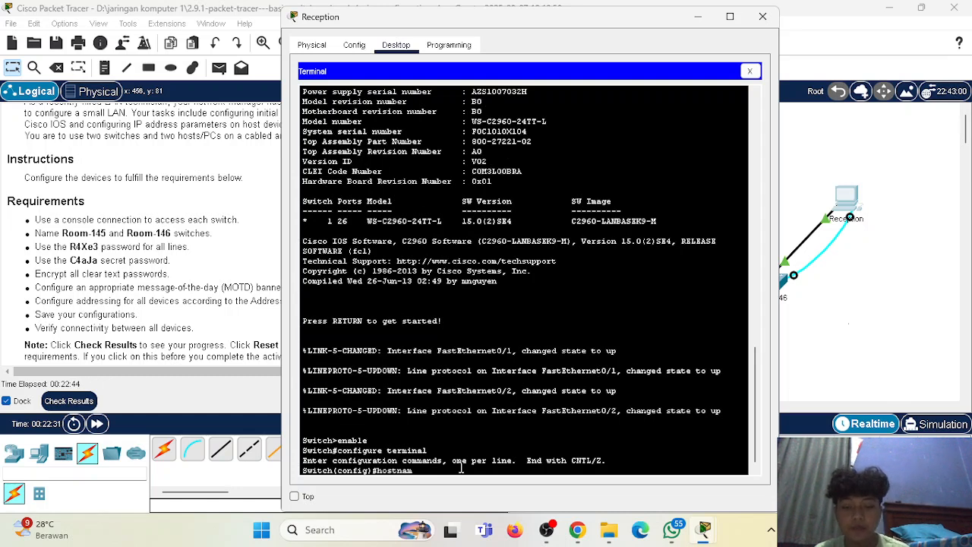
{"action": "type", "text": "e Ro"}
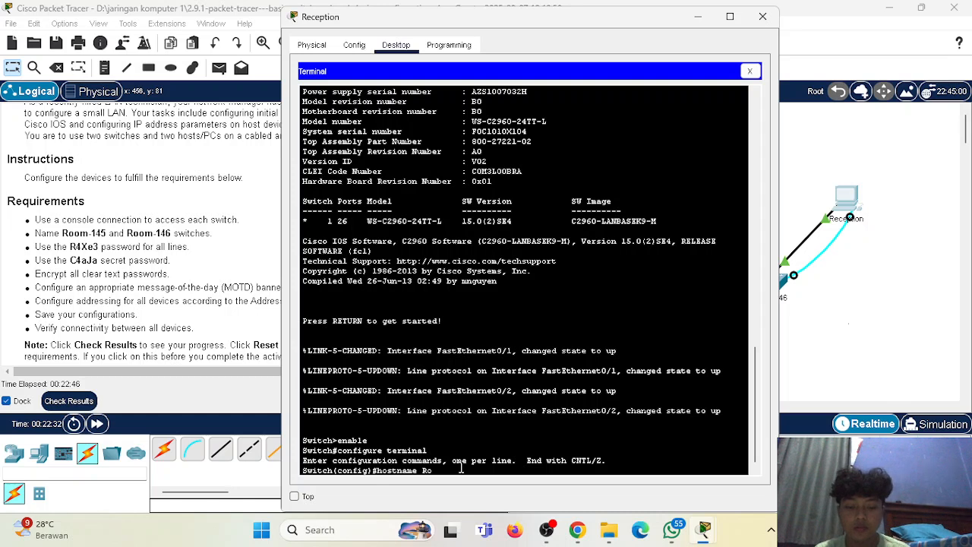
{"action": "type", "text": "om-146"}
{"action": "key", "text": "Return"}
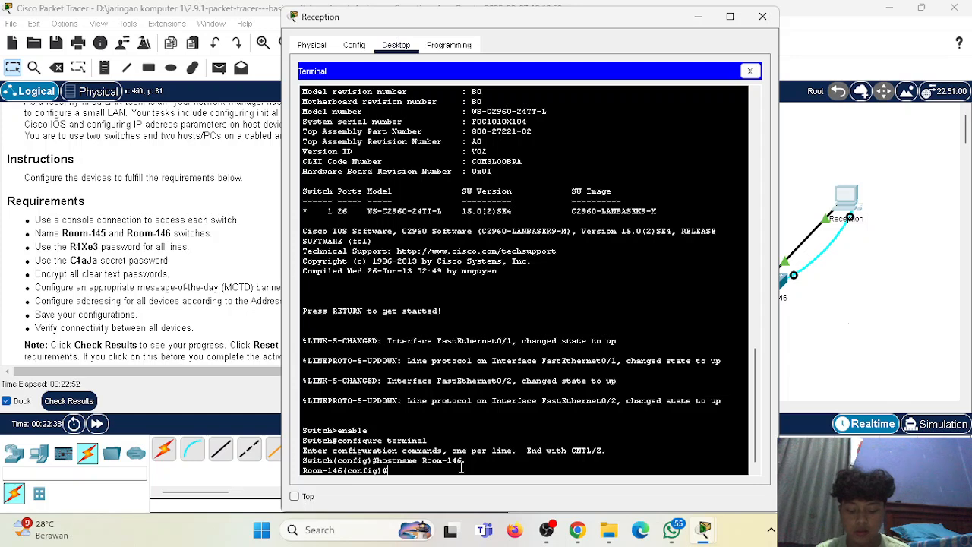
Set the required line password on console line 0 of Room-146 and enable login
{"action": "type", "text": "line co"}
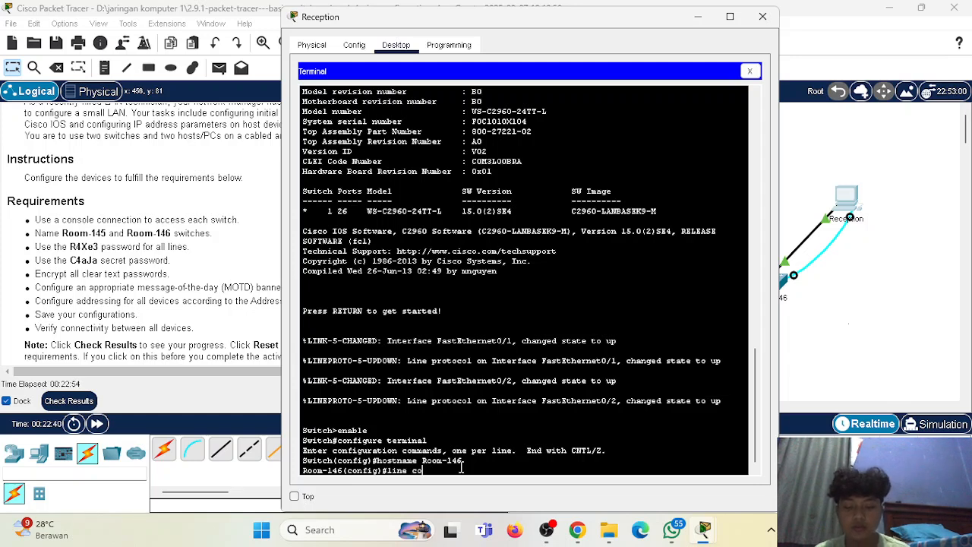
{"action": "type", "text": "nsole 0"}
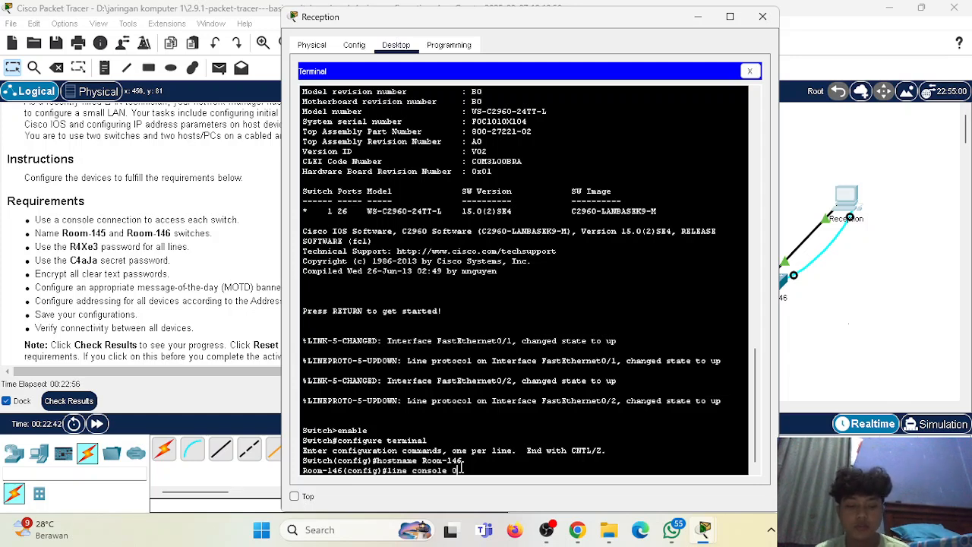
{"action": "key", "text": "Return"}
{"action": "type", "text": "password"}
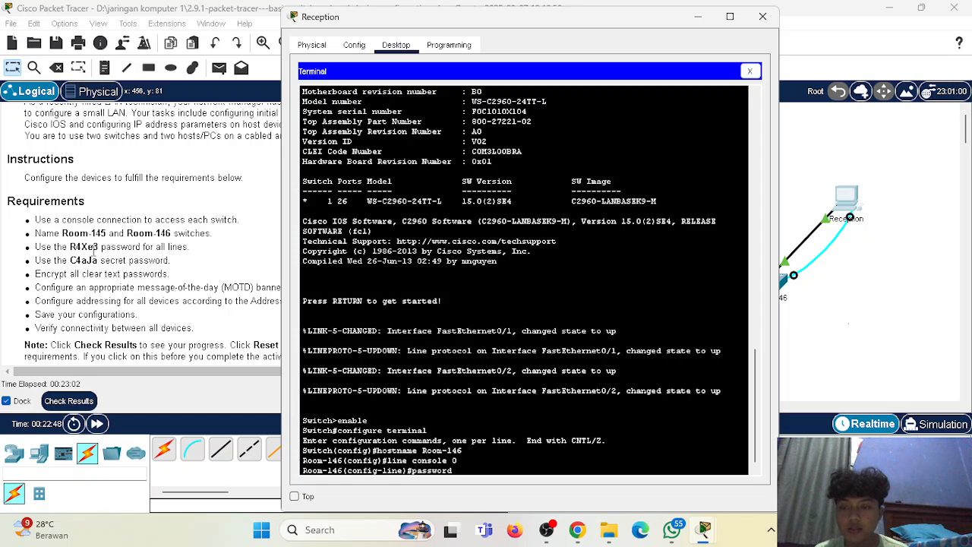
{"action": "type", "text": "4Xe3"}
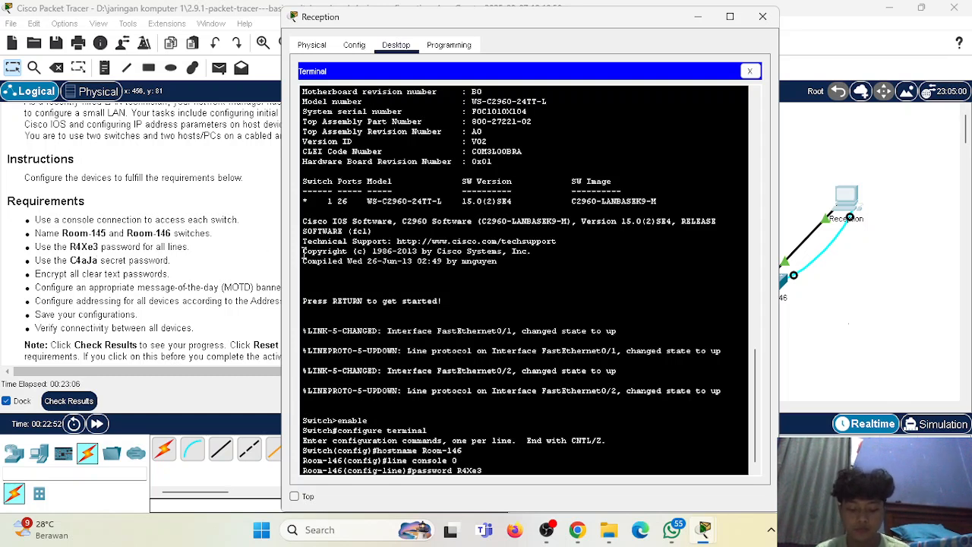
{"action": "key", "text": "Return"}
{"action": "type", "text": "login"}
{"action": "key", "text": "Return"}
Set the required line password on VTY lines 0 15 of Room-146, enable login, and exit line configuration
{"action": "type", "text": "line vty 0 15"}
{"action": "key", "text": "Return"}
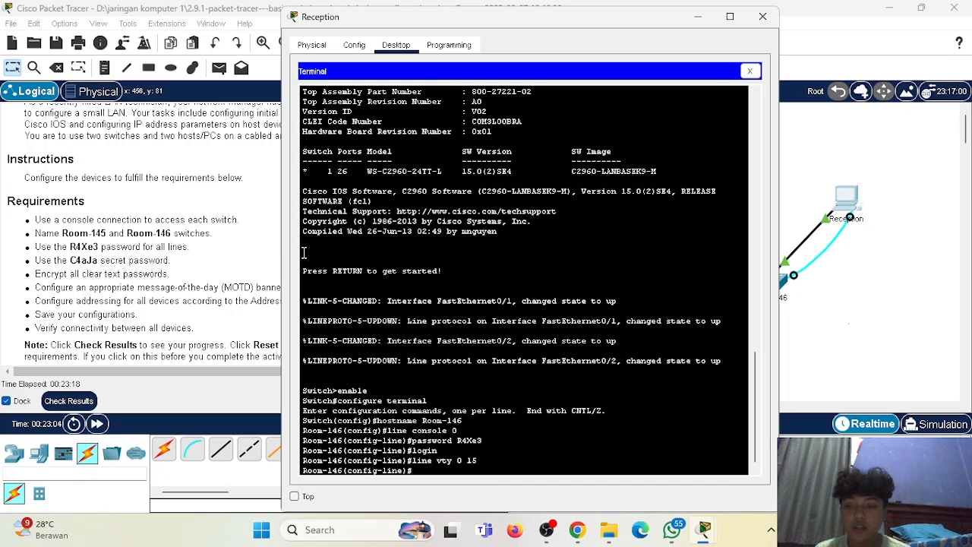
{"action": "key", "text": "Up"}
{"action": "key", "text": "Up"}
{"action": "key", "text": "Up"}
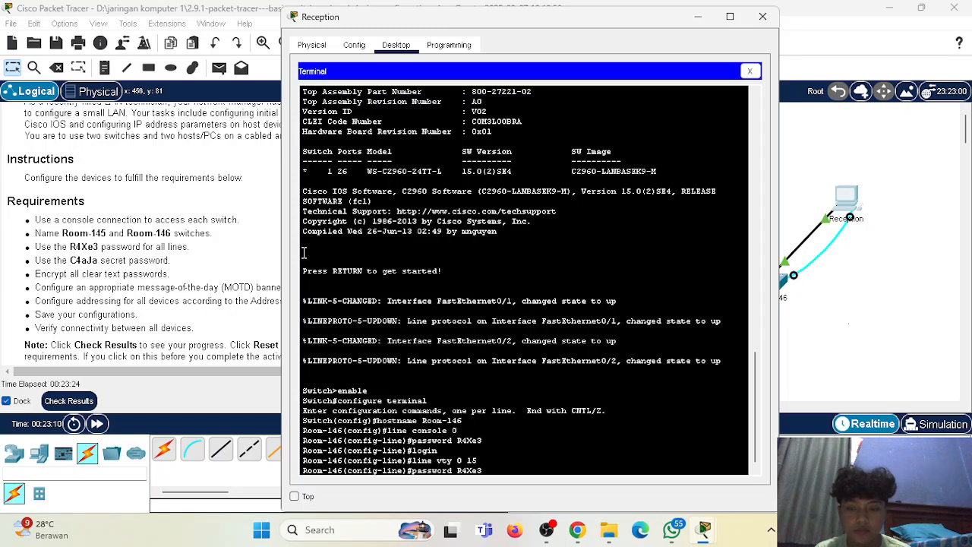
{"action": "key", "text": "Return"}
{"action": "type", "text": "login"}
{"action": "key", "text": "Return"}
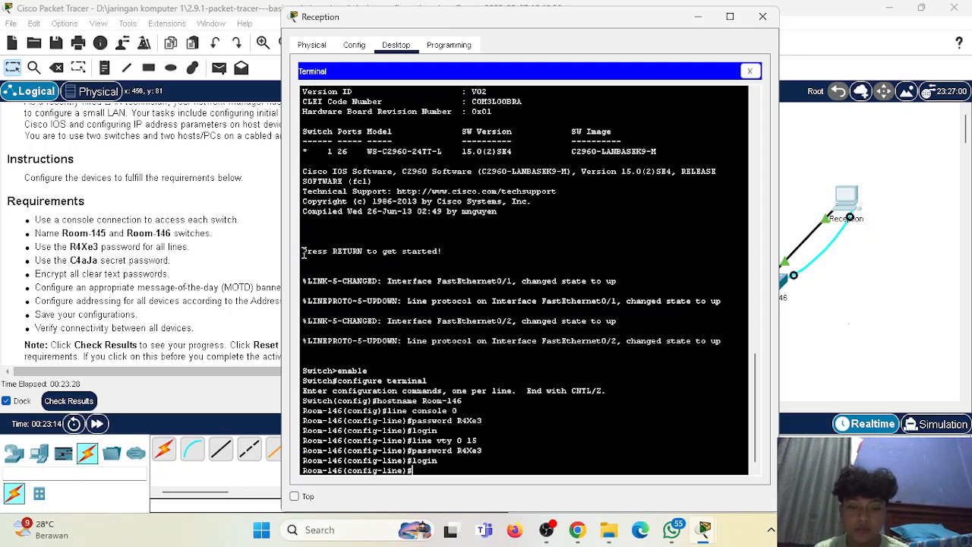
{"action": "type", "text": "exit"}
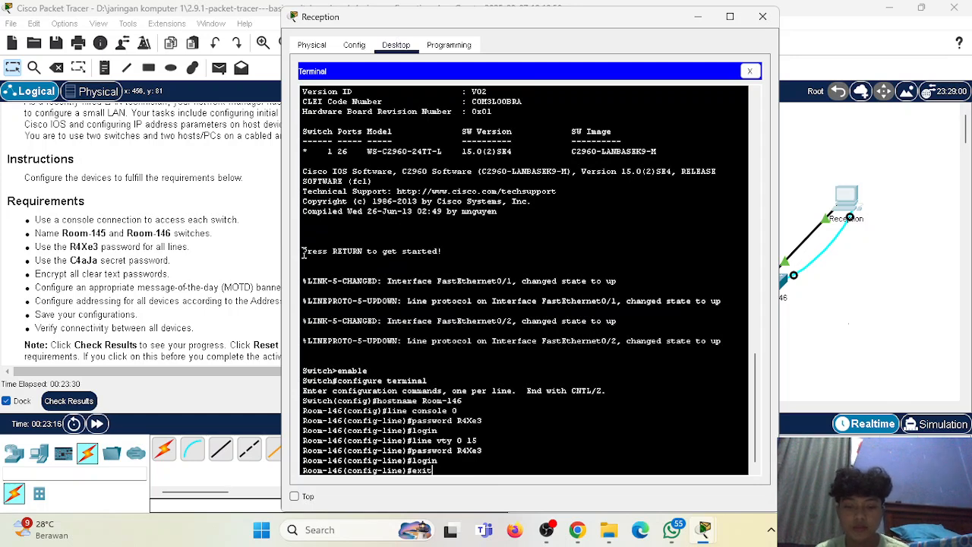
{"action": "key", "text": "Return"}
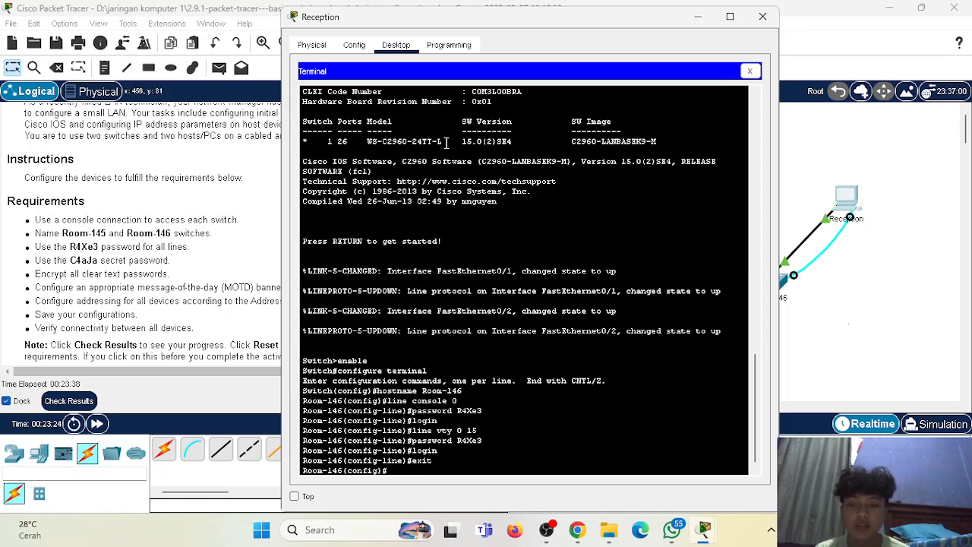
Set the enable secret password on Room-146 and turn on service password-encryption
{"action": "type", "text": "enab"}
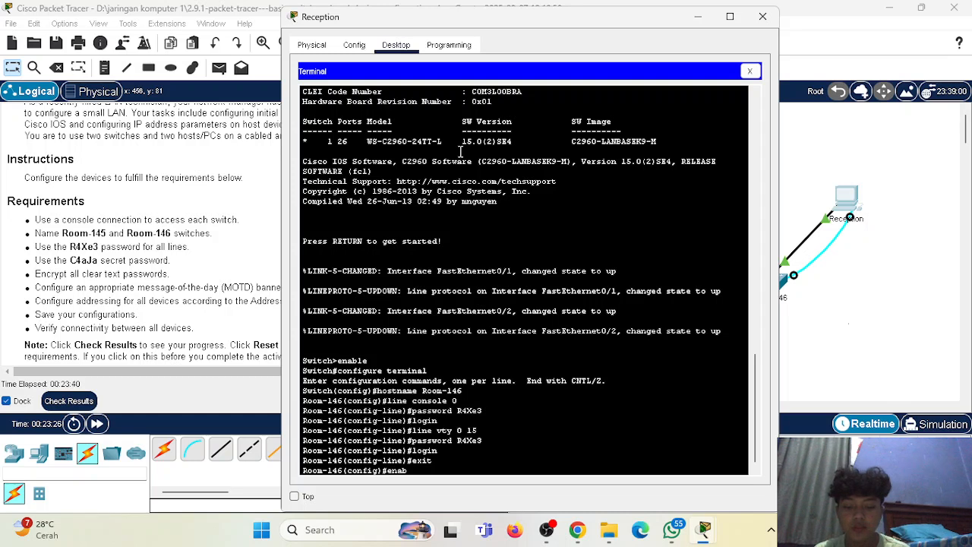
{"action": "type", "text": "le secret"}
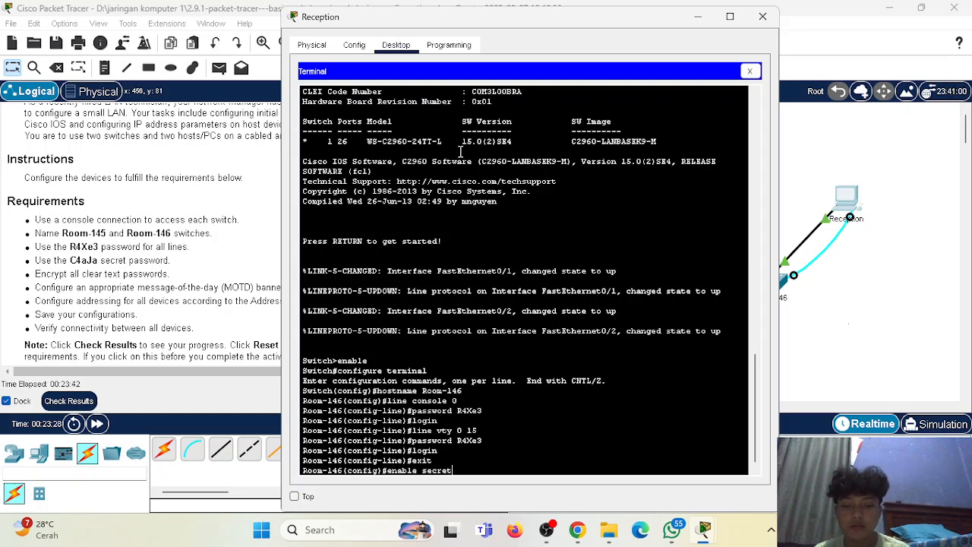
{"action": "type", "text": " C4"}
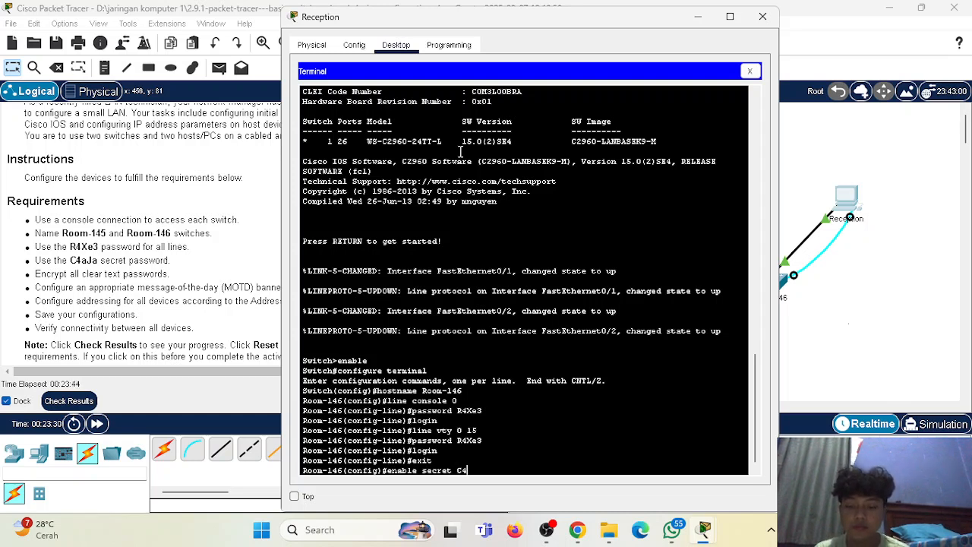
{"action": "type", "text": "aJa"}
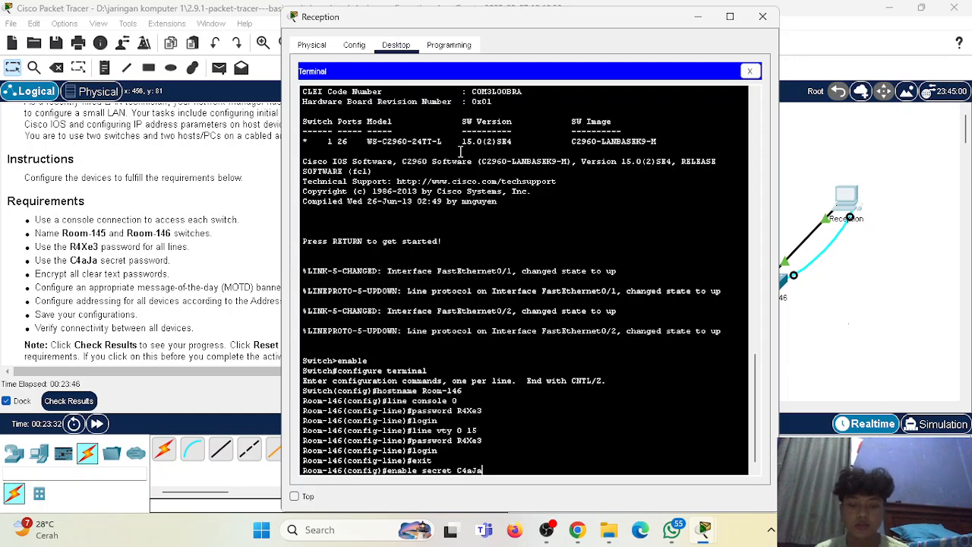
{"action": "key", "text": "Return"}
{"action": "type", "text": "service password-encryption"}
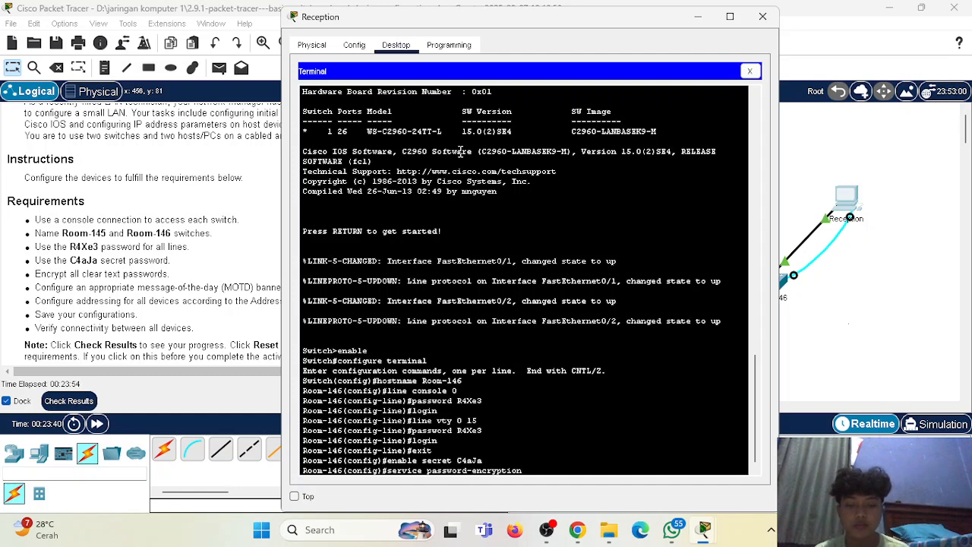
{"action": "key", "text": "Return"}
Configure the message-of-the-day banner on Room-146 as "Unauthorized Access is Prohibited" with $ as the delimiter
{"action": "type", "text": "banner motd"}
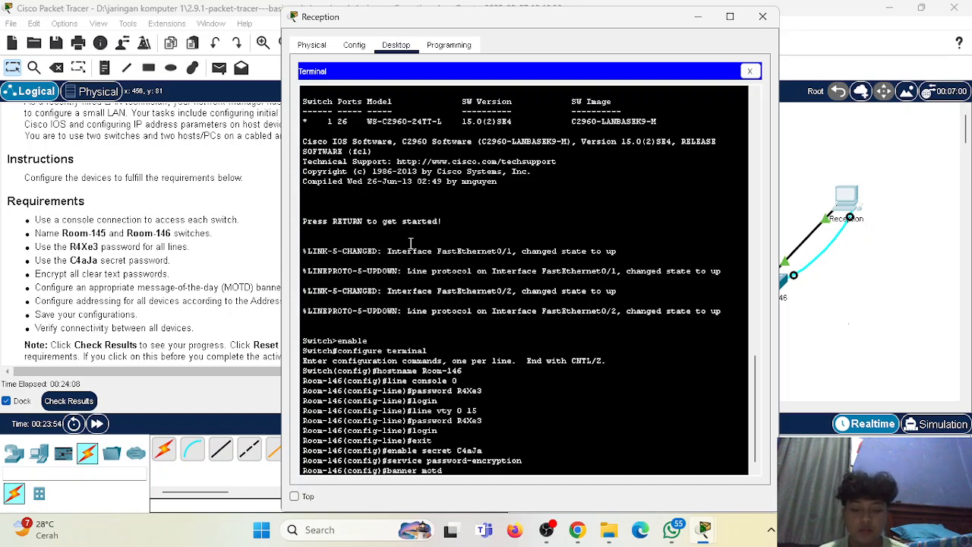
{"action": "type", "text": "Unauthoriz"}
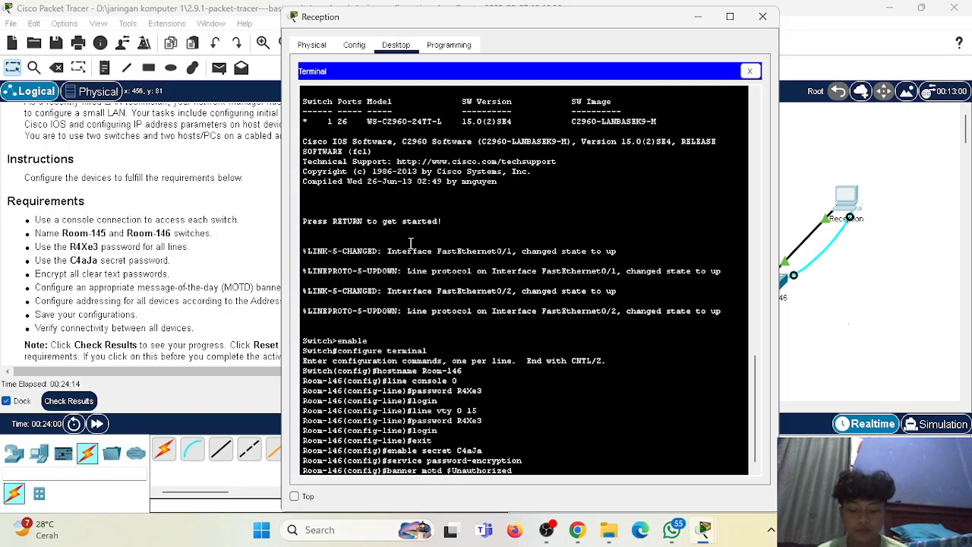
{"action": "type", "text": "ed Access is "}
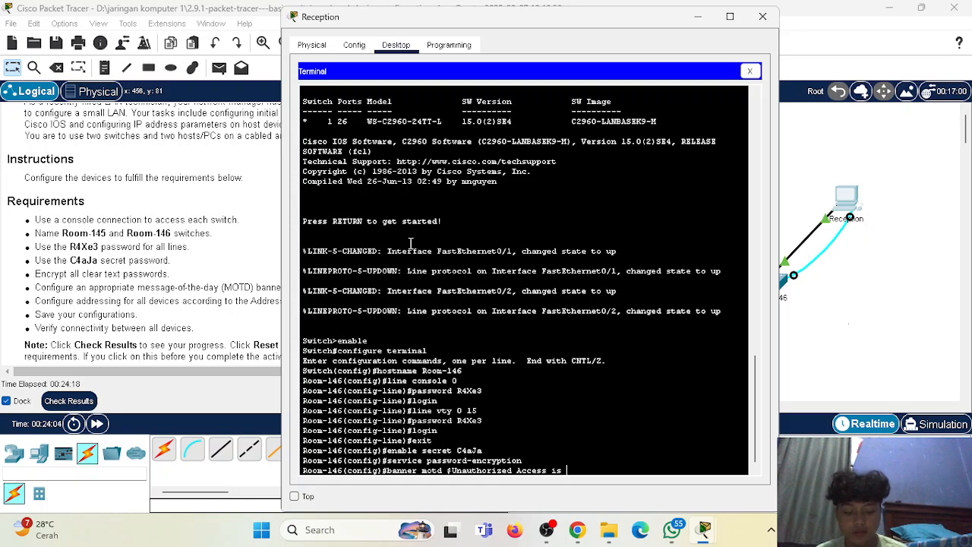
{"action": "type", "text": "Prohibited$"}
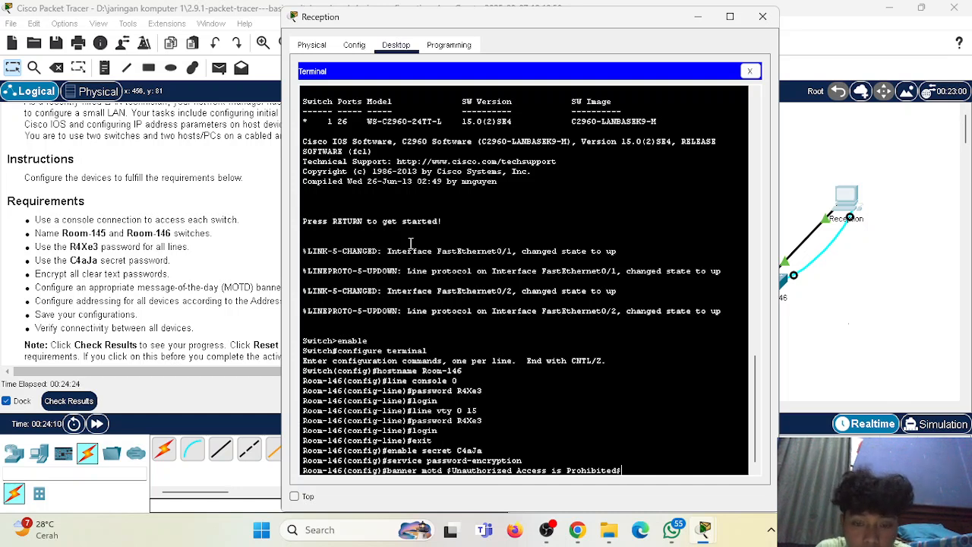
{"action": "type", "text": "#"}
{"action": "key", "text": "Return"}
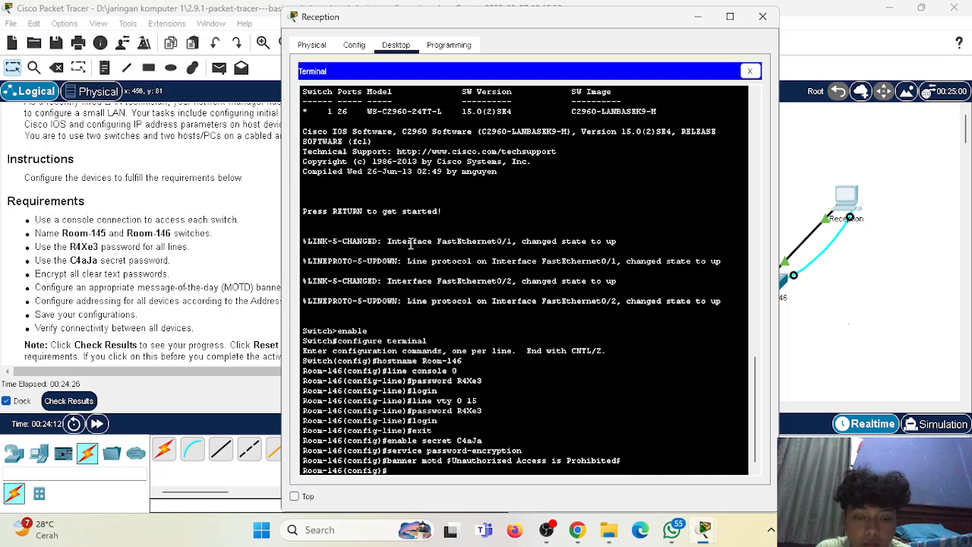
Enter VLAN 1 interface configuration on Room-146 and assign IP address 128.107.20.15 with subnet mask 255.255.255.0 from the addressing table
{"action": "type", "text": "int vlan 1"}
{"action": "key", "text": "Return"}
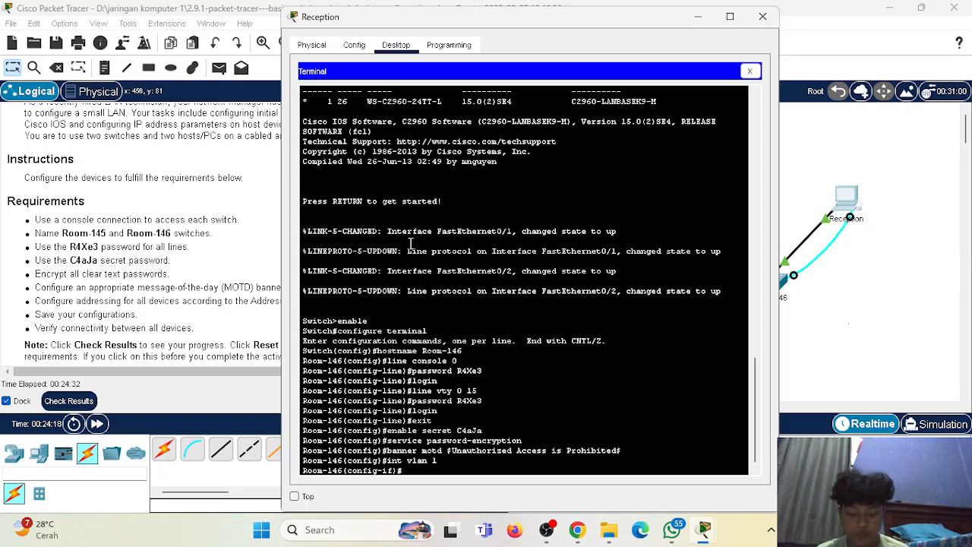
{"action": "scroll", "coordinate": [140, 116], "scroll_direction": "up", "scroll_amount": 5}
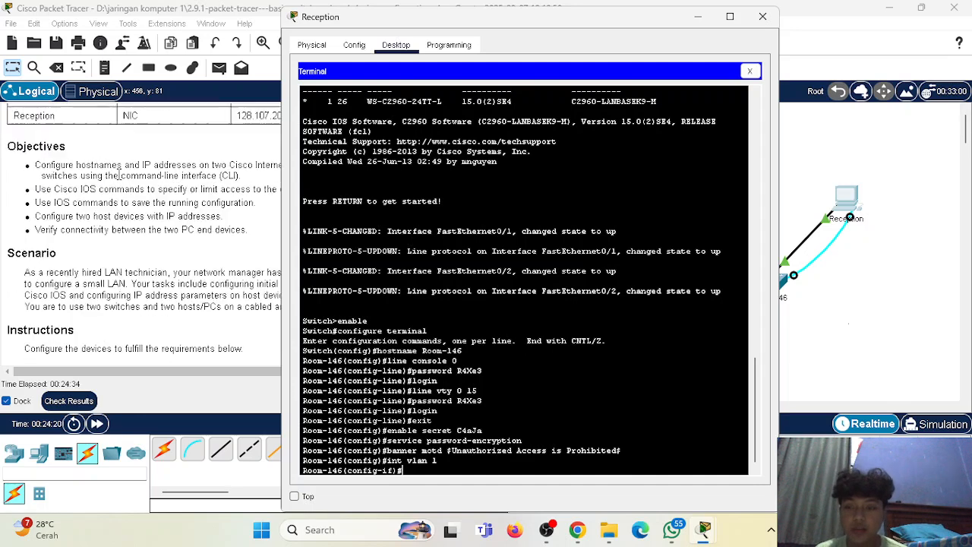
{"action": "left_click_drag", "start_coordinate": [535, 26], "coordinate": [700, 26]}
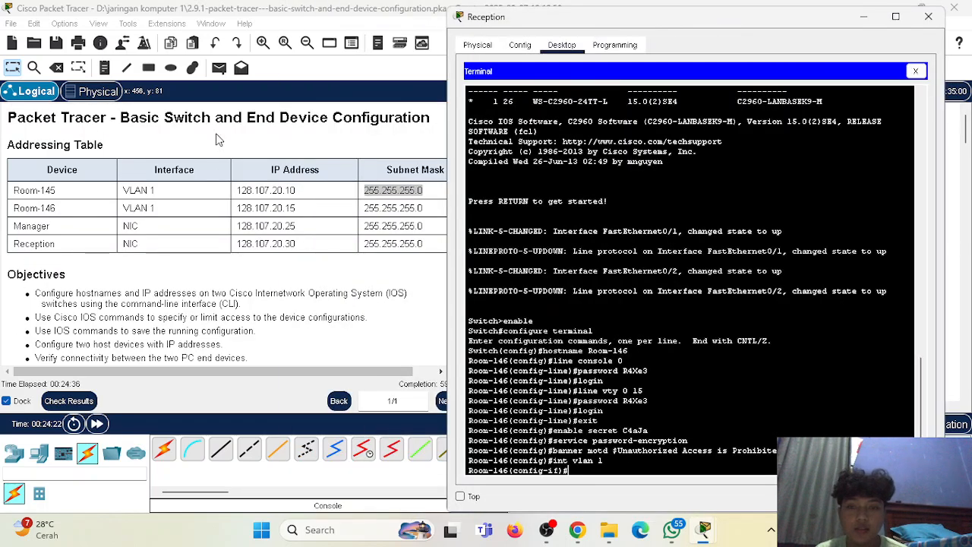
{"action": "left_click_drag", "start_coordinate": [238, 208], "coordinate": [401, 209]}
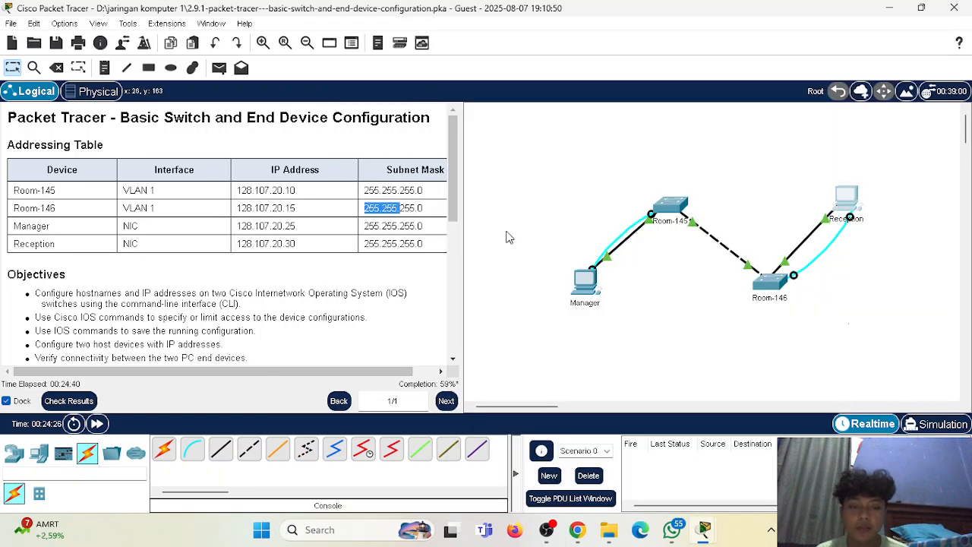
{"action": "mouse_move", "coordinate": [703, 531]}
{"action": "left_click", "coordinate": [775, 463]}
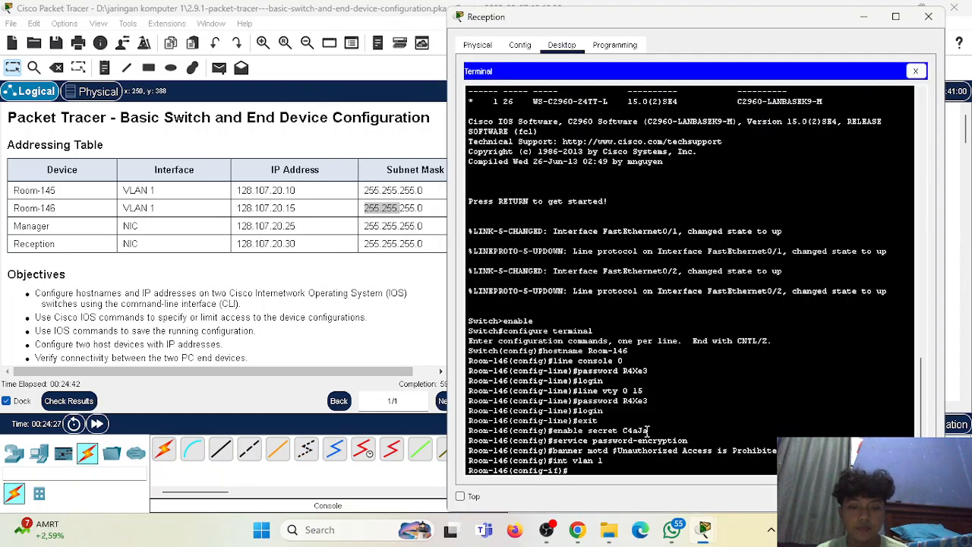
{"action": "type", "text": "ip add"}
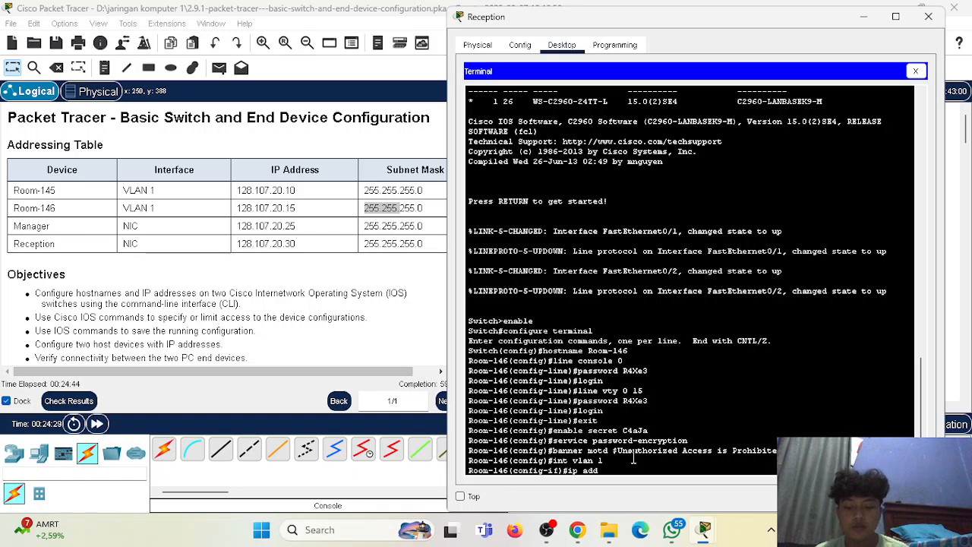
{"action": "type", "text": "ress 128.107"}
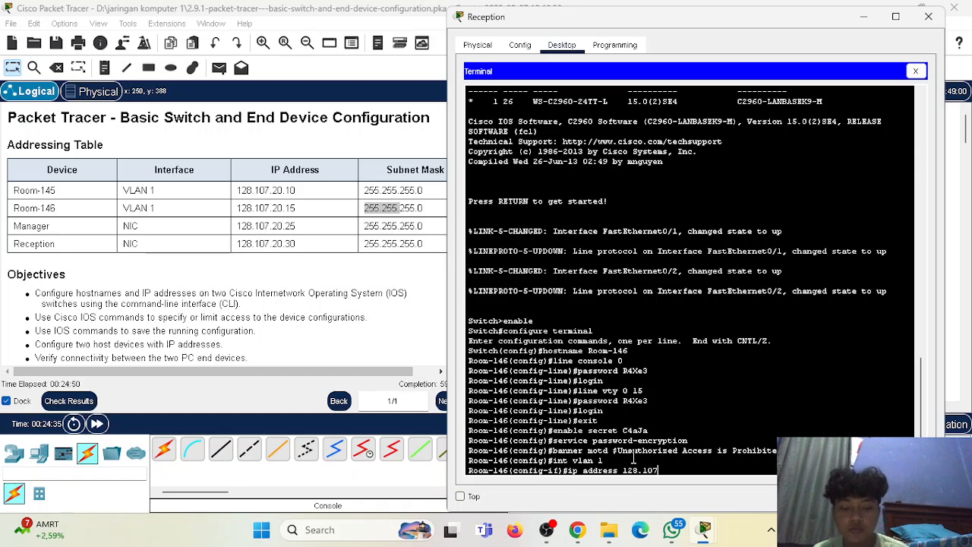
{"action": "type", "text": ".20.15 255.255.255"}
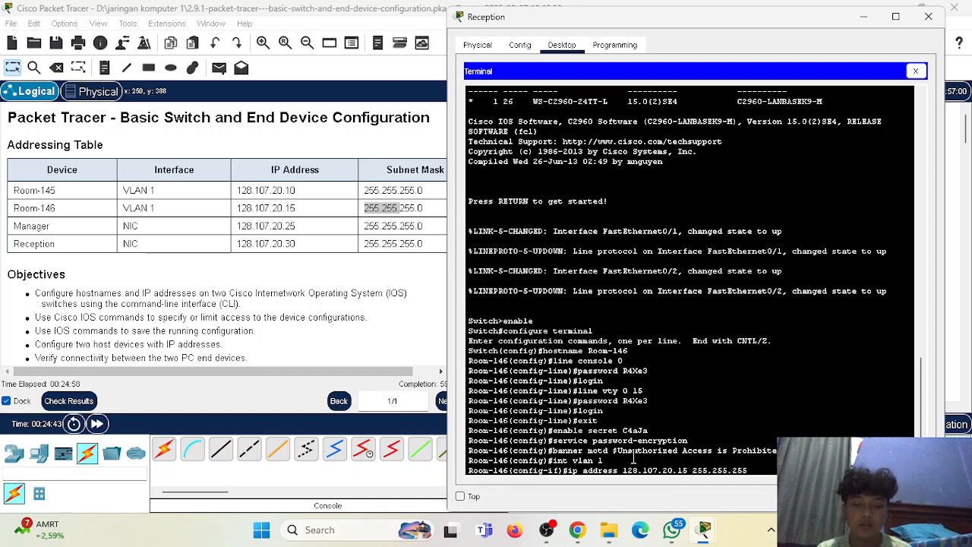
{"action": "type", "text": ".0"}
{"action": "key", "text": "Return"}
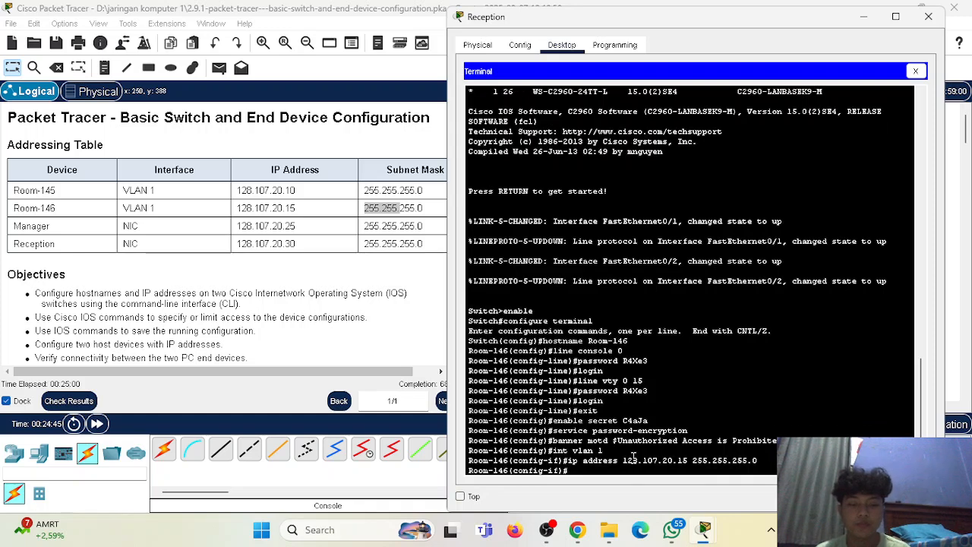
Activate the VLAN 1 interface on Room-146 with no shutdown and end configuration mode
{"action": "type", "text": "no shutdown"}
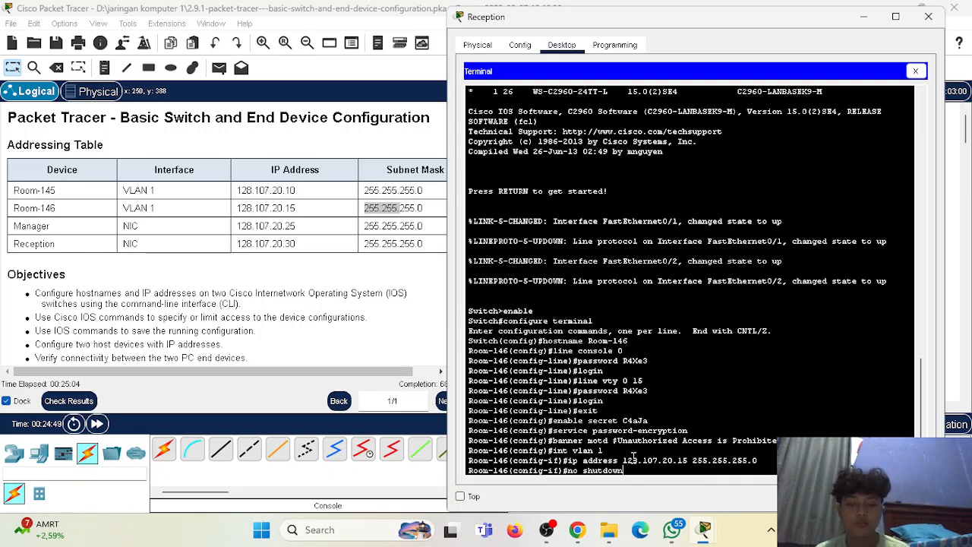
{"action": "key", "text": "Return"}
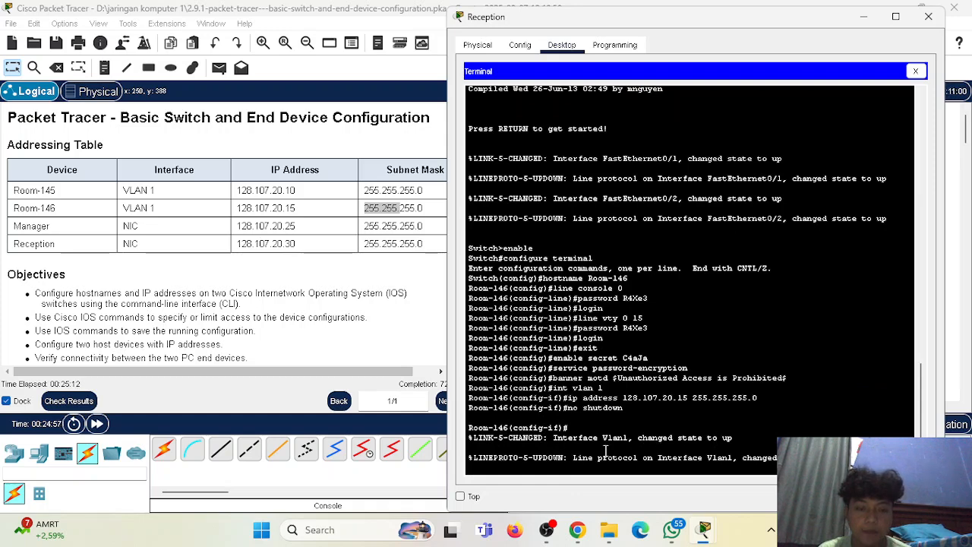
{"action": "key", "text": "Return"}
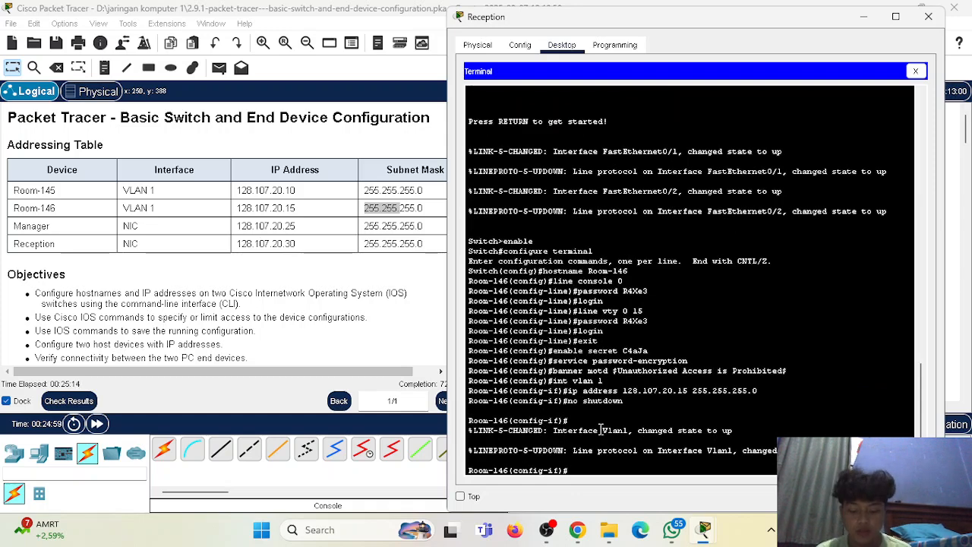
{"action": "type", "text": "end"}
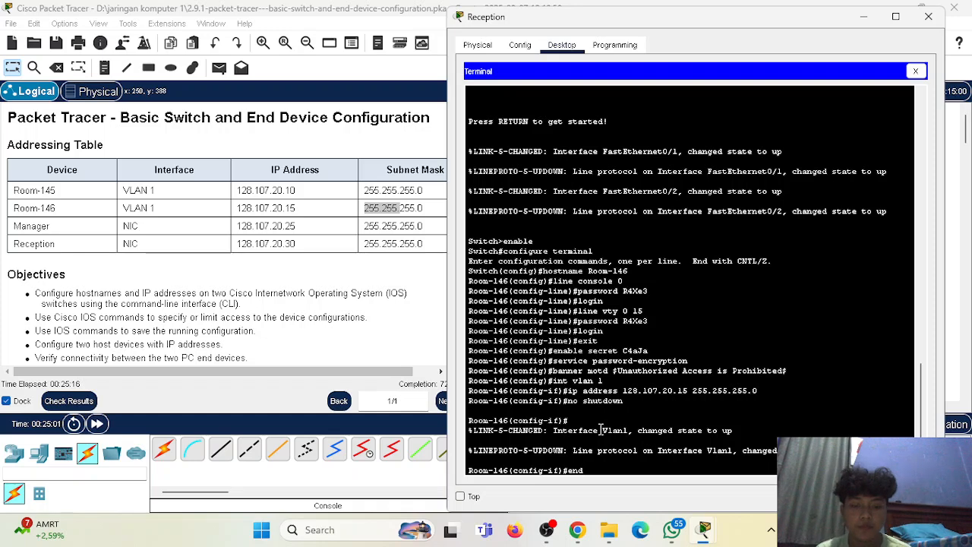
{"action": "key", "text": "Return"}
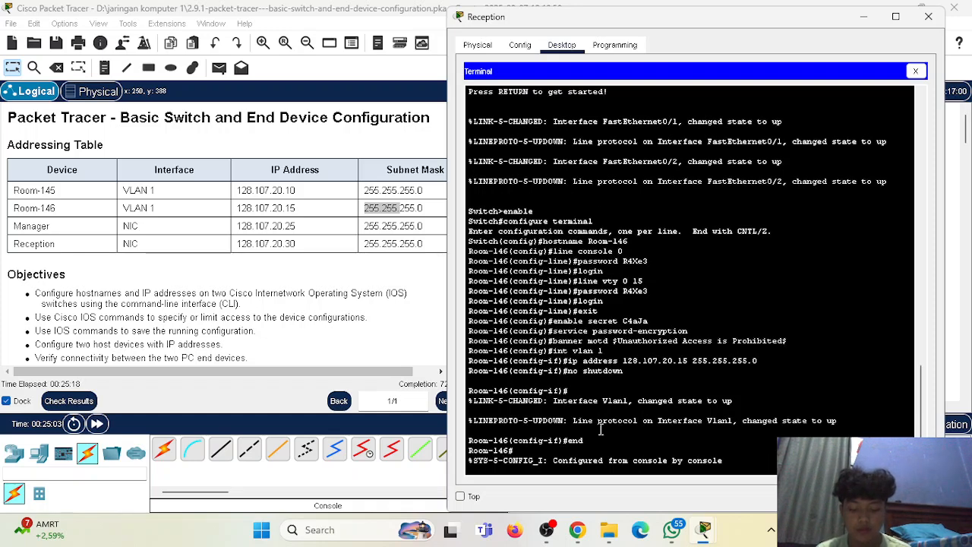
{"action": "key", "text": "Return"}
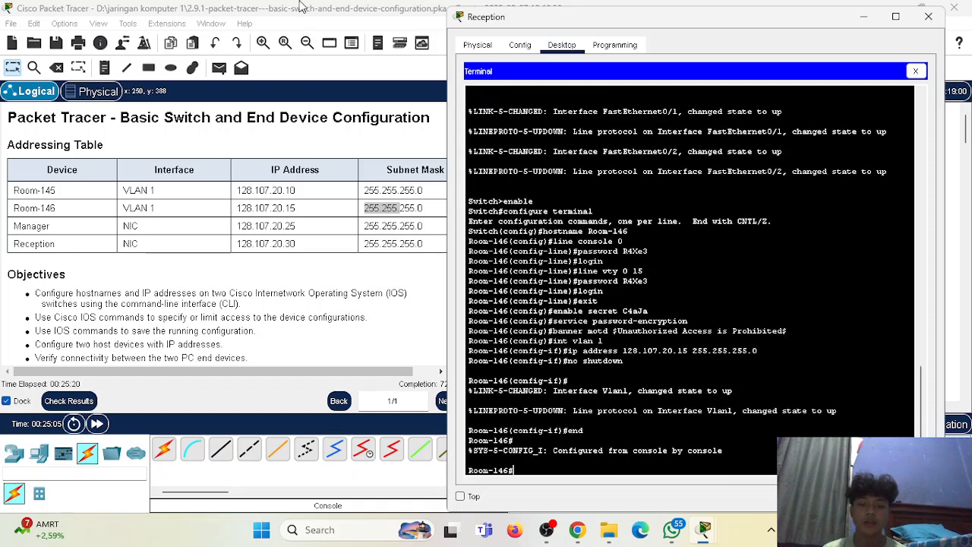
Check the activity's completion percentage and close the Reception PC's terminal window
{"action": "left_click_drag", "start_coordinate": [642, 18], "coordinate": [672, 19]}
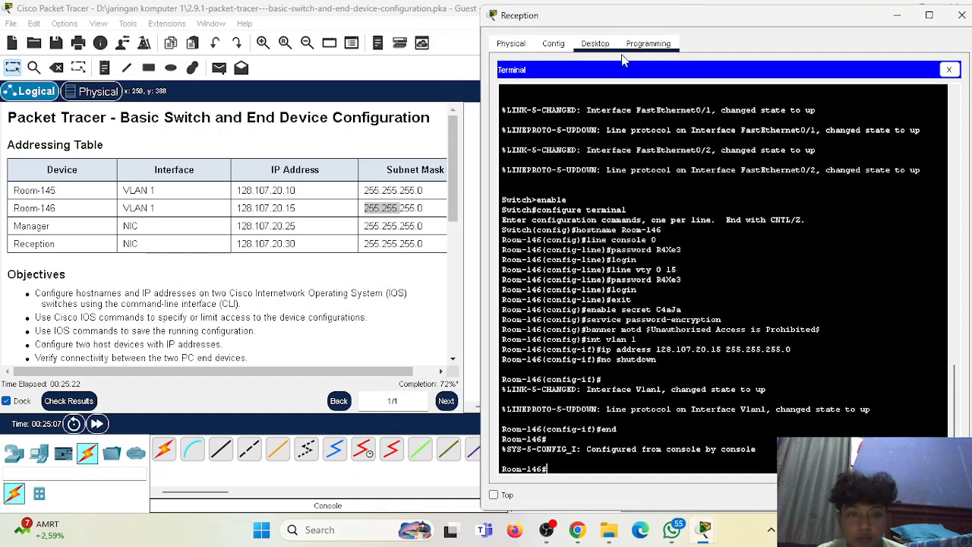
{"action": "left_click", "coordinate": [411, 387]}
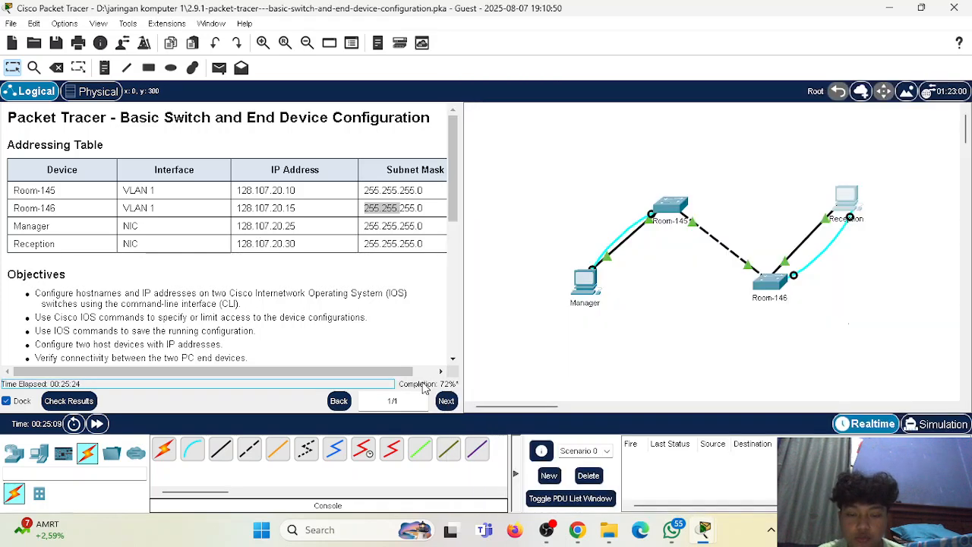
{"action": "mouse_move", "coordinate": [698, 541]}
{"action": "left_click", "coordinate": [783, 429]}
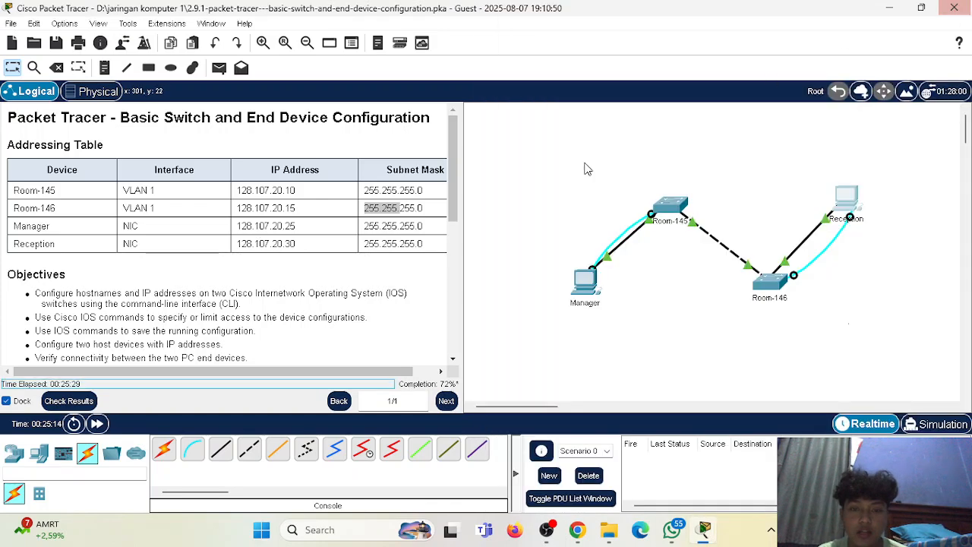
{"action": "left_click", "coordinate": [962, 15]}
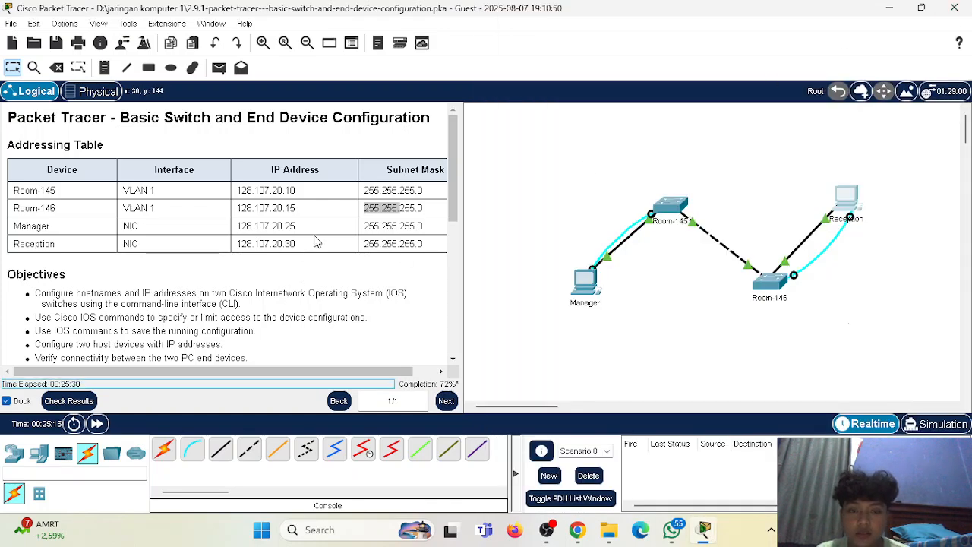
Open the Manager PC's IP configuration and set its static IPv4 address to 128.107.20.25
{"action": "left_click", "coordinate": [677, 211]}
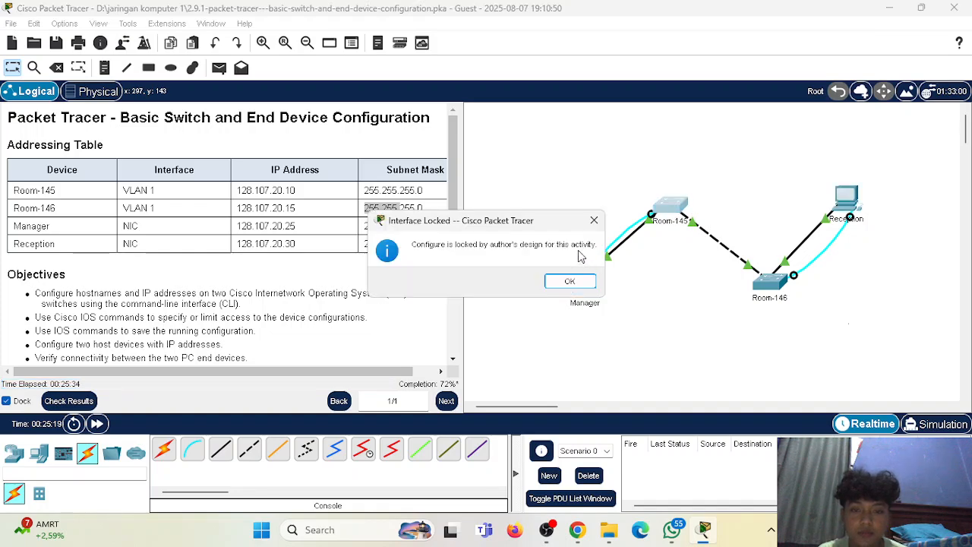
{"action": "left_click", "coordinate": [594, 220]}
{"action": "left_click", "coordinate": [670, 206]}
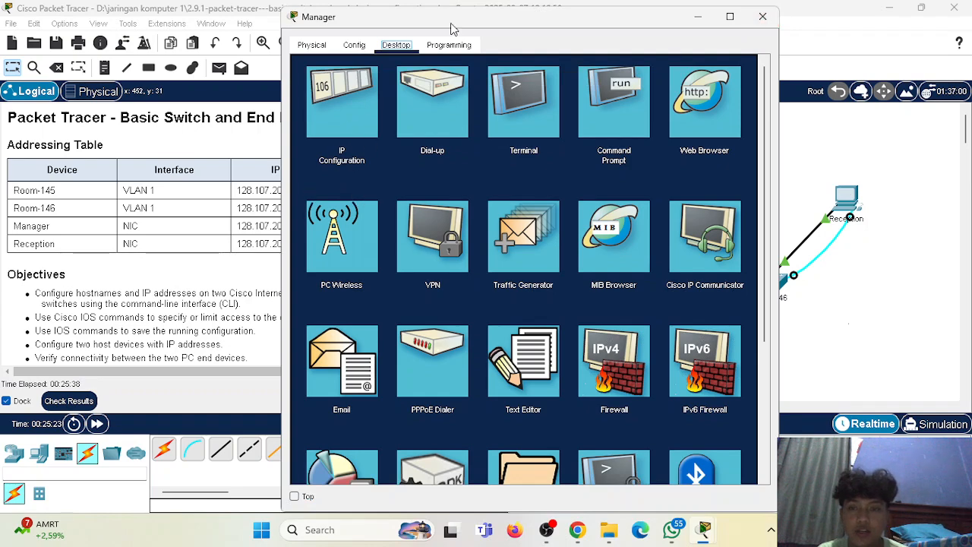
{"action": "left_click_drag", "start_coordinate": [486, 17], "coordinate": [663, 11]}
{"action": "left_click", "coordinate": [532, 111]}
{"action": "scroll", "coordinate": [225, 245], "scroll_direction": "down", "scroll_amount": 10}
{"action": "scroll", "coordinate": [225, 245], "scroll_direction": "up", "scroll_amount": 10}
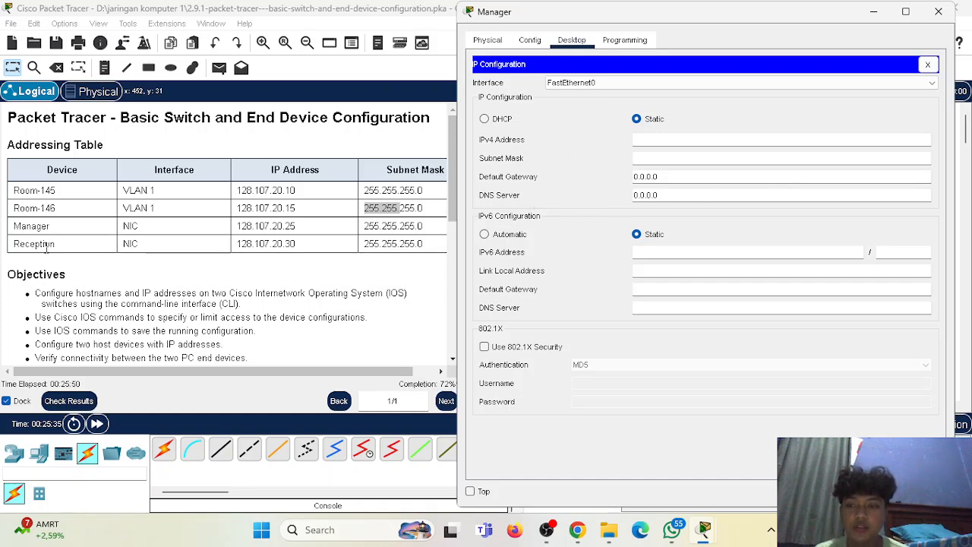
{"action": "left_click", "coordinate": [654, 140]}
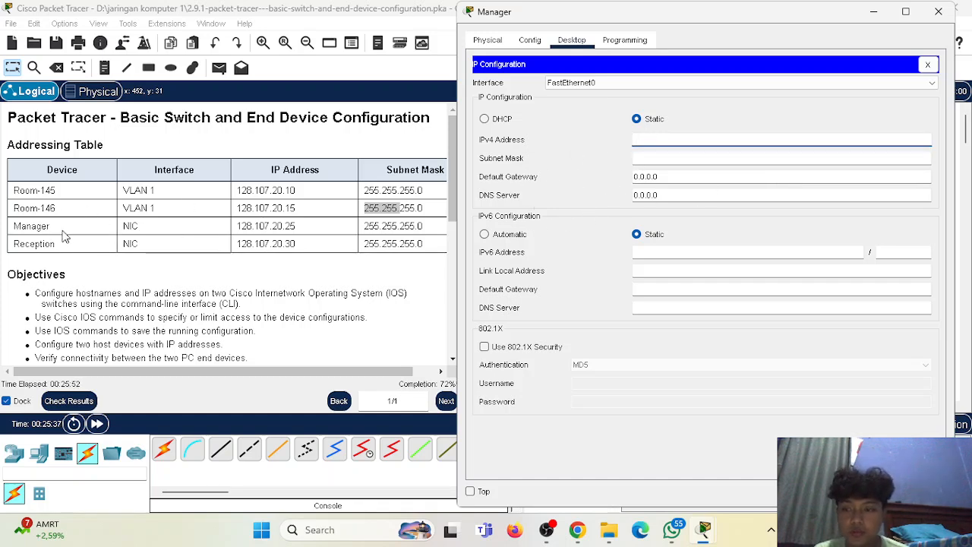
{"action": "type", "text": "128.107.20.25"}
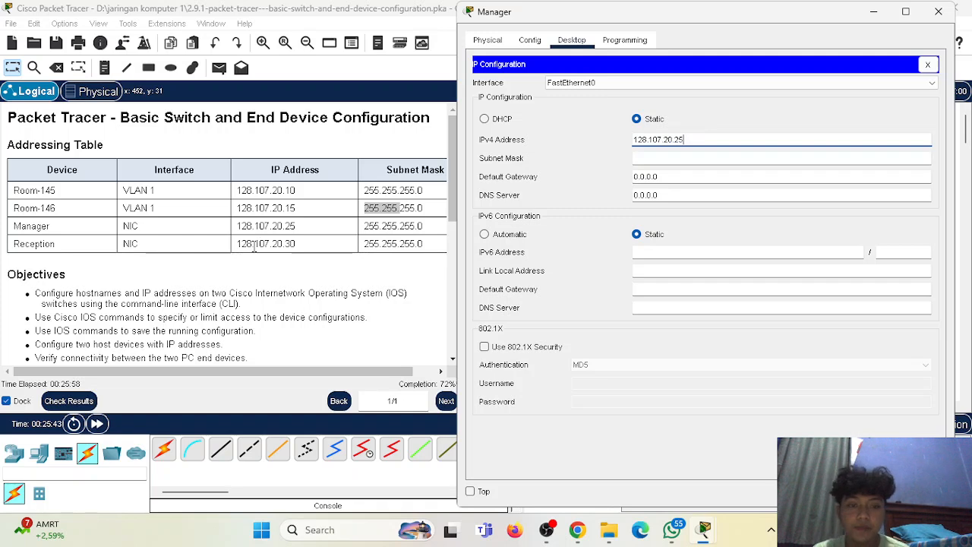
Set the Manager PC's subnet mask to 255.255.255.0 and close its configuration window
{"action": "key", "text": "Tab"}
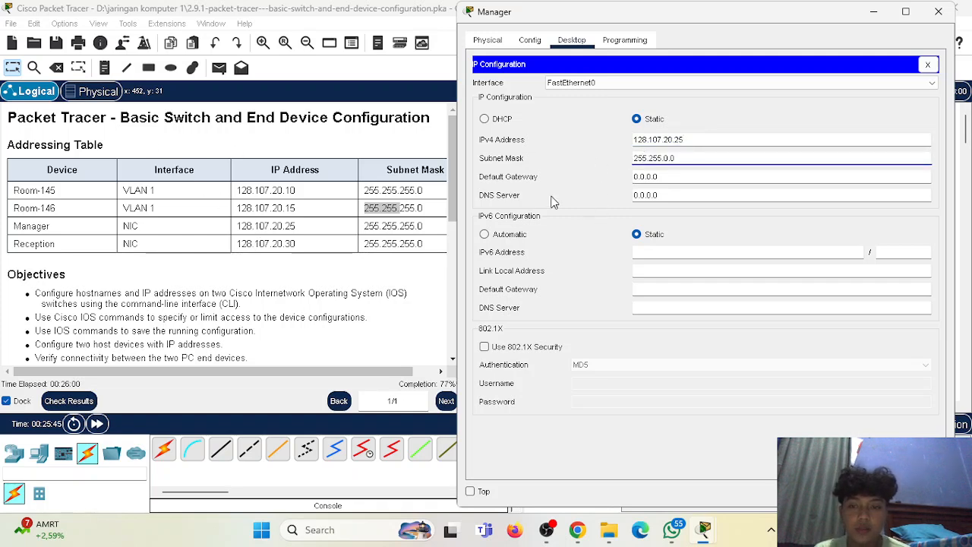
{"action": "left_click", "coordinate": [471, 232]}
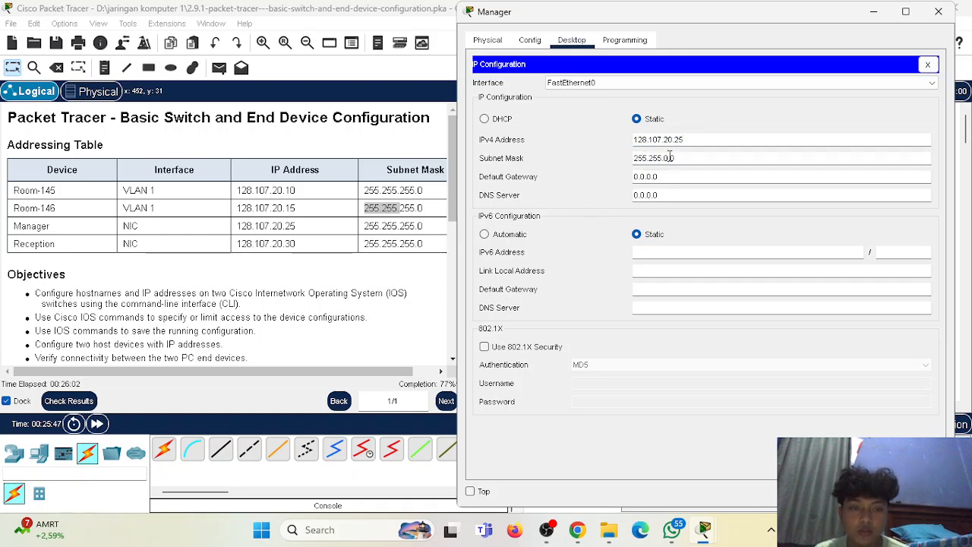
{"action": "type", "text": "255."}
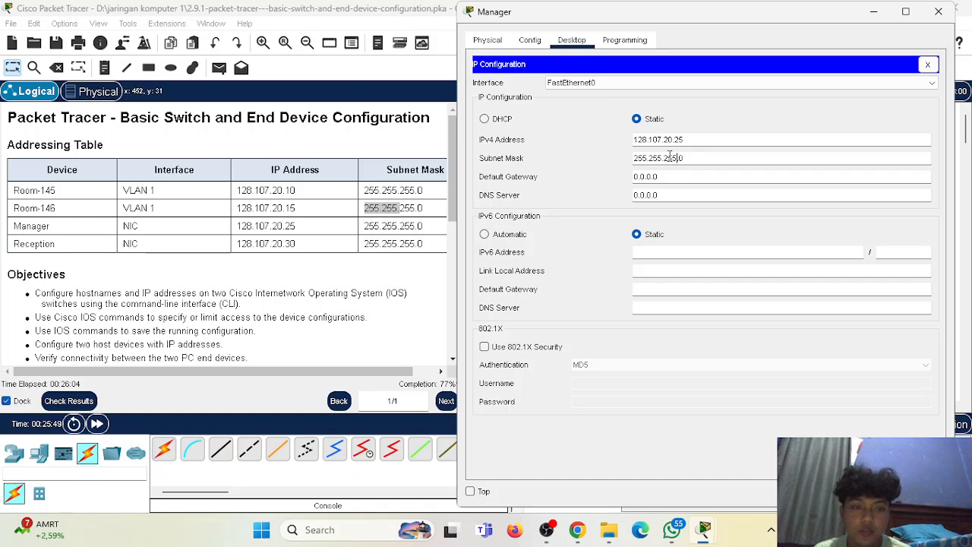
{"action": "left_click", "coordinate": [717, 160]}
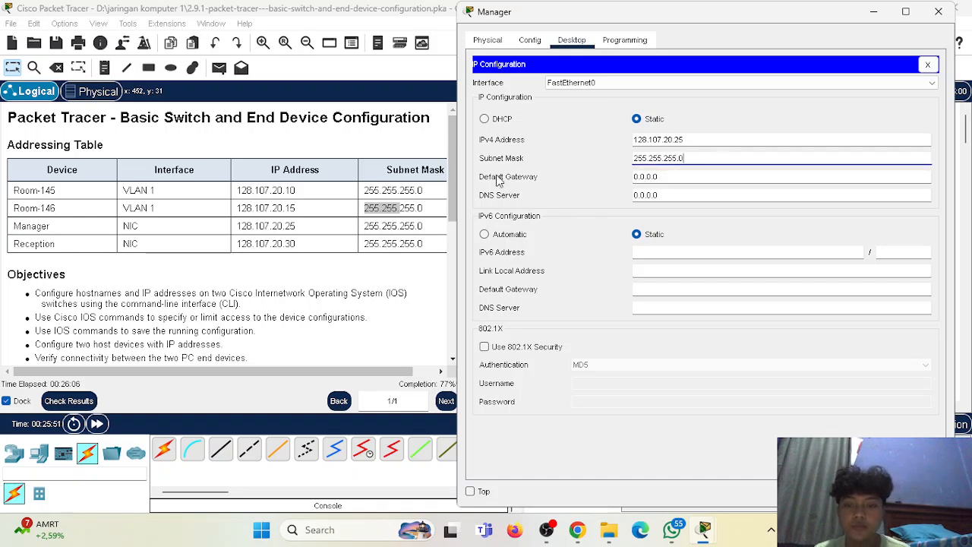
{"action": "left_click", "coordinate": [940, 12]}
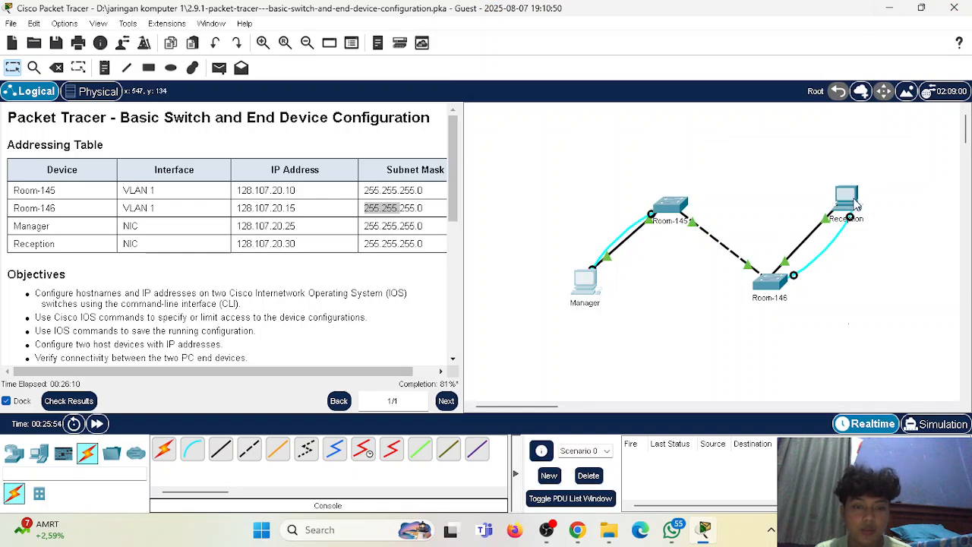
Open the Reception PC's IP configuration and set its static IPv4 address to 128.107.20.30
{"action": "left_click", "coordinate": [851, 199]}
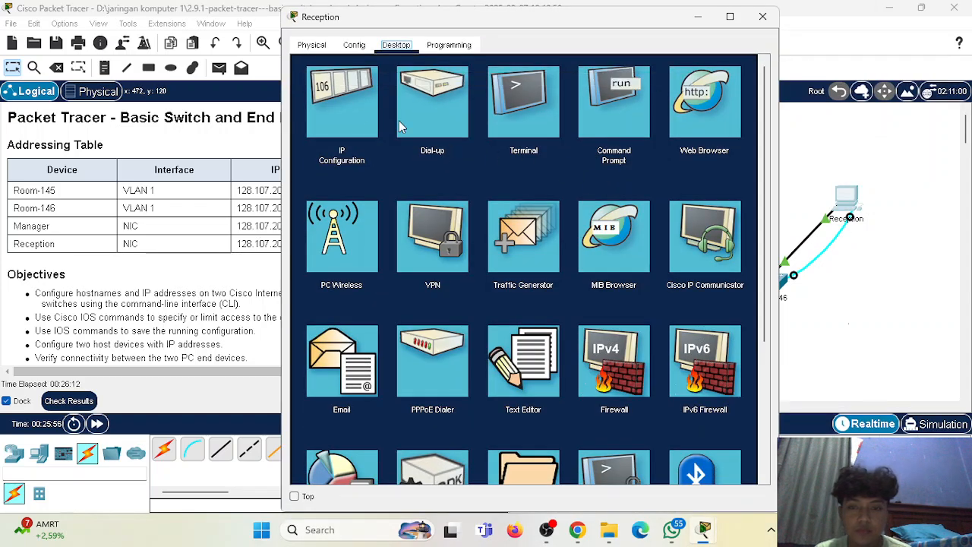
{"action": "left_click", "coordinate": [352, 108]}
{"action": "left_click", "coordinate": [487, 145]}
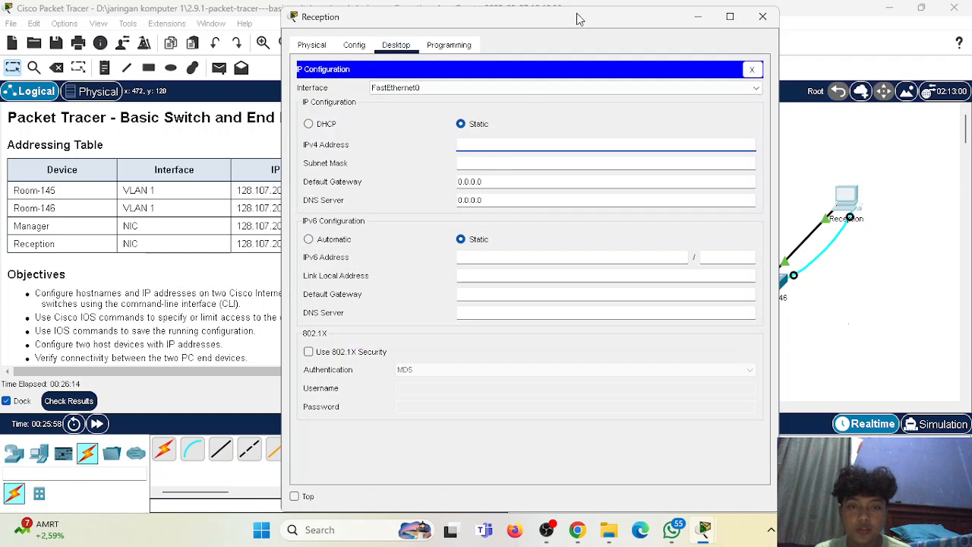
{"action": "left_click_drag", "start_coordinate": [577, 18], "coordinate": [719, 16]}
{"action": "left_click", "coordinate": [260, 244]}
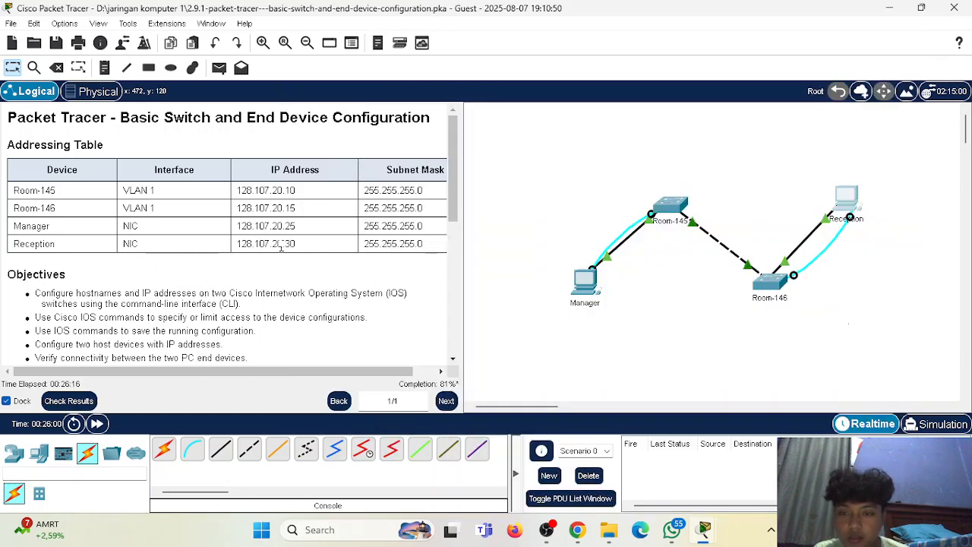
{"action": "left_click", "coordinate": [703, 456]}
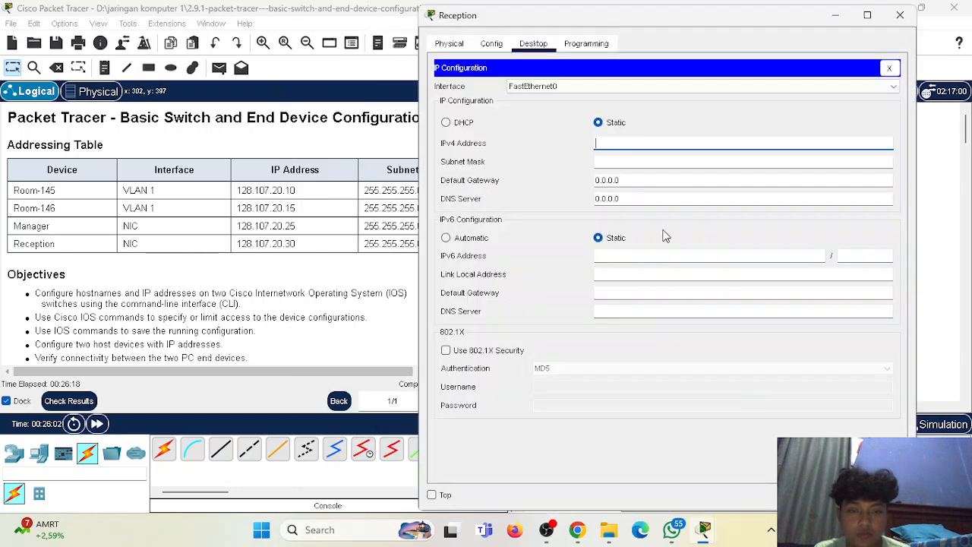
{"action": "left_click_drag", "start_coordinate": [688, 21], "coordinate": [779, 19]}
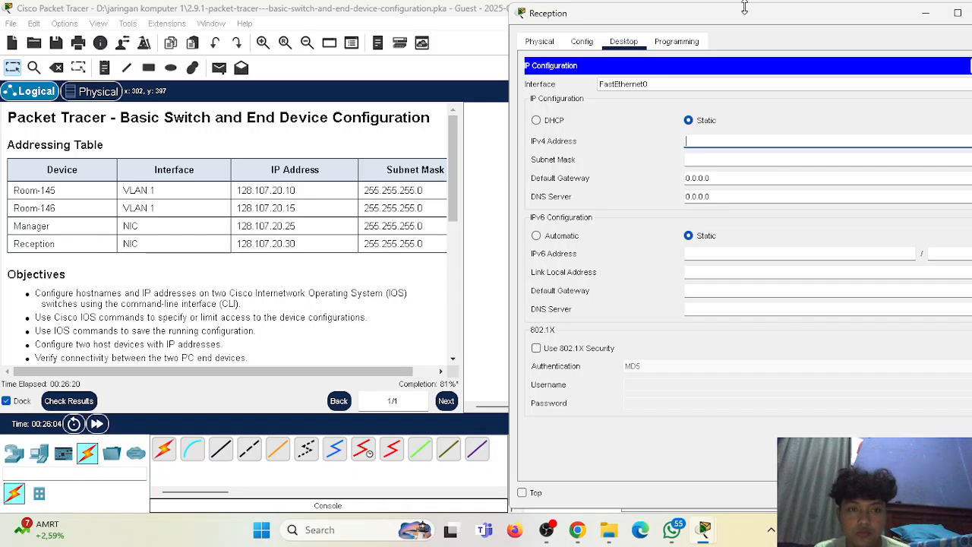
{"action": "left_click_drag", "start_coordinate": [711, 8], "coordinate": [712, 10]}
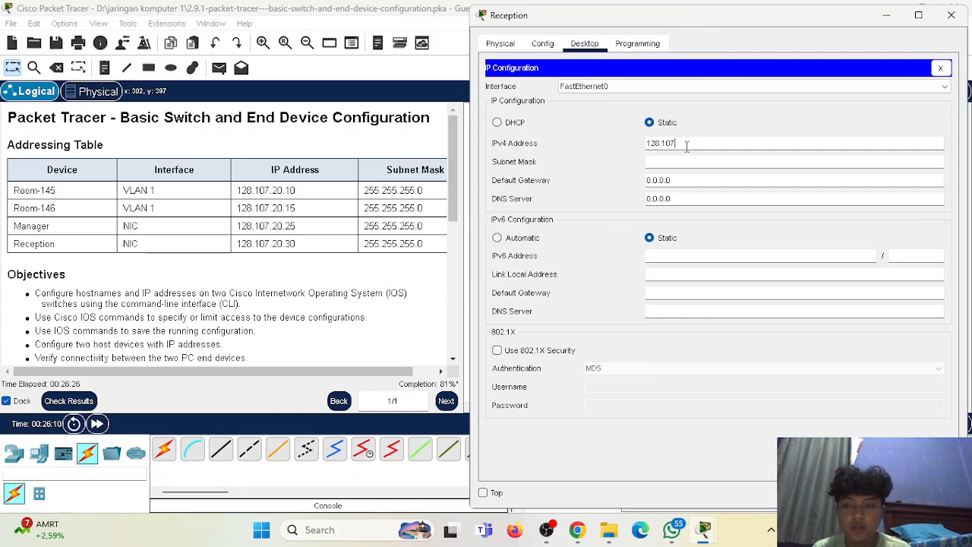
{"action": "type", "text": "20.30"}
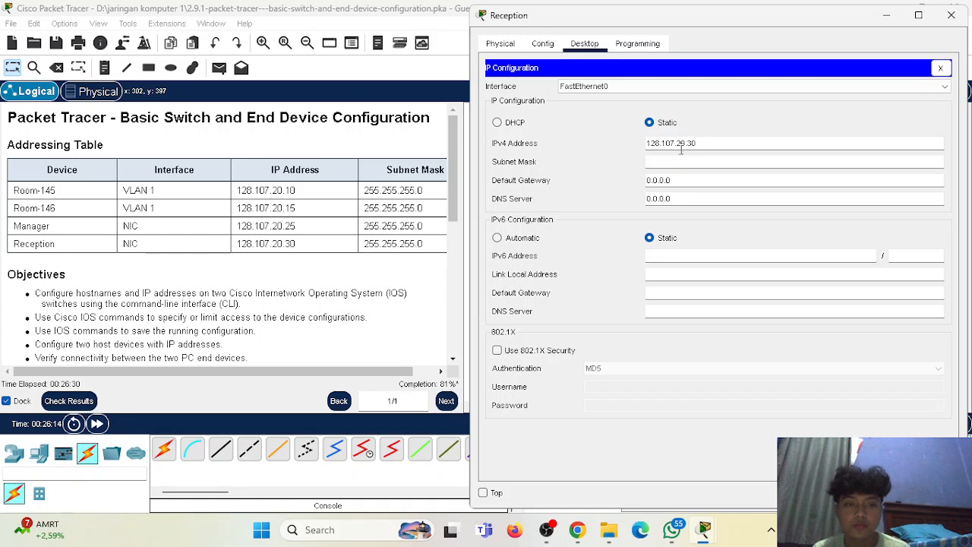
Set the Reception PC's subnet mask to 255.255.255.0 and close its configuration window
{"action": "left_click", "coordinate": [663, 161]}
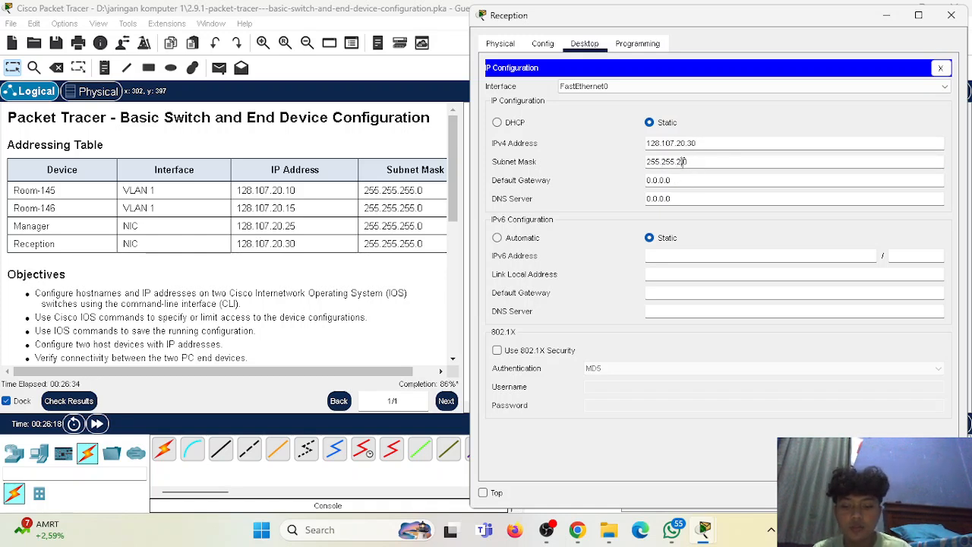
{"action": "left_click", "coordinate": [742, 158]}
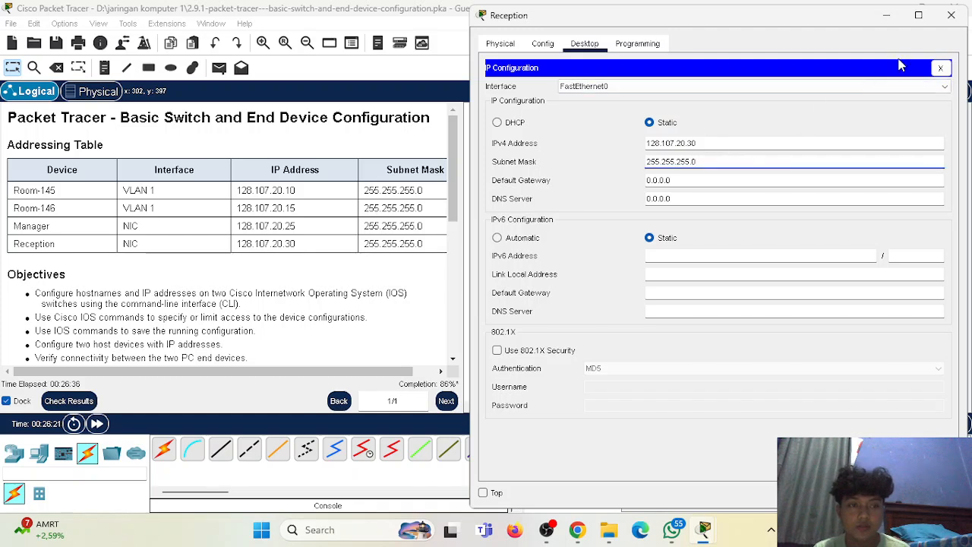
{"action": "left_click", "coordinate": [952, 15]}
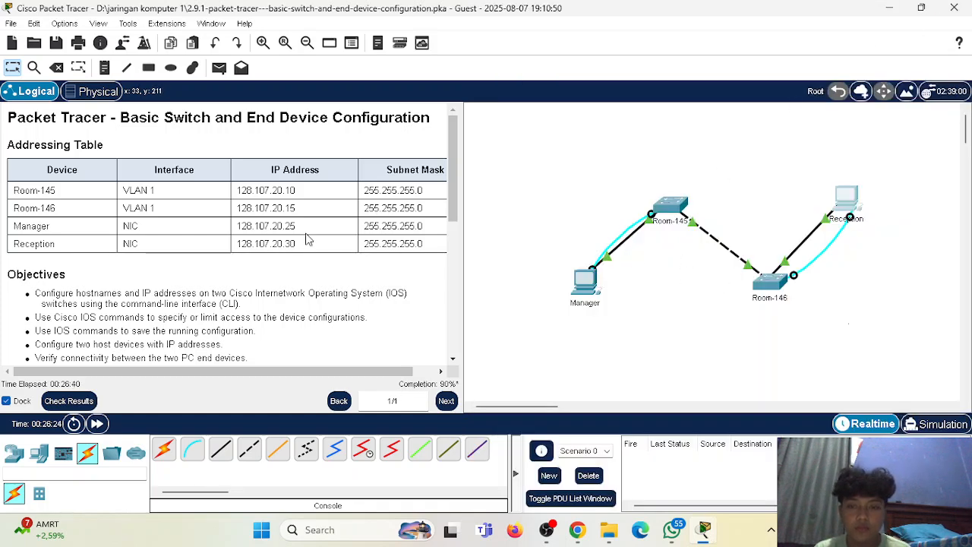
Review the activity requirements and check the assessment items for both switches in the results, then return to the topology
{"action": "scroll", "coordinate": [308, 239], "scroll_direction": "down", "scroll_amount": 1}
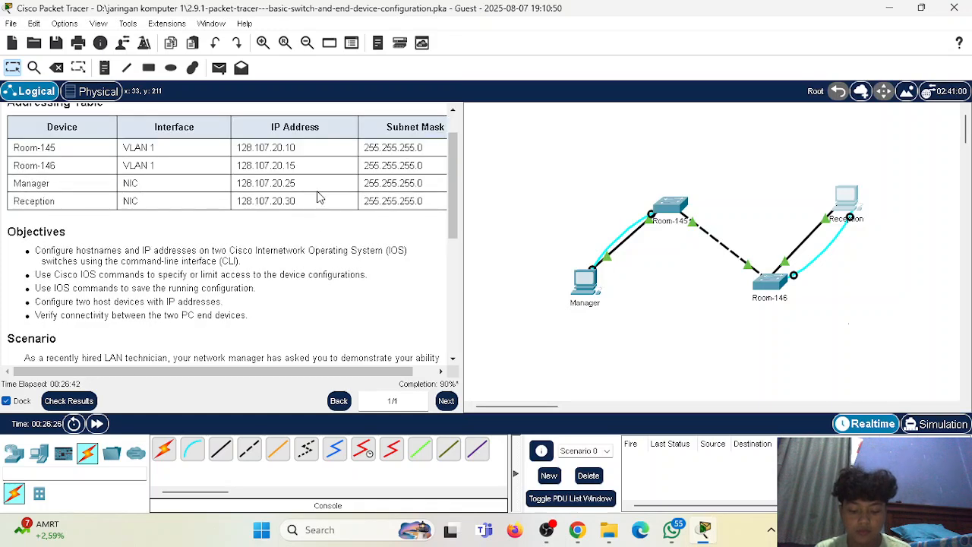
{"action": "scroll", "coordinate": [317, 228], "scroll_direction": "down", "scroll_amount": 6}
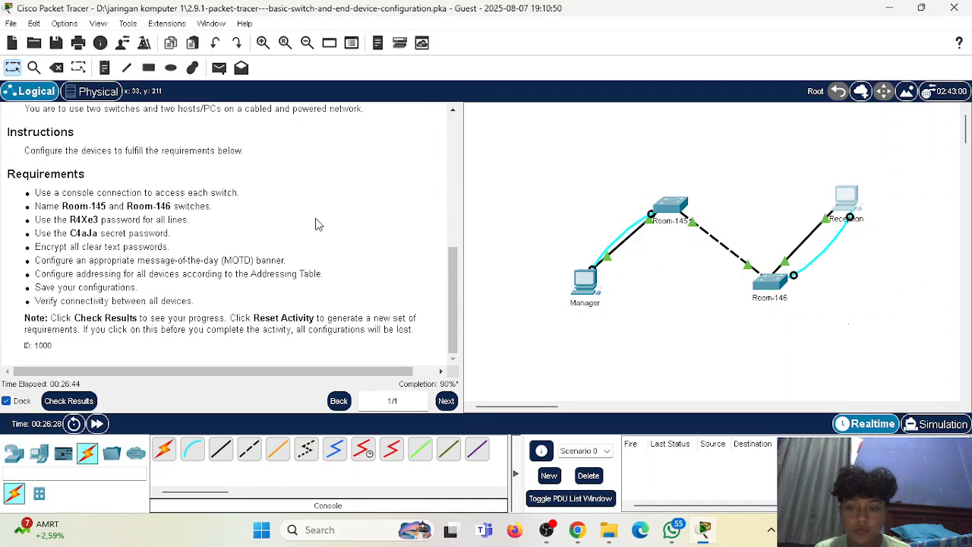
{"action": "left_click", "coordinate": [67, 401]}
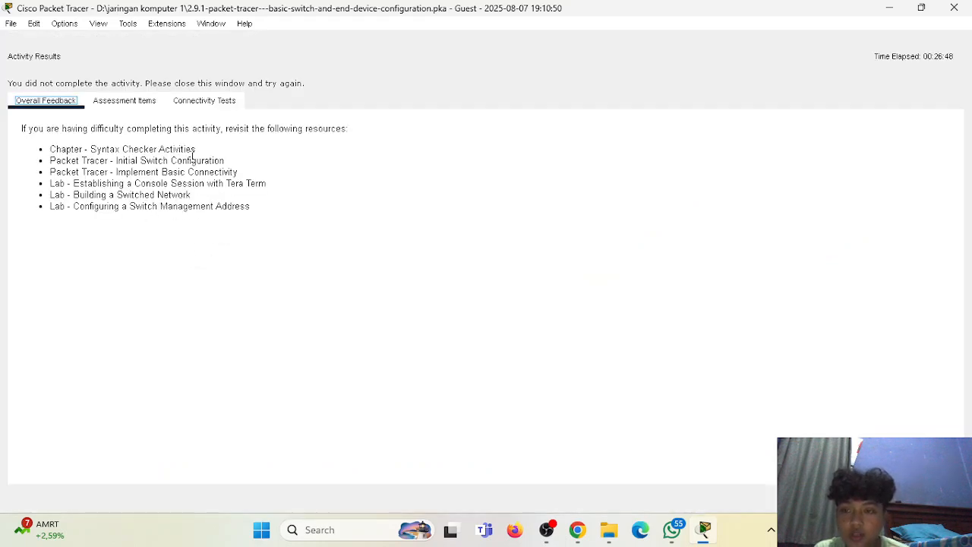
{"action": "left_click", "coordinate": [151, 106]}
{"action": "scroll", "coordinate": [182, 196], "scroll_direction": "down", "scroll_amount": 4}
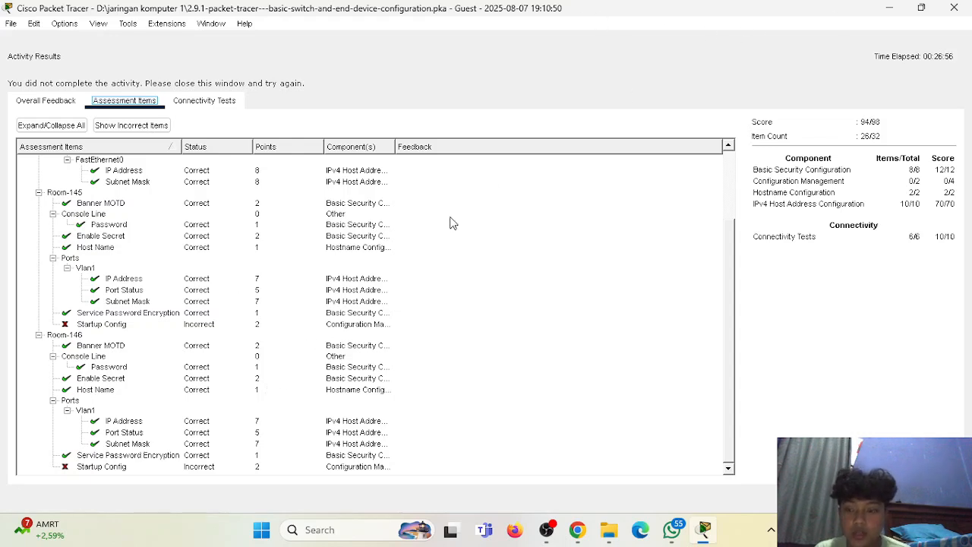
{"action": "left_click", "coordinate": [890, 7]}
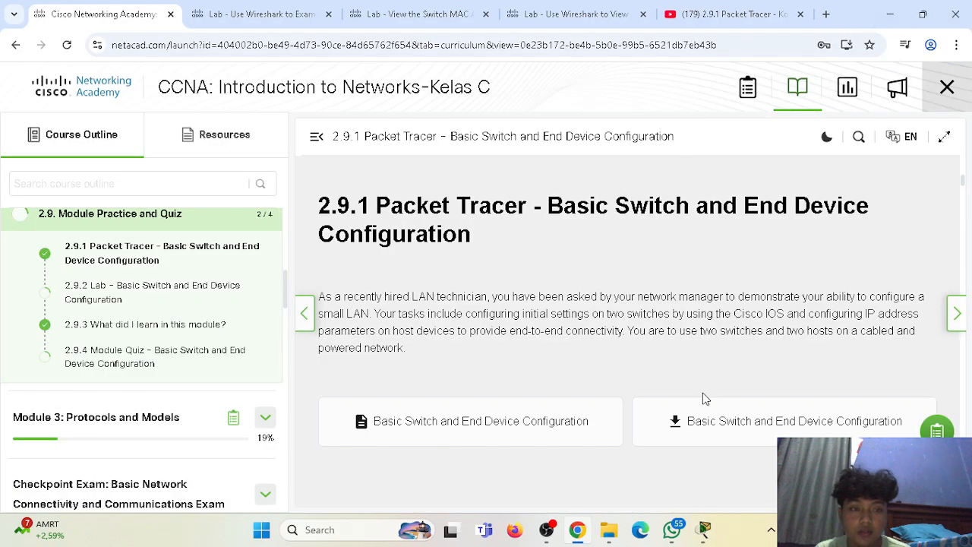
{"action": "mouse_move", "coordinate": [702, 529]}
{"action": "left_click", "coordinate": [773, 477]}
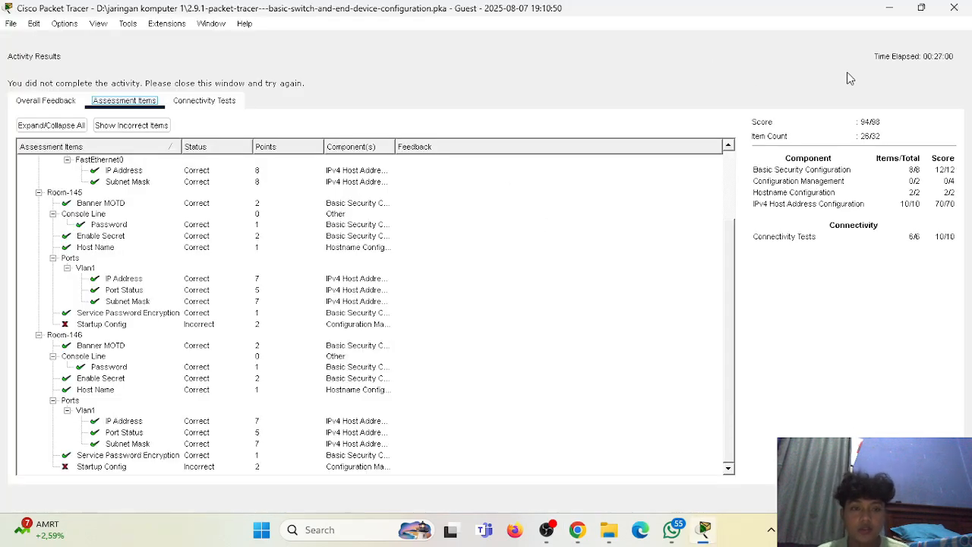
{"action": "mouse_move", "coordinate": [704, 524]}
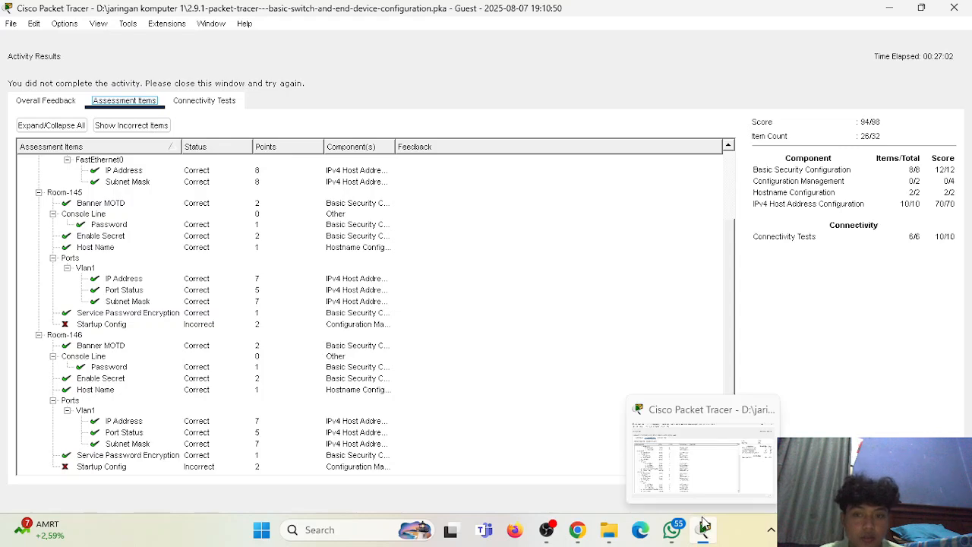
{"action": "left_click", "coordinate": [705, 530]}
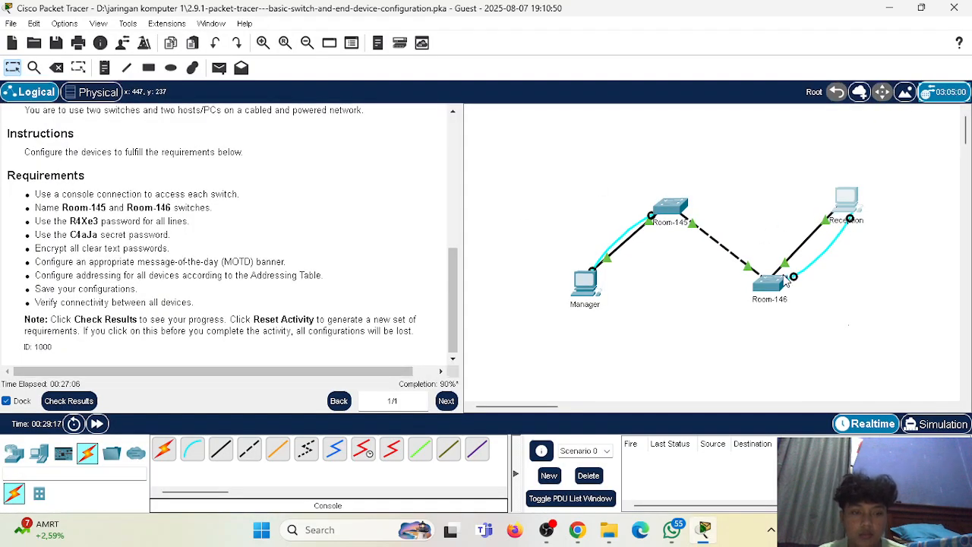
From the Reception PC's terminal, save Room-146's configuration with copy running-config startup-config, accept the default destination filename and close the window
{"action": "left_click", "coordinate": [847, 200]}
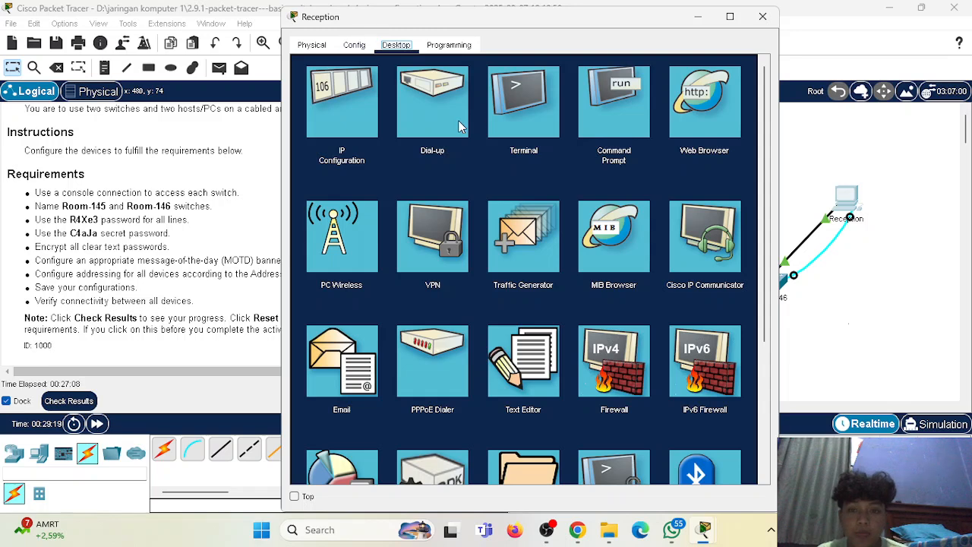
{"action": "left_click", "coordinate": [519, 119]}
{"action": "left_click", "coordinate": [724, 205]}
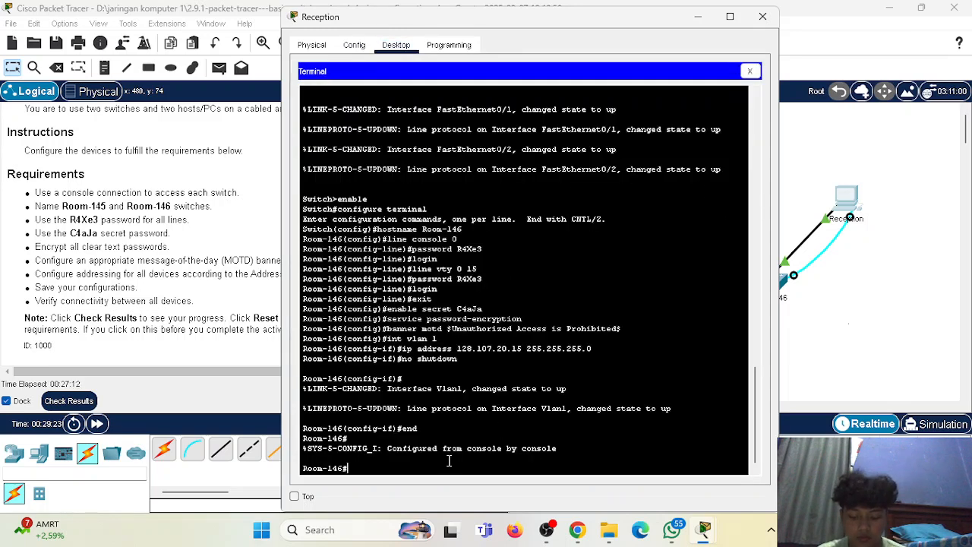
{"action": "type", "text": "copy runni"}
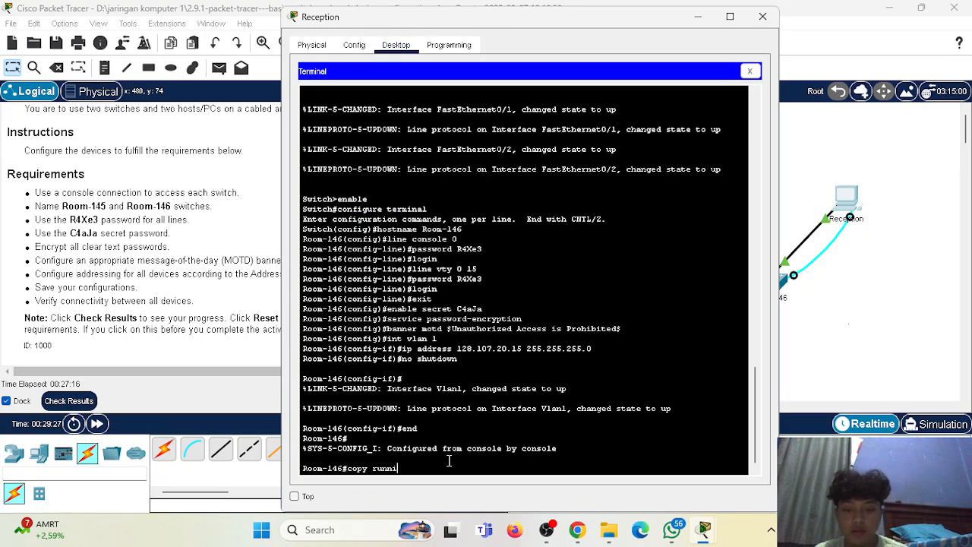
{"action": "type", "text": "ng-config st"}
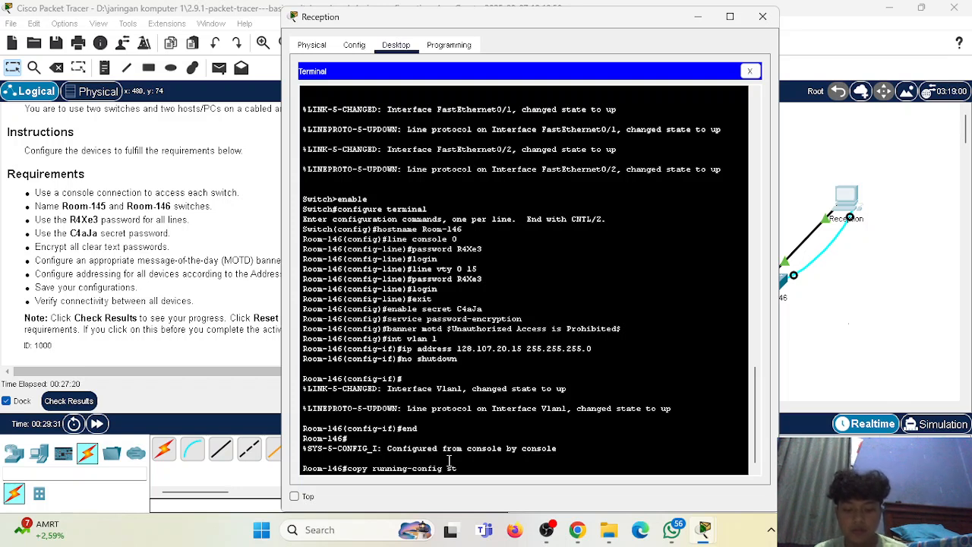
{"action": "type", "text": "artup-config"}
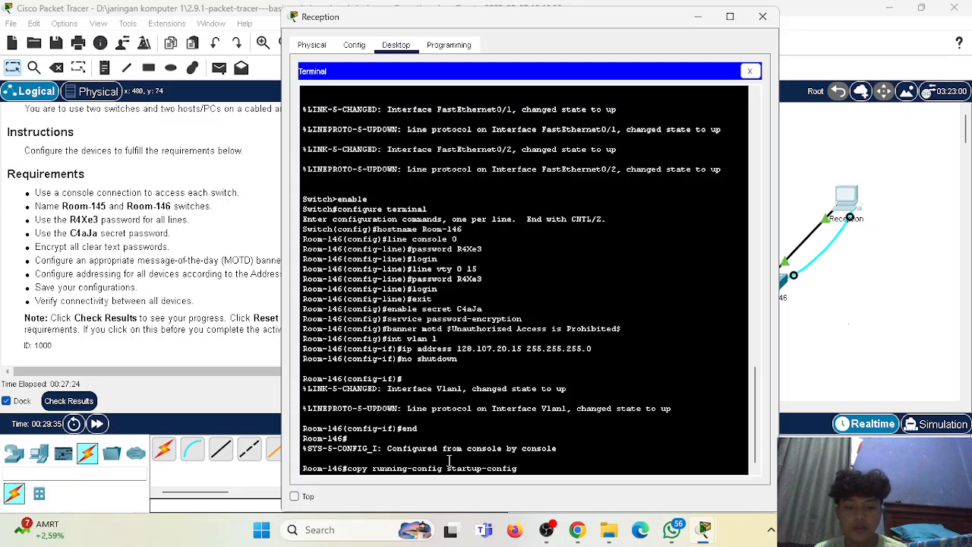
{"action": "key", "text": "Return"}
{"action": "key", "text": "Return"}
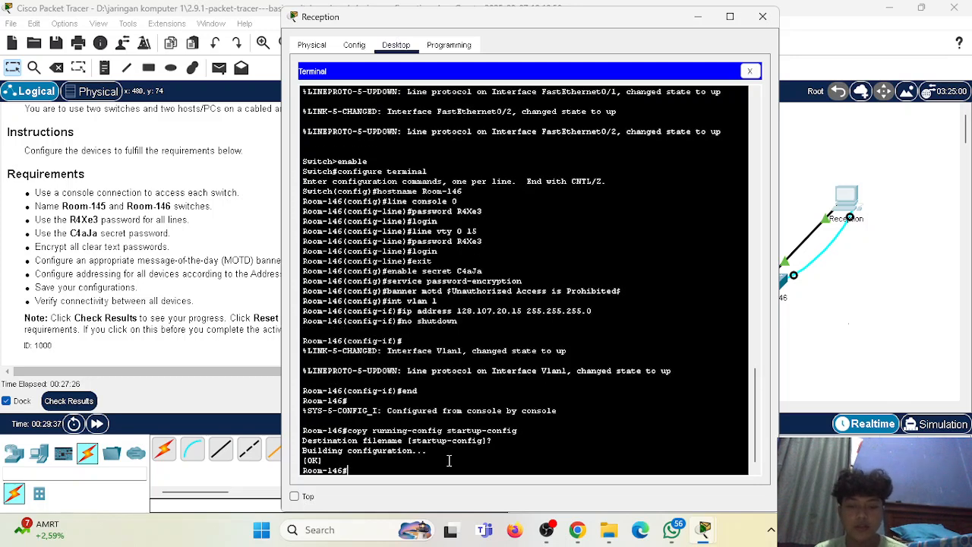
{"action": "left_click_drag", "start_coordinate": [586, 26], "coordinate": [723, 29]}
{"action": "left_click_drag", "start_coordinate": [641, 23], "coordinate": [702, 36]}
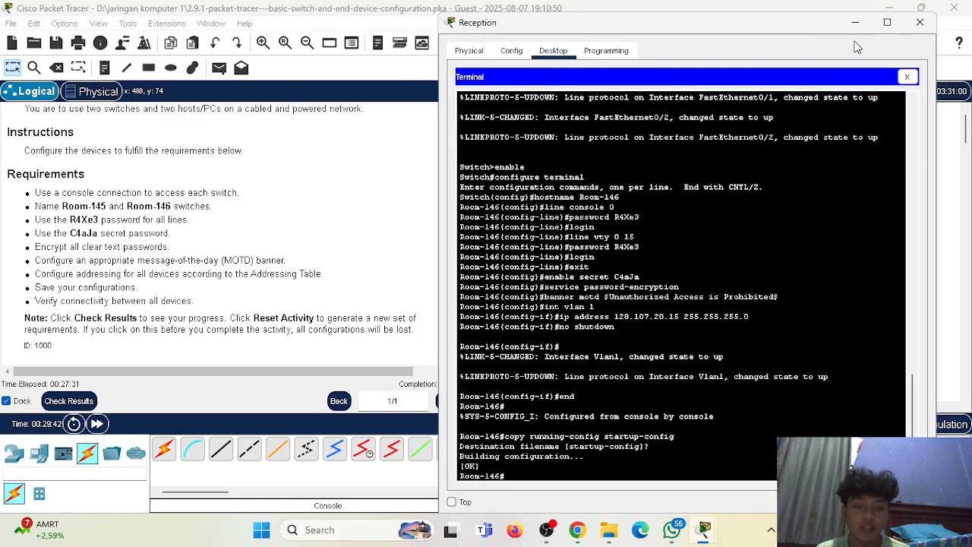
{"action": "left_click", "coordinate": [920, 22]}
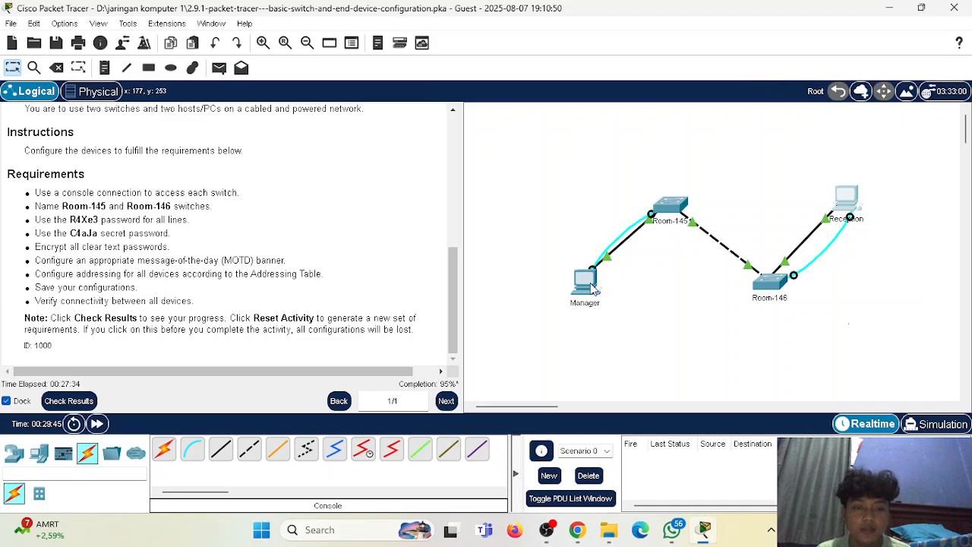
From the Manager PC's terminal, save Room-145's configuration with copy running-config startup-config, accept the default destination filename and close the window
{"action": "left_click", "coordinate": [589, 283]}
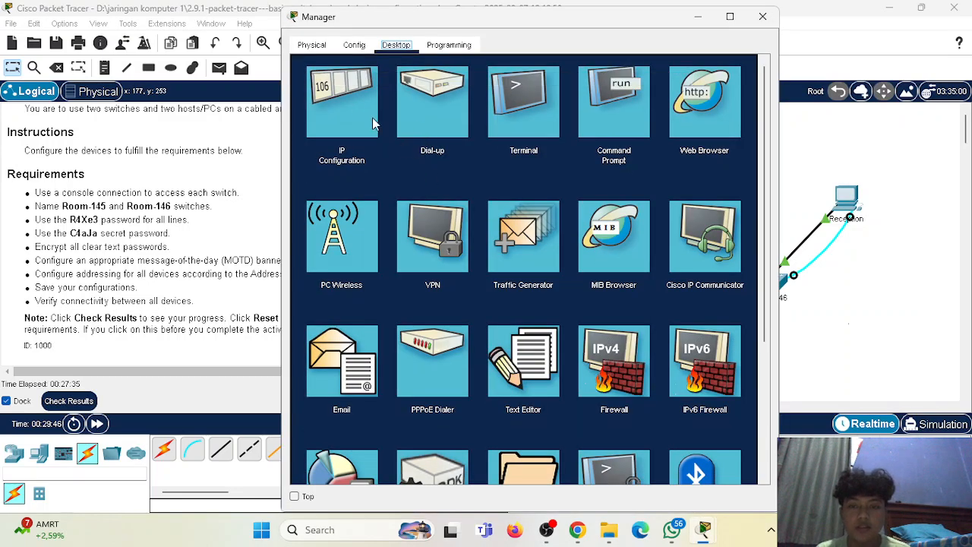
{"action": "left_click", "coordinate": [551, 121]}
{"action": "left_click", "coordinate": [727, 203]}
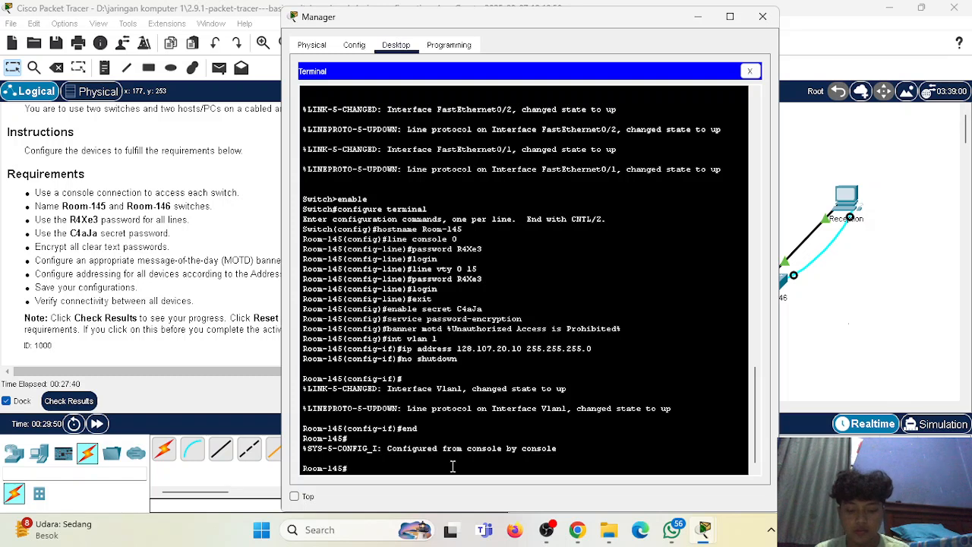
{"action": "type", "text": "copy running-confi"}
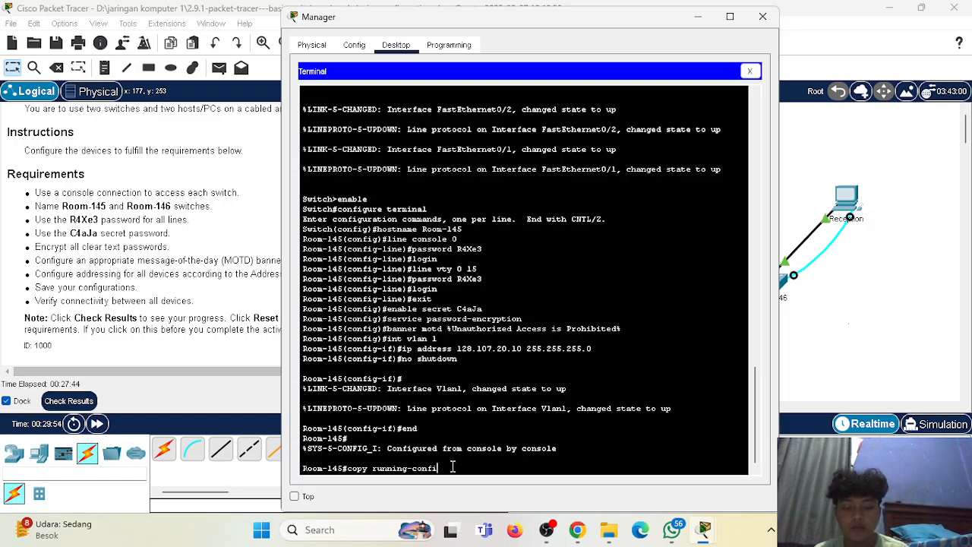
{"action": "type", "text": "g sta"}
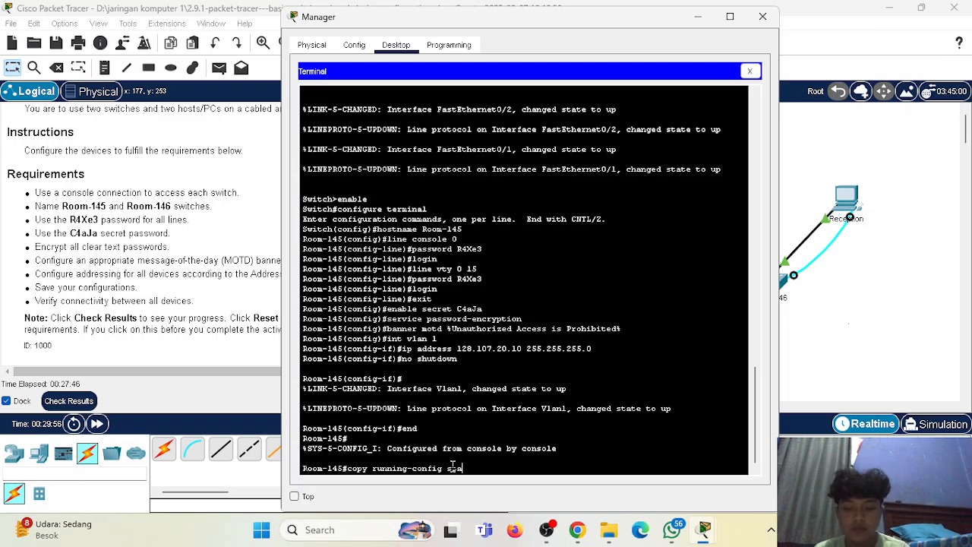
{"action": "type", "text": "rtup-config"}
{"action": "key", "text": "Return"}
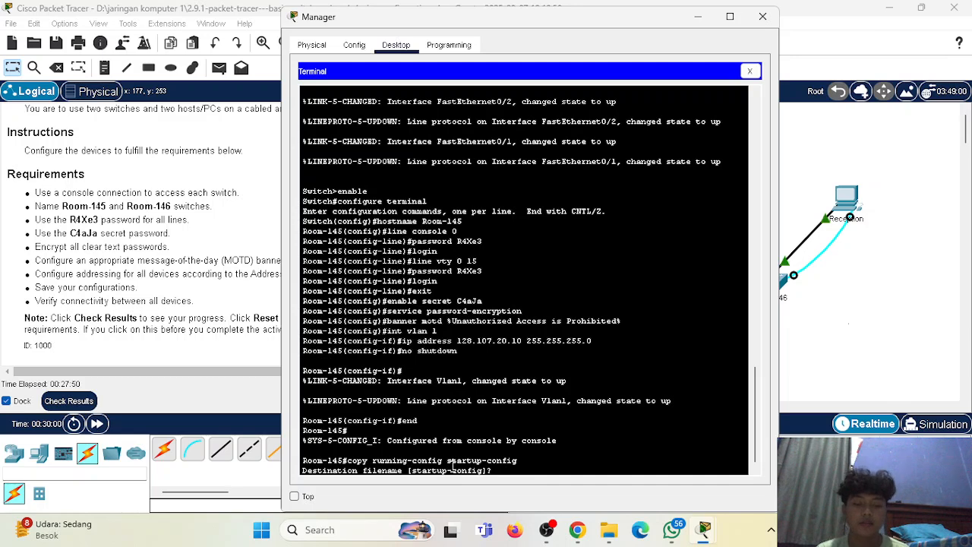
{"action": "key", "text": "Return"}
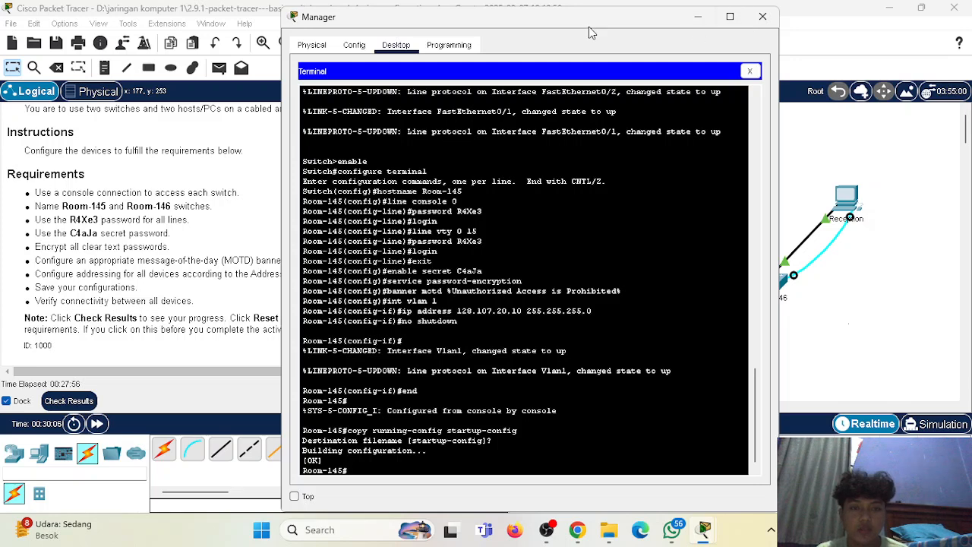
{"action": "left_click", "coordinate": [762, 16]}
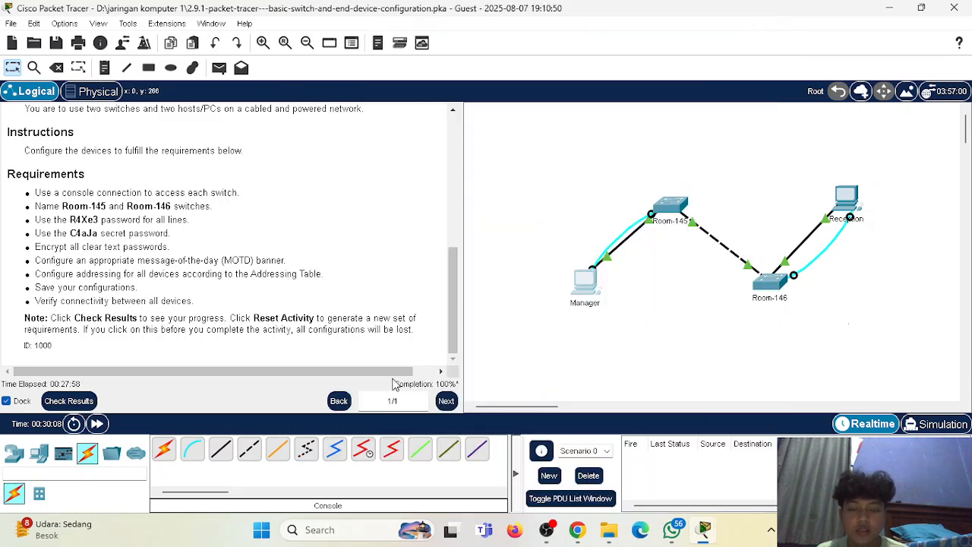
Check the activity results again, examine the assessment items and component scores, and return to the topology
{"action": "left_click", "coordinate": [93, 402]}
{"action": "left_click", "coordinate": [99, 107]}
{"action": "scroll", "coordinate": [193, 218], "scroll_direction": "down", "scroll_amount": 3}
{"action": "scroll", "coordinate": [246, 245], "scroll_direction": "up", "scroll_amount": 3}
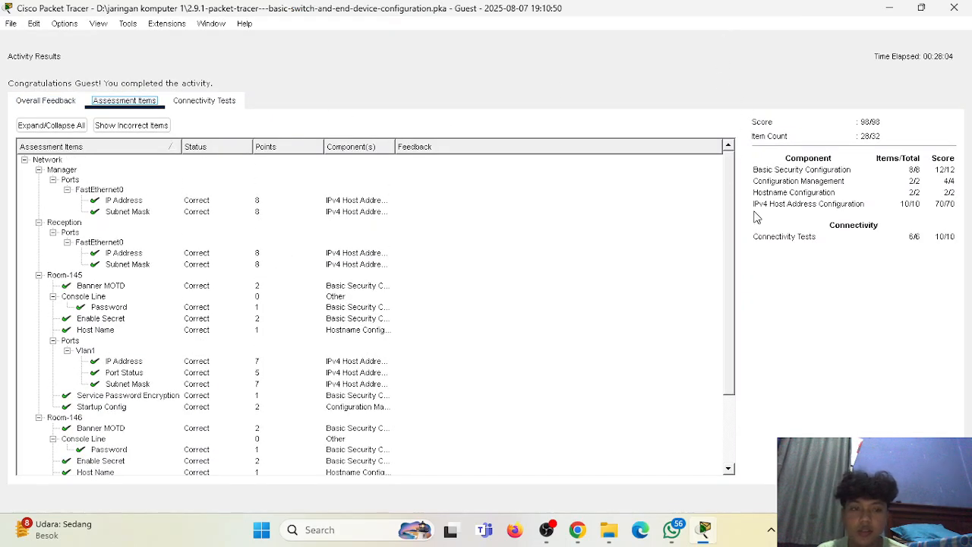
{"action": "key", "text": "Escape"}
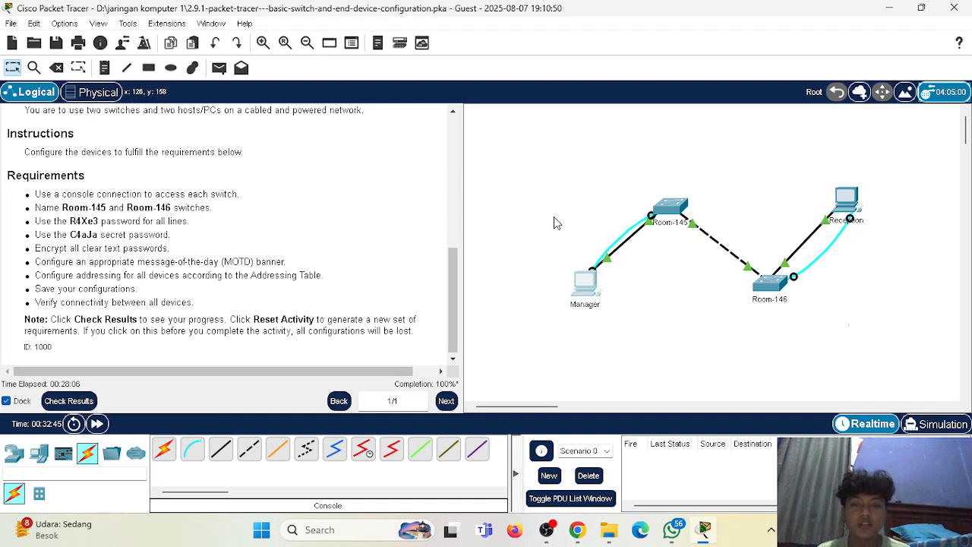